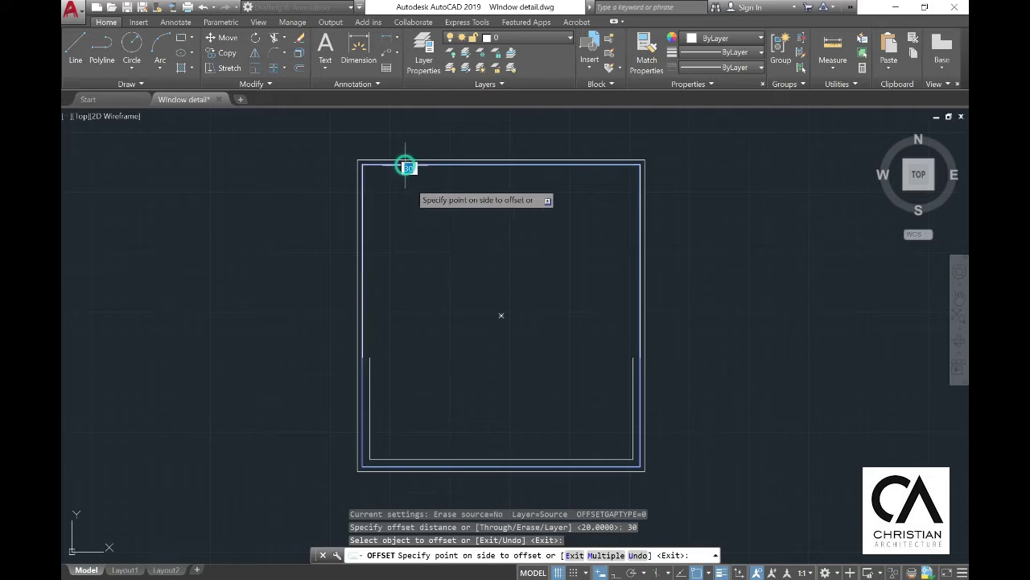
Step: With Ortho on, draw a vertical centre line from the middle frame rectangle's top-edge midpoint down to its bottom edge
key("Escape")
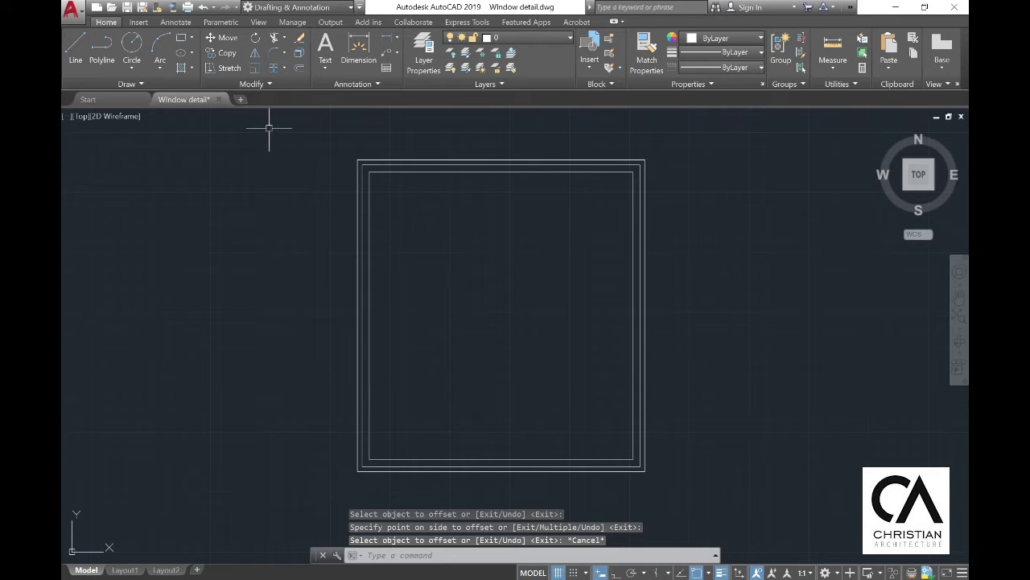
left_click(75, 45)
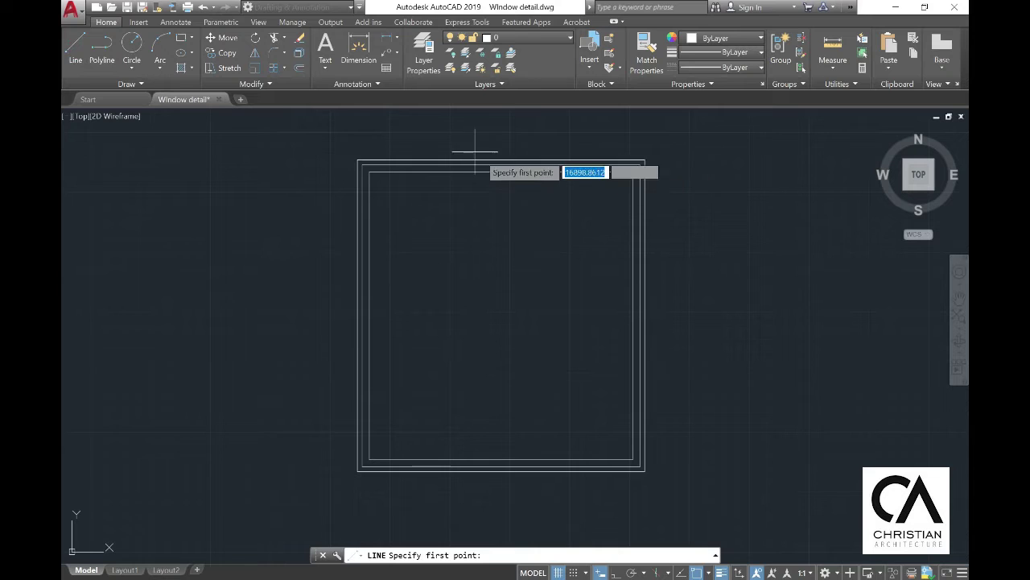
scroll(498, 164, "up", 2)
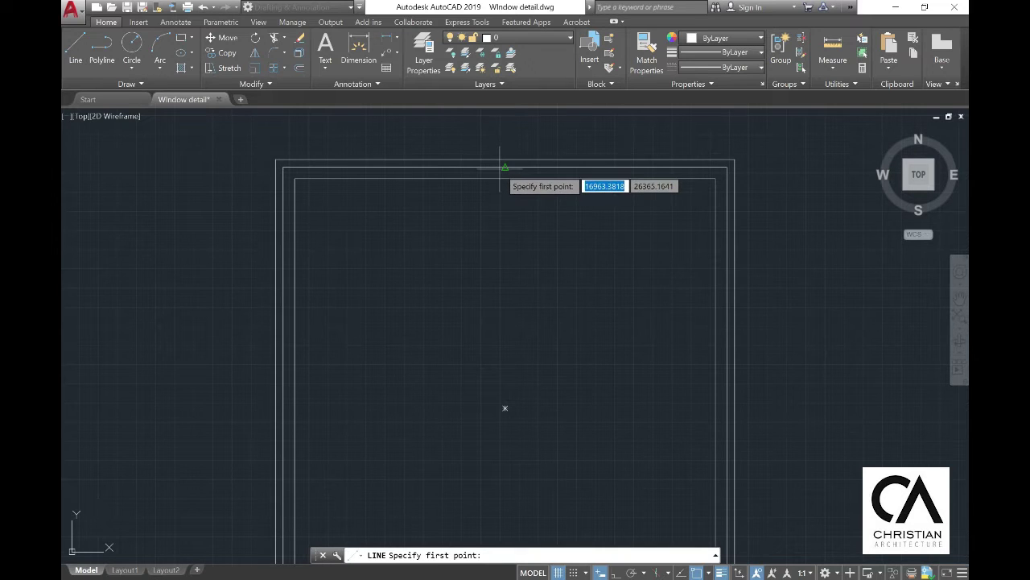
left_click(502, 168)
scroll(500, 209, "down", 4)
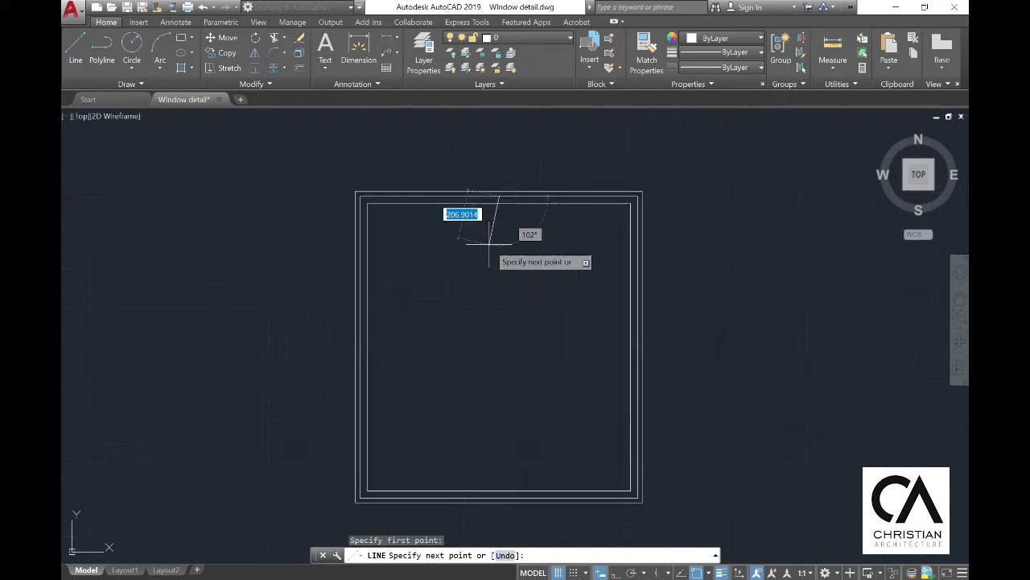
left_click(616, 572)
scroll(494, 322, "up", 5)
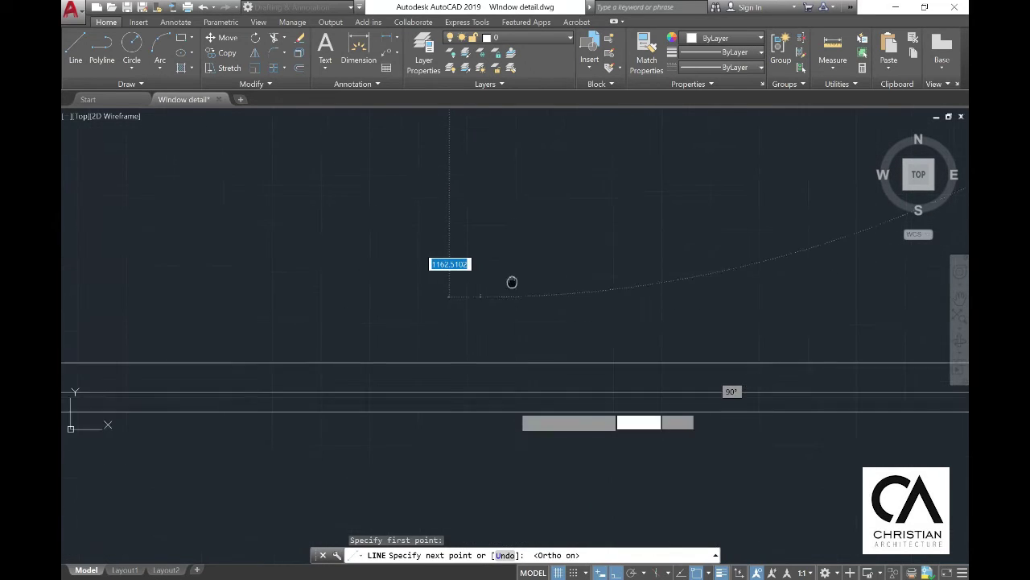
left_click(481, 376)
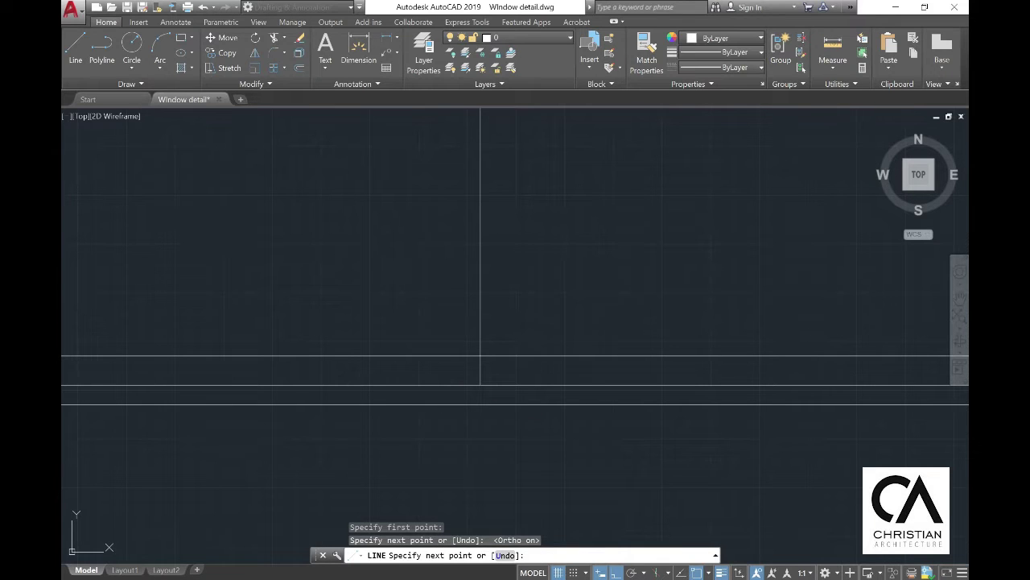
key("Escape")
scroll(305, 351, "down", 2)
scroll(496, 210, "down", 2)
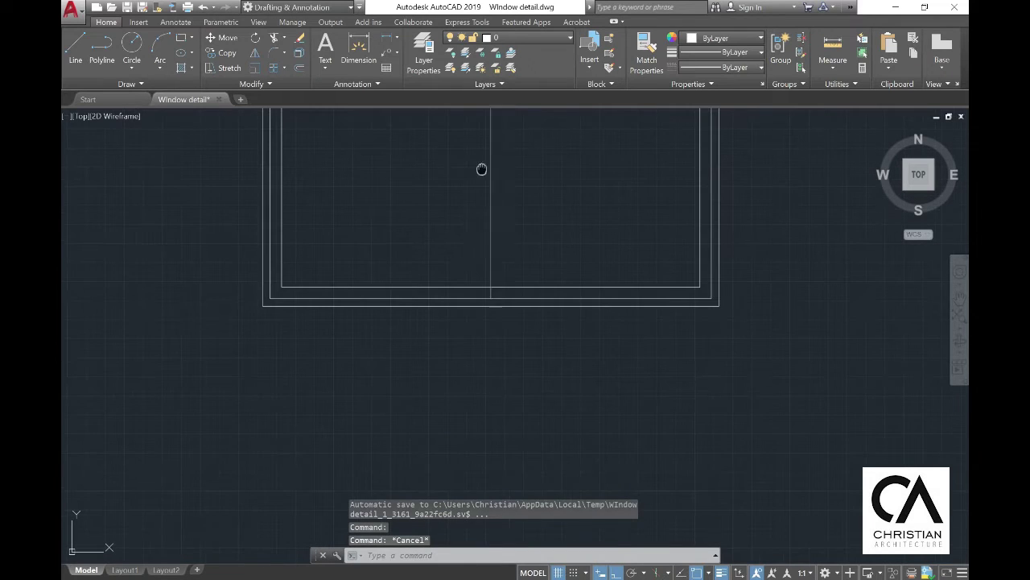
middle_click_drag(482, 169, 487, 298)
scroll(487, 298, "down", 2)
middle_click_drag(481, 197, 474, 236)
key("Escape")
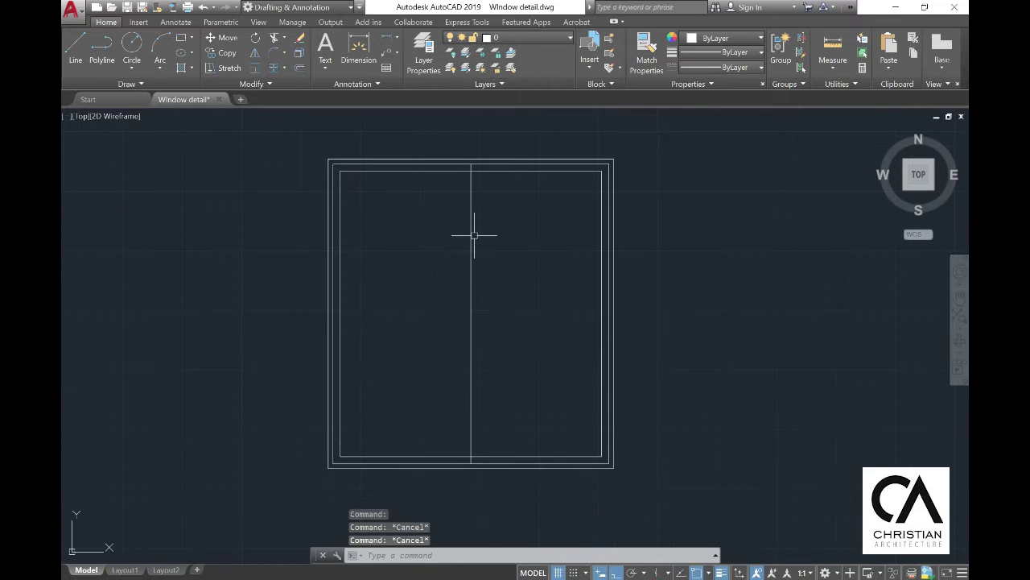
left_click(273, 40)
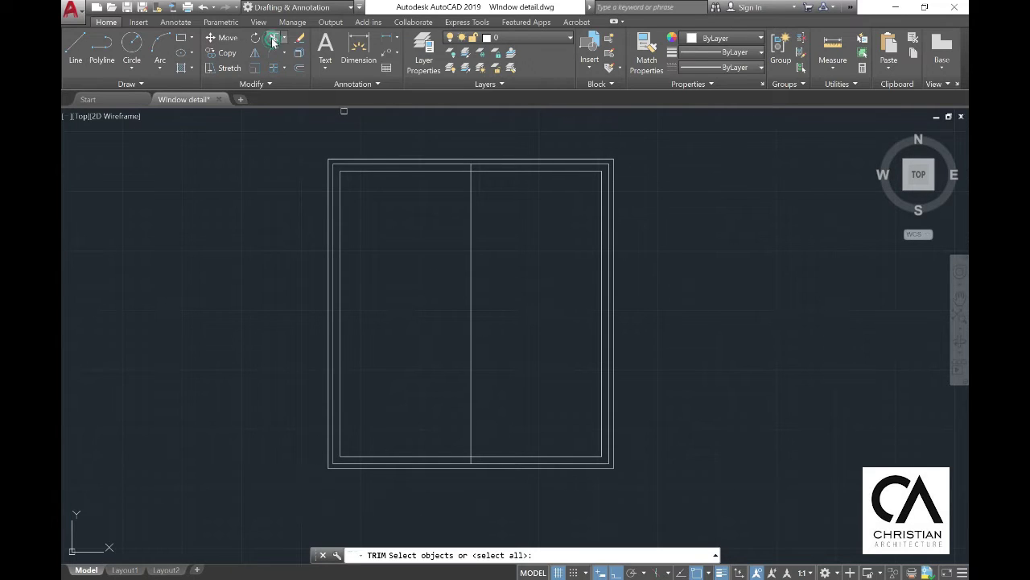
scroll(472, 147, "up", 4)
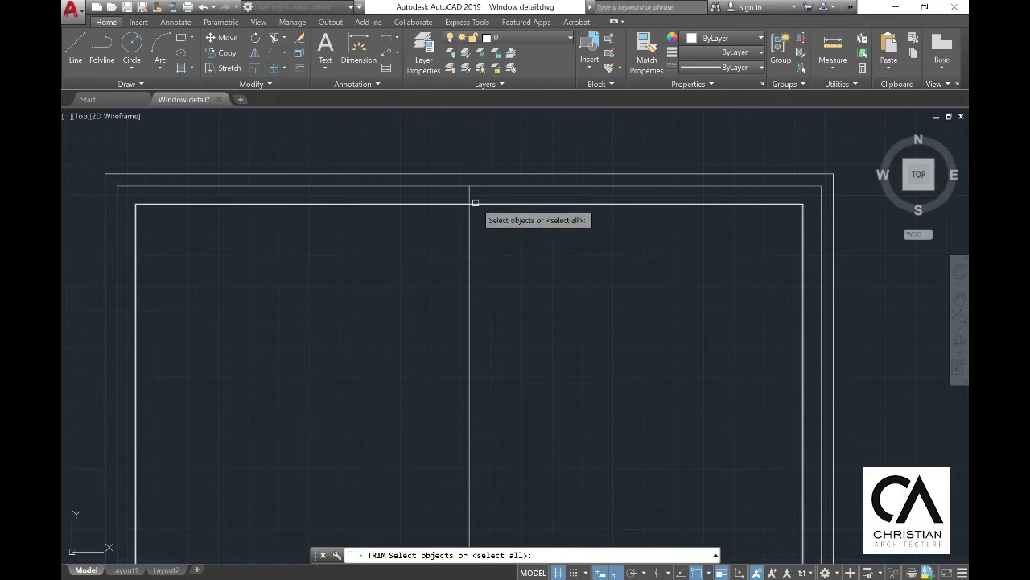
key("Escape")
scroll(521, 286, "down", 4)
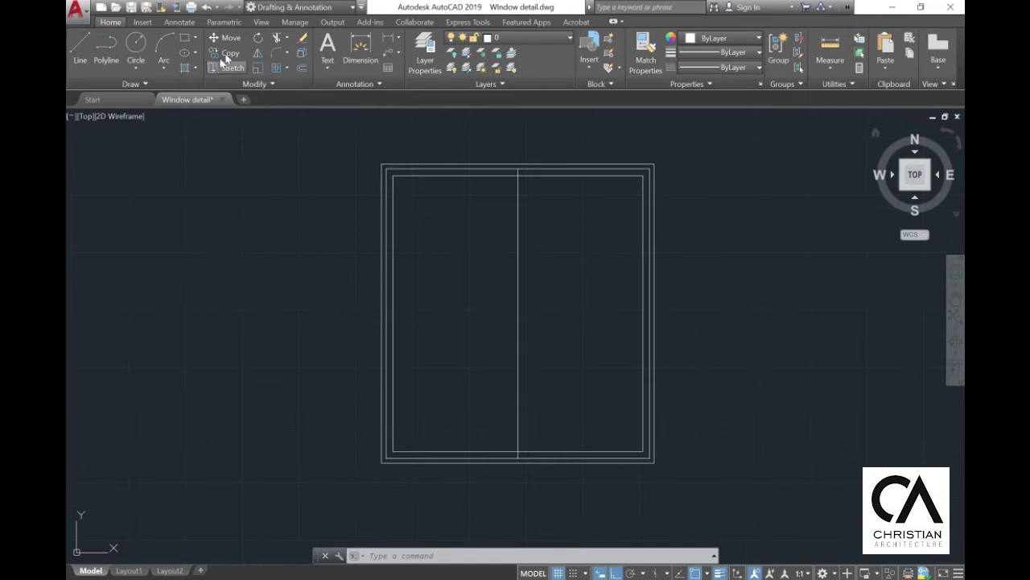
Step: Offset the vertical centre line by 15 to both sides and delete the original centre line
left_click(302, 69)
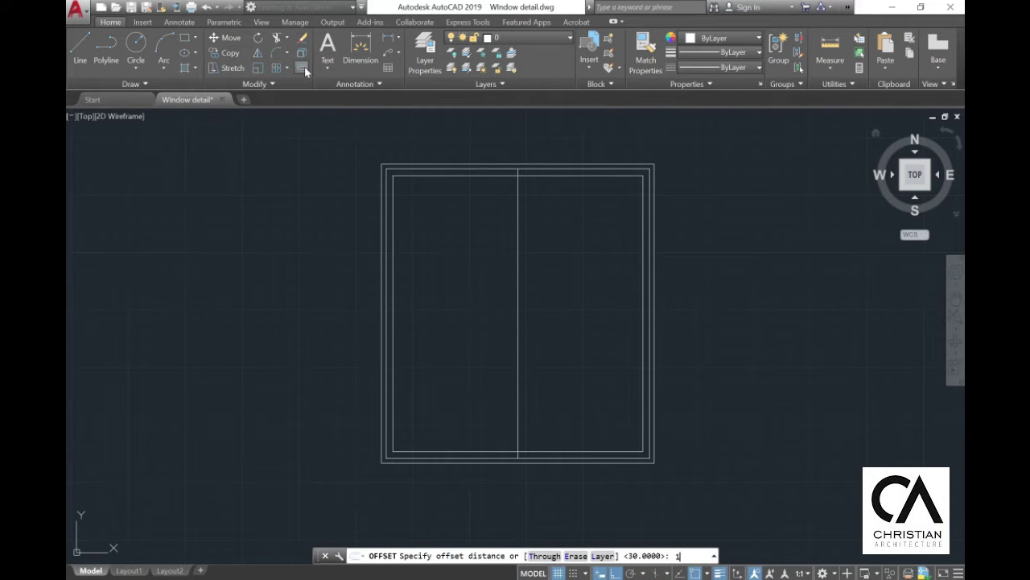
key("Return")
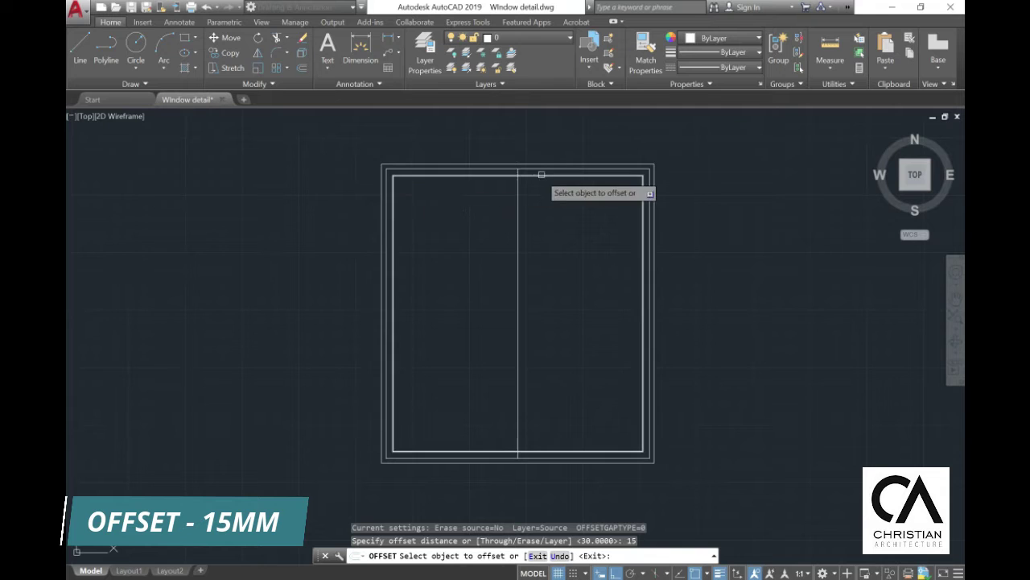
scroll(530, 181, "up", 5)
left_click(466, 256)
left_click(335, 263)
left_click(463, 261)
left_click(499, 265)
key("Escape")
left_click(465, 233)
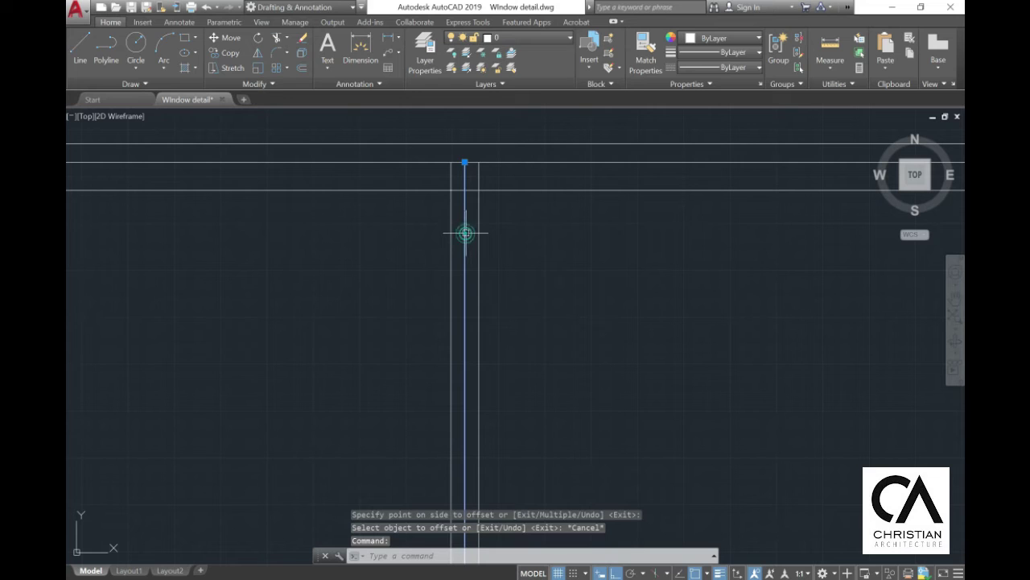
key("Delete")
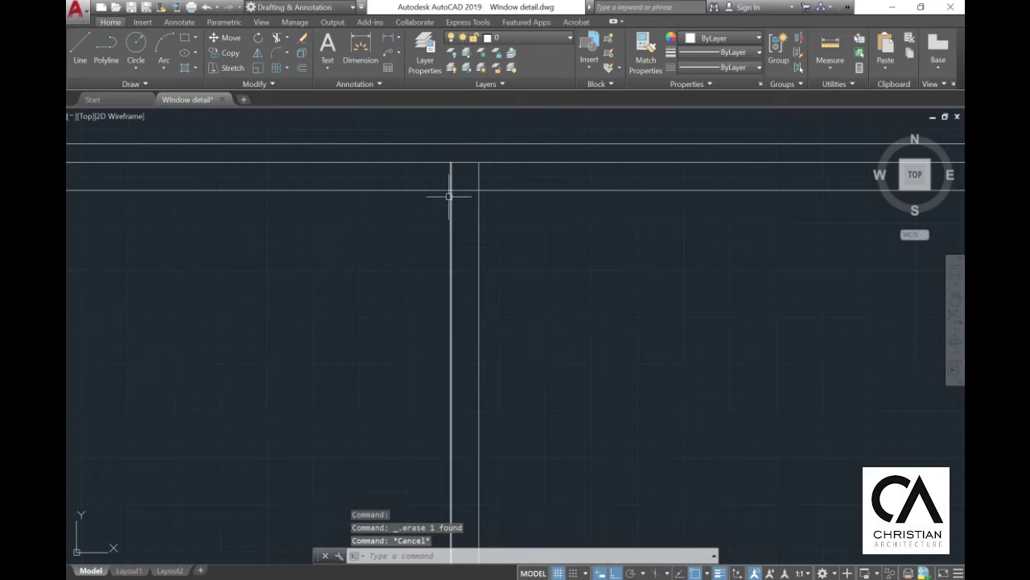
left_click(449, 171)
key("Escape")
left_click(479, 179)
left_click(479, 162)
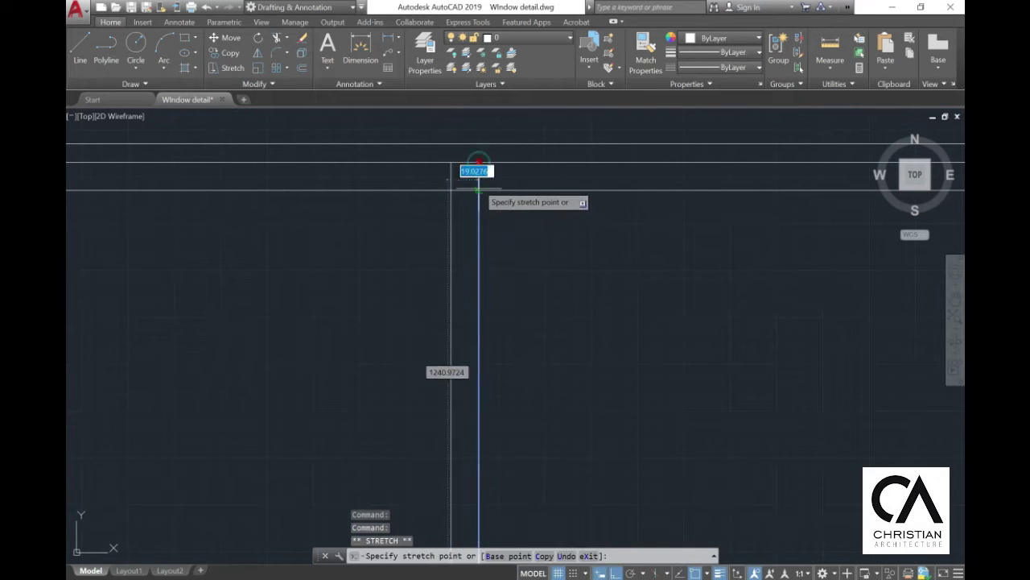
key("Escape")
key("Escape")
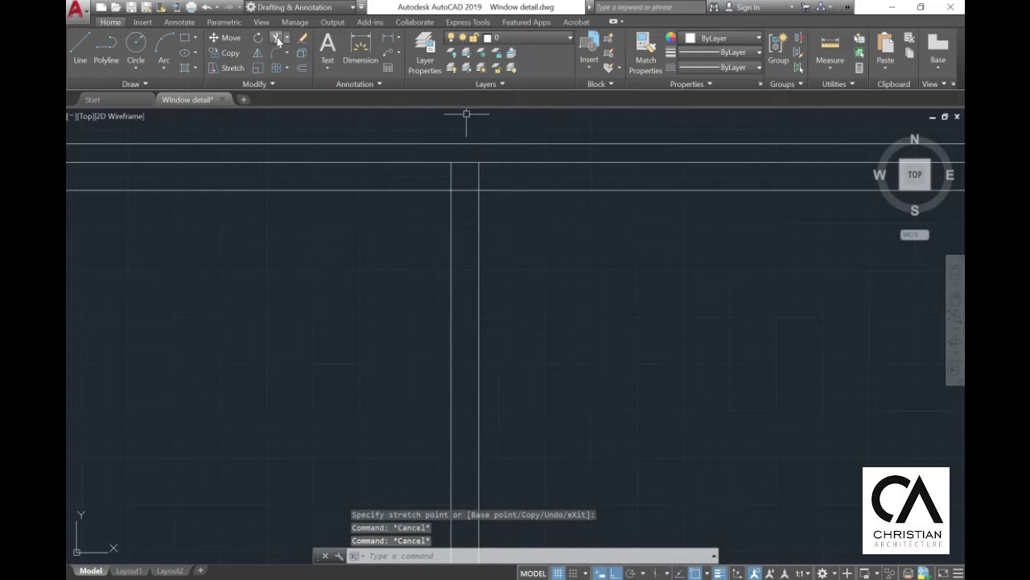
Step: Trim the upper end of the right mullion line back to the innermost frame rectangle
left_click(277, 37)
left_click_drag(489, 204, 467, 170)
key("Return")
left_click(476, 172)
scroll(476, 172, "down", 4)
key("Escape")
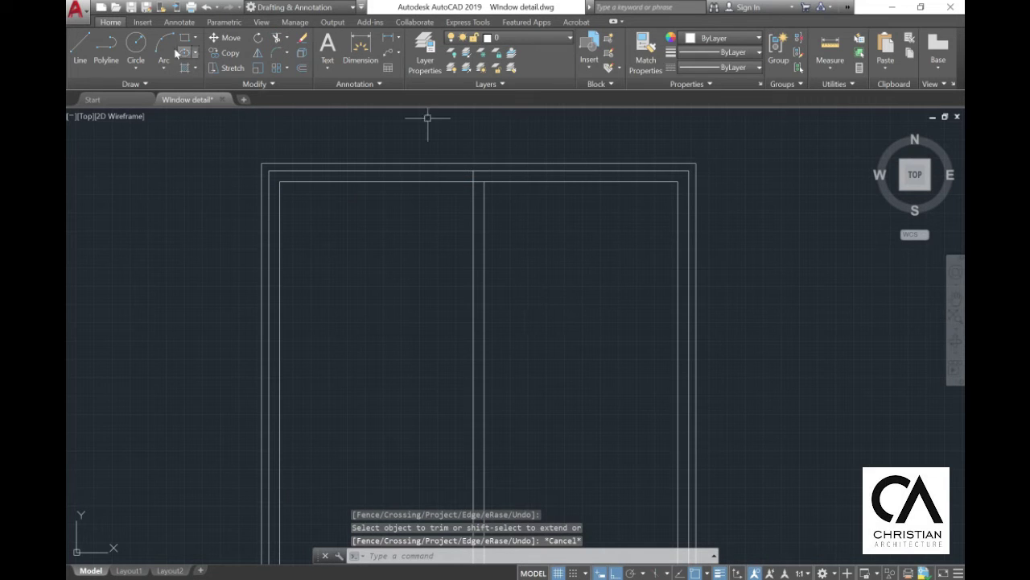
Step: Trim the innermost frame's top edge between the two mullion lines
left_click(277, 37)
scroll(489, 172, "up", 5)
left_click(577, 317)
left_click(524, 270)
key("Return")
left_click(542, 276)
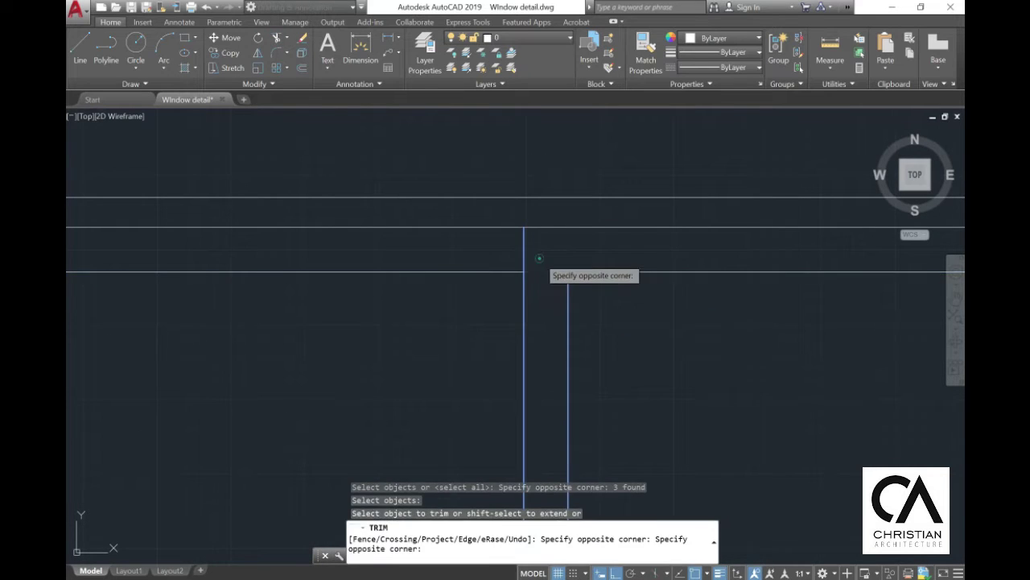
left_click(539, 262)
Step: Trim the innermost frame's bottom edge between the mullion lines and the right mullion line's end below it
scroll(552, 236, "down", 4)
middle_click_drag(552, 235, 487, 97)
scroll(486, 437, "up", 5)
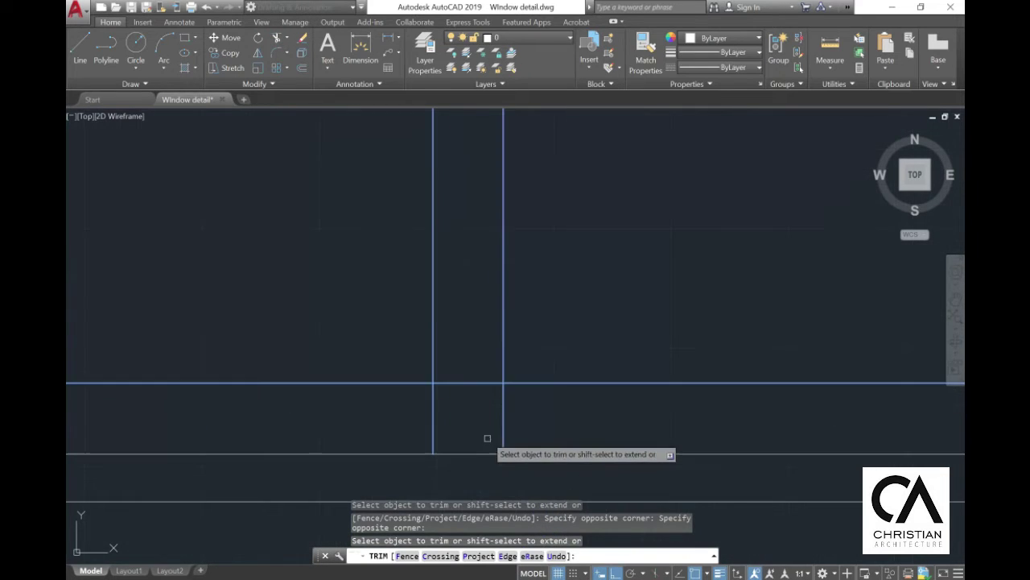
left_click(482, 347)
left_click(455, 286)
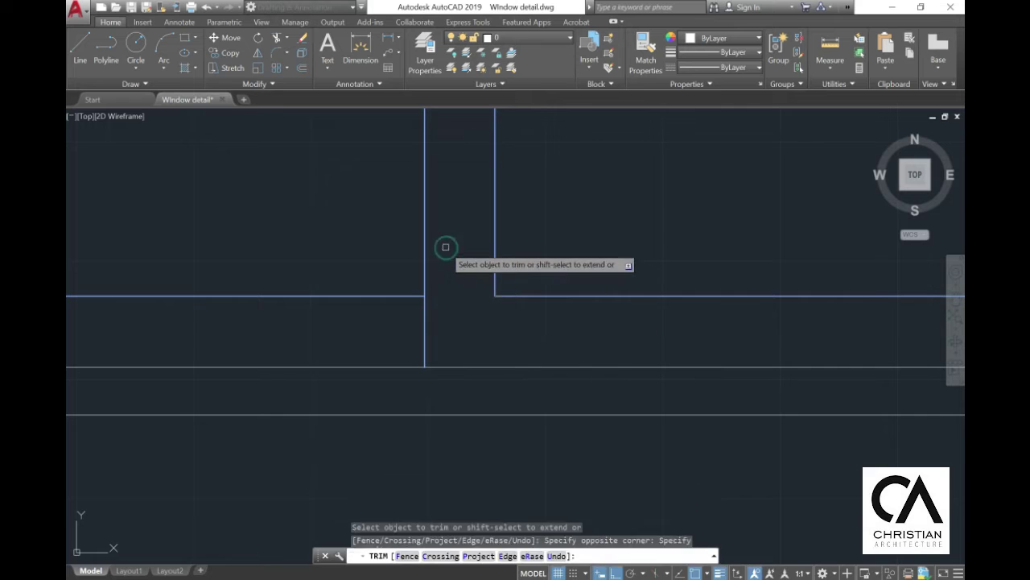
key("Escape")
Step: With Ortho off, draw a diagonal glass line about 240 long at roughly 52° in the middle of the left pane
scroll(492, 317, "down", 3)
middle_click_drag(501, 357, 478, 354)
scroll(479, 354, "down", 2)
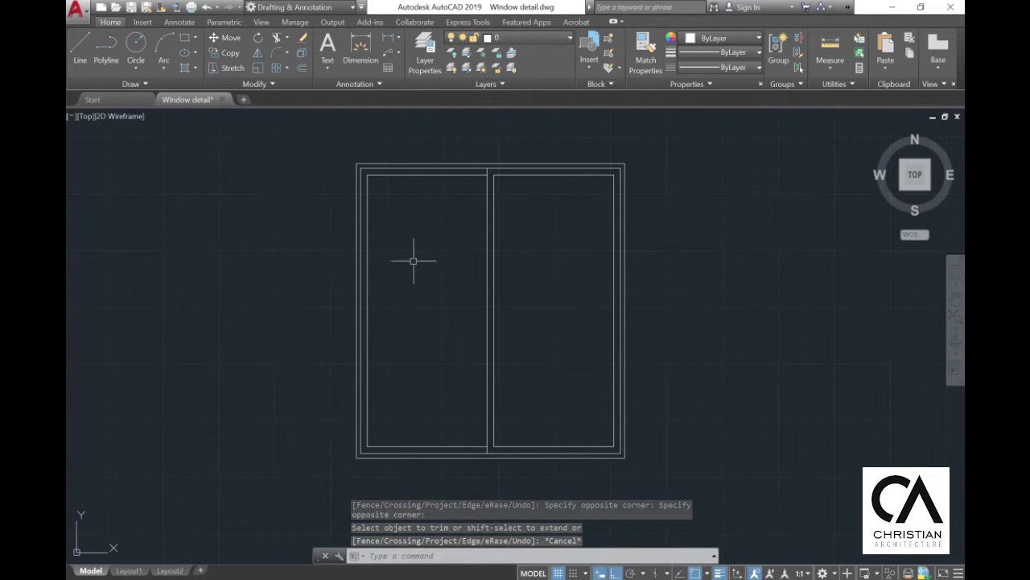
left_click(80, 48)
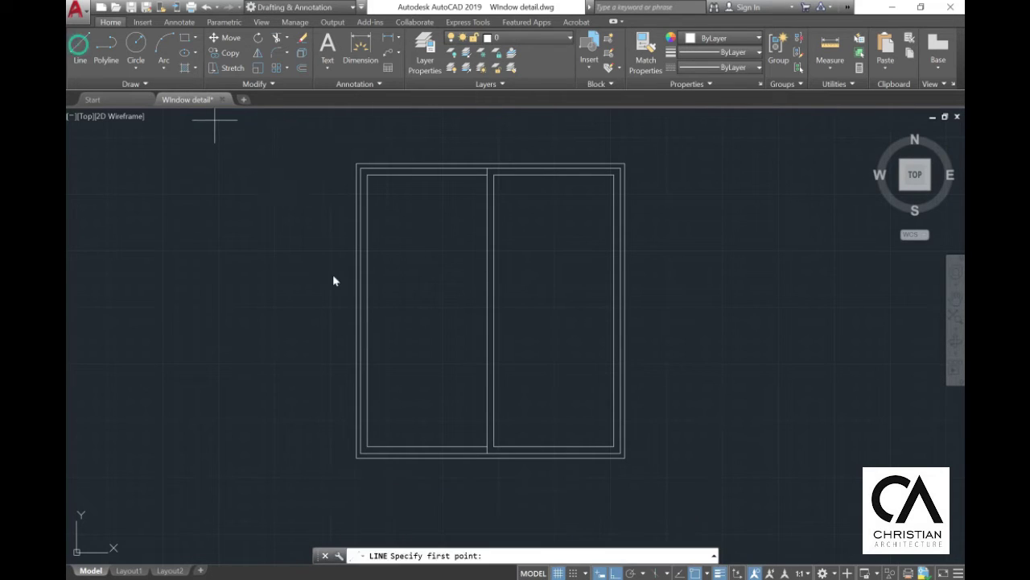
left_click(407, 310)
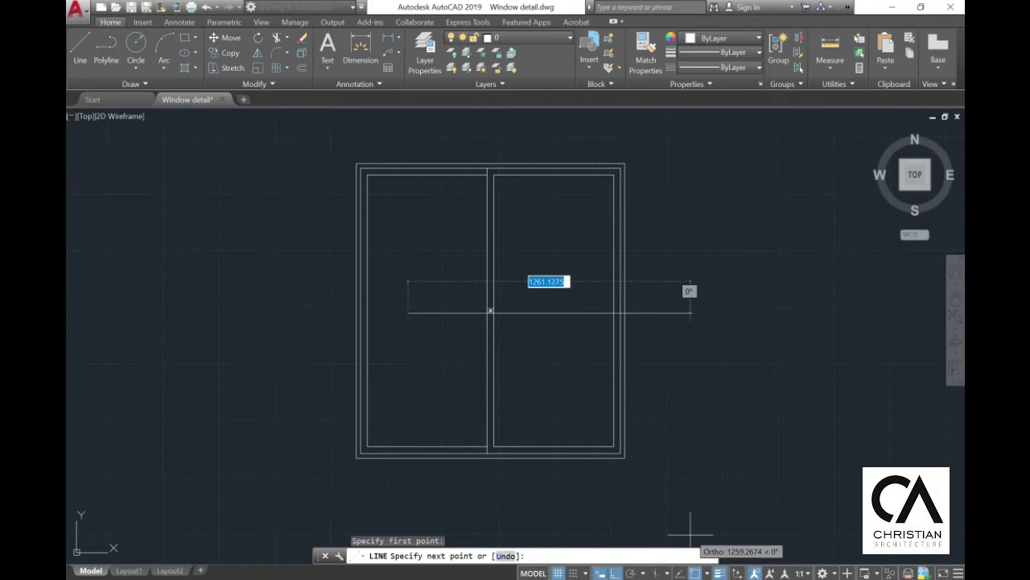
left_click(615, 572)
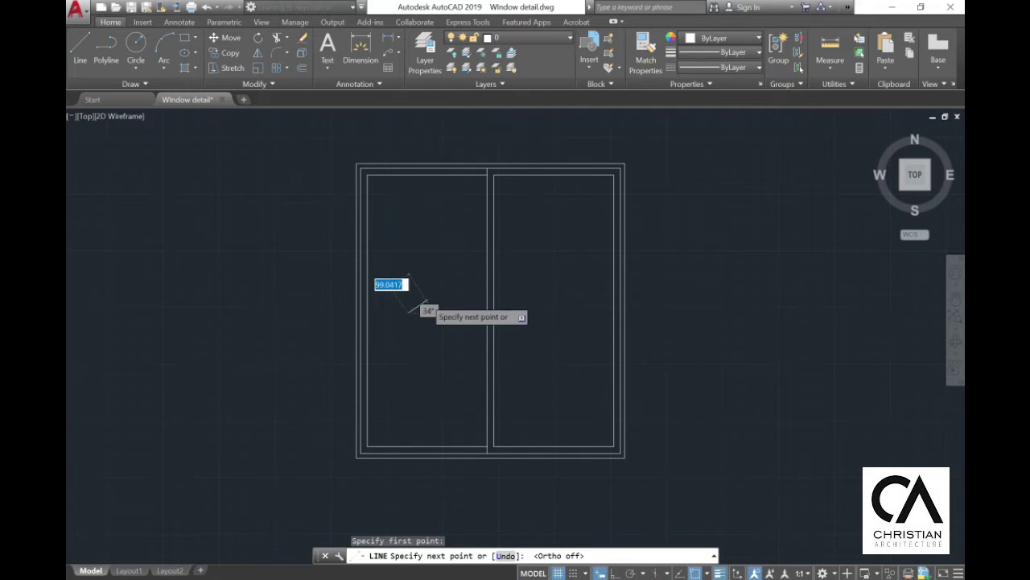
scroll(427, 303, "up", 2)
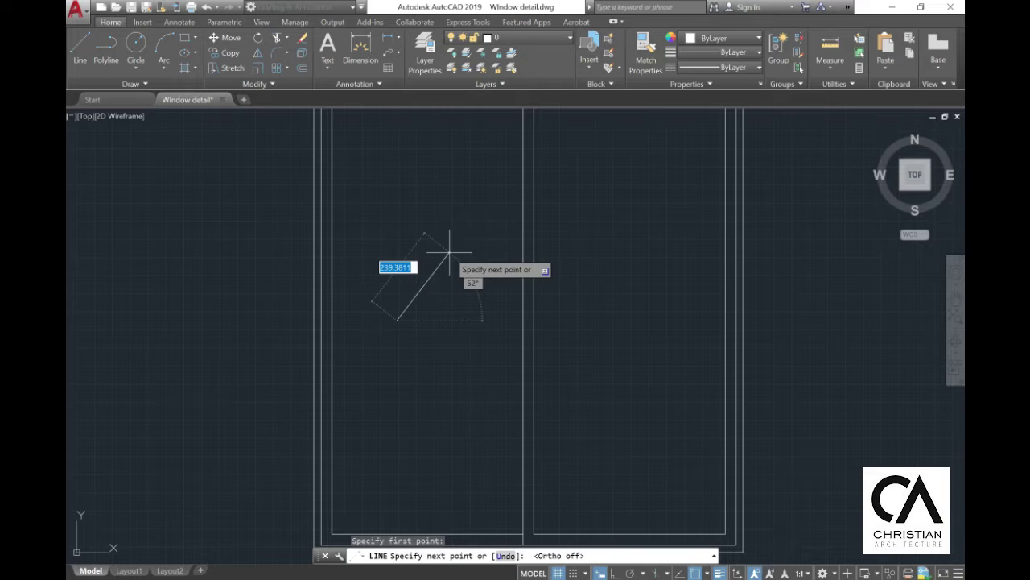
left_click(454, 252)
key("Escape")
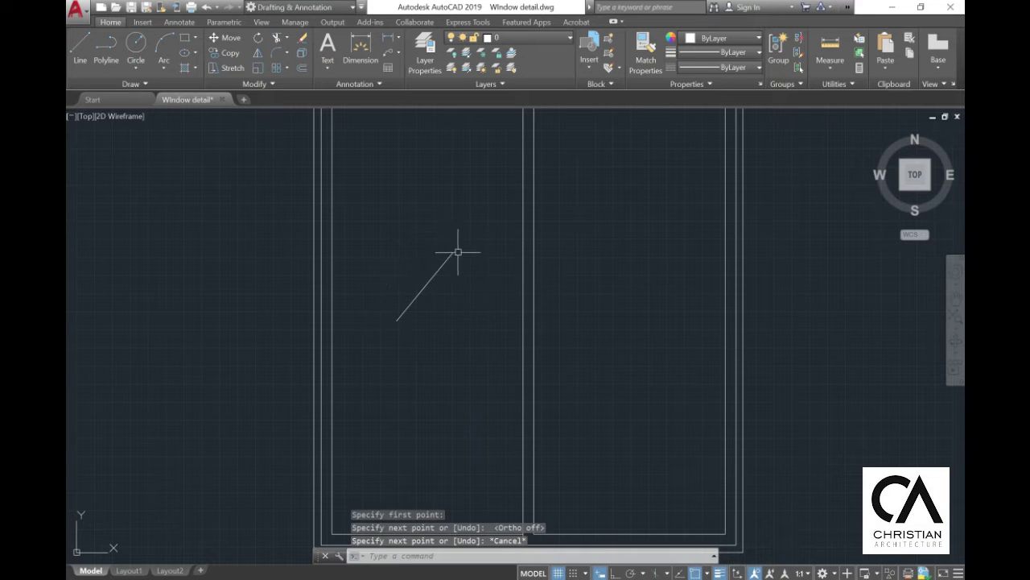
Step: Copy the diagonal glass line about 65 up and to the left
left_click(230, 53)
left_click(439, 305)
left_click(402, 255)
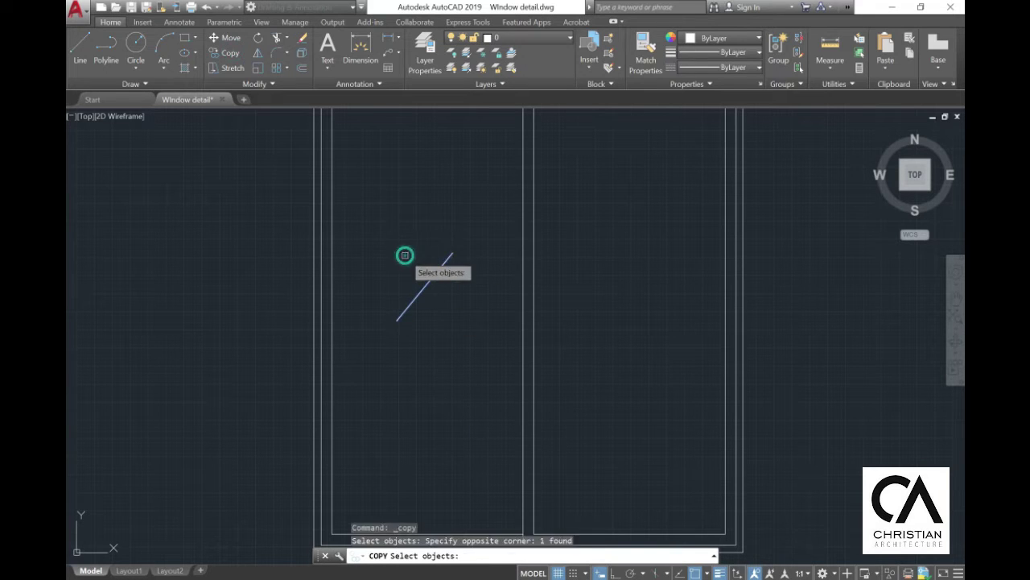
key("Return")
left_click(404, 255)
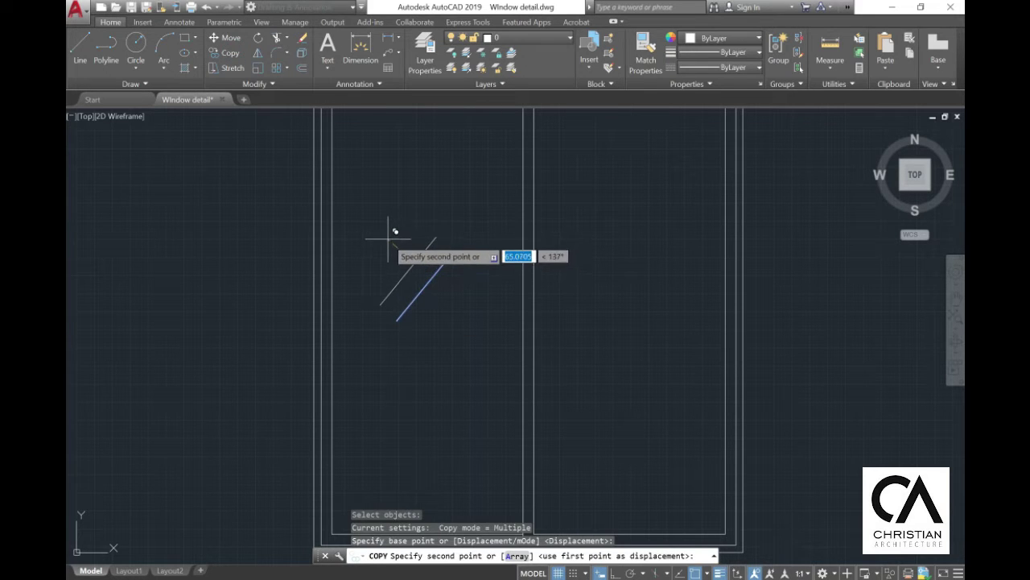
left_click(387, 239)
scroll(386, 250, "up", 3)
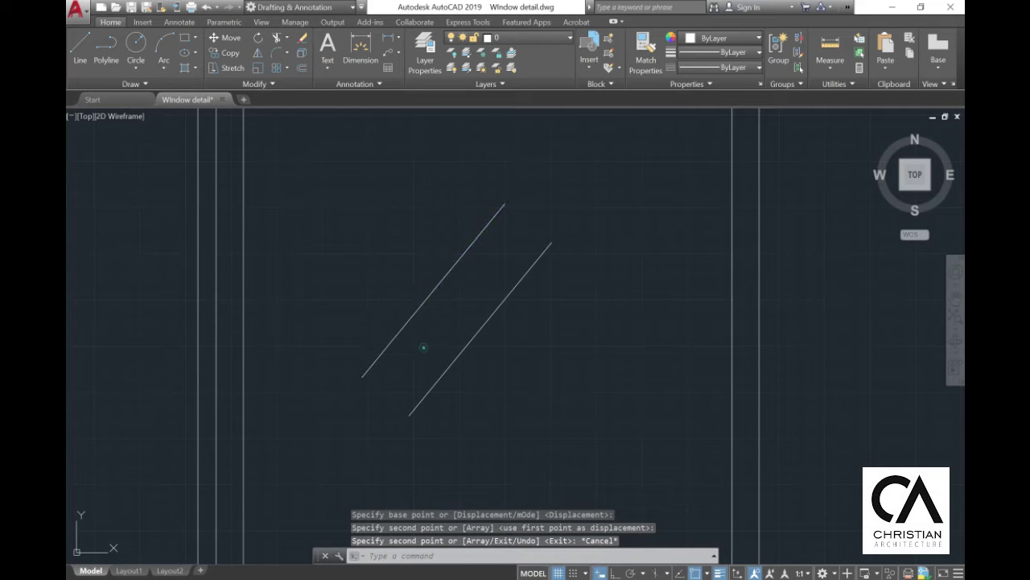
key("Escape")
Step: Shorten the copied diagonal line by pulling both of its endpoints inward along its own direction
left_click(384, 324)
left_click(383, 378)
left_click(362, 376)
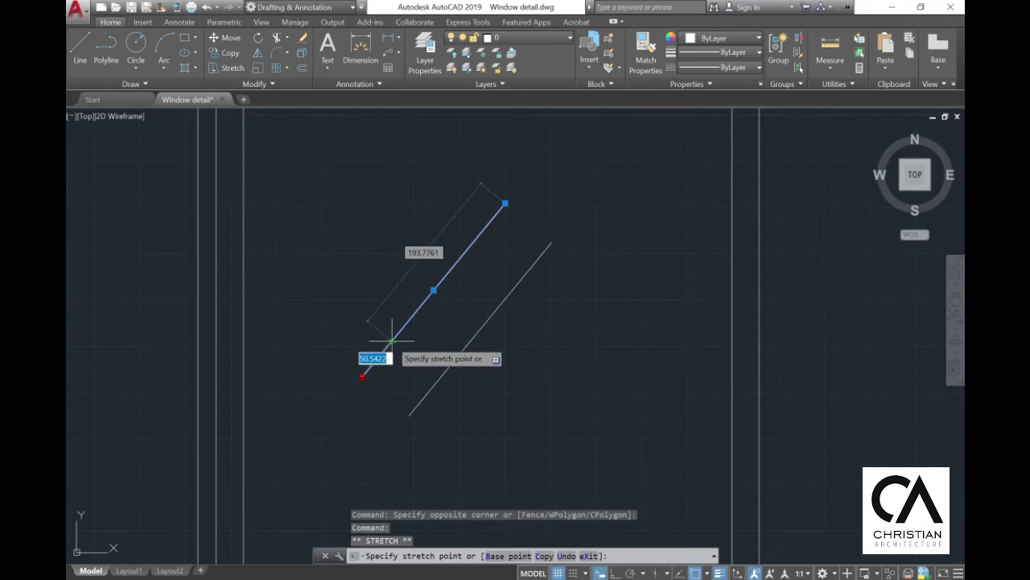
left_click(467, 251)
key("Escape")
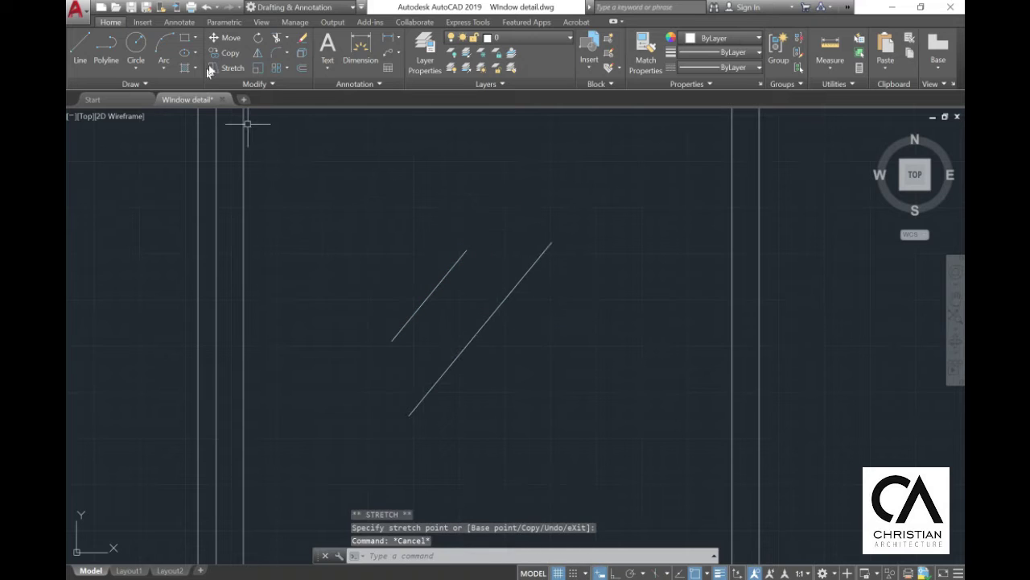
Step: Mirror the short diagonal line across the long diagonal line, keeping the original
left_click(256, 53)
left_click(446, 326)
left_click(424, 296)
key("Return")
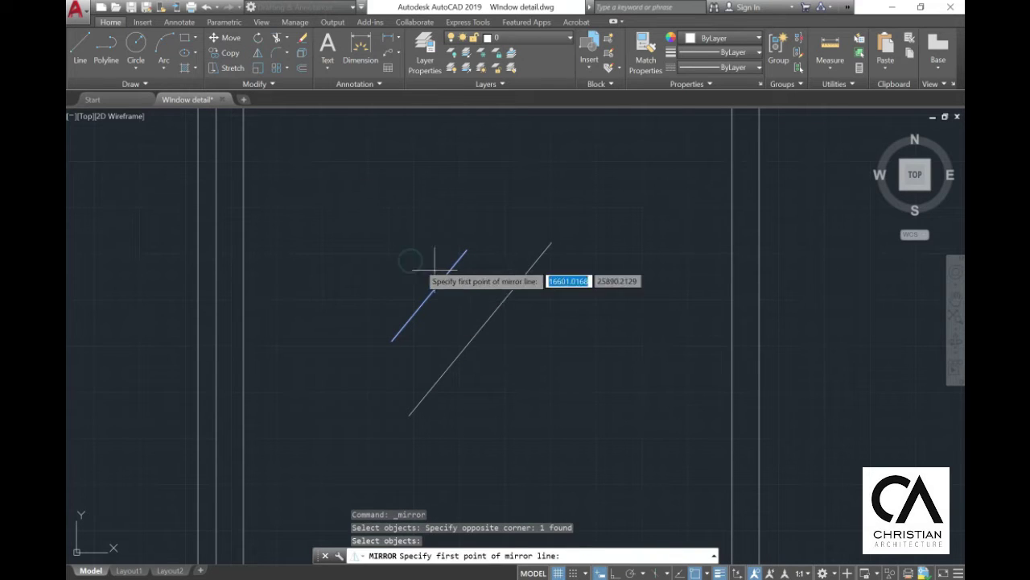
left_click(551, 242)
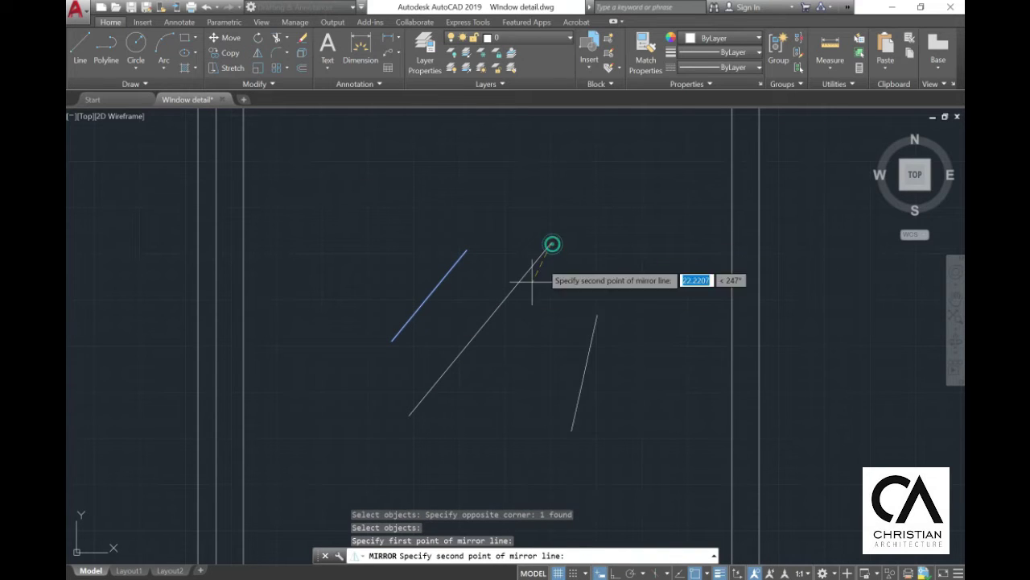
left_click(409, 416)
left_click(435, 460)
key("Escape")
Step: Finish mirroring the short diagonal line and set the color of the three glass lines to gray
left_click(552, 402)
left_click(387, 264)
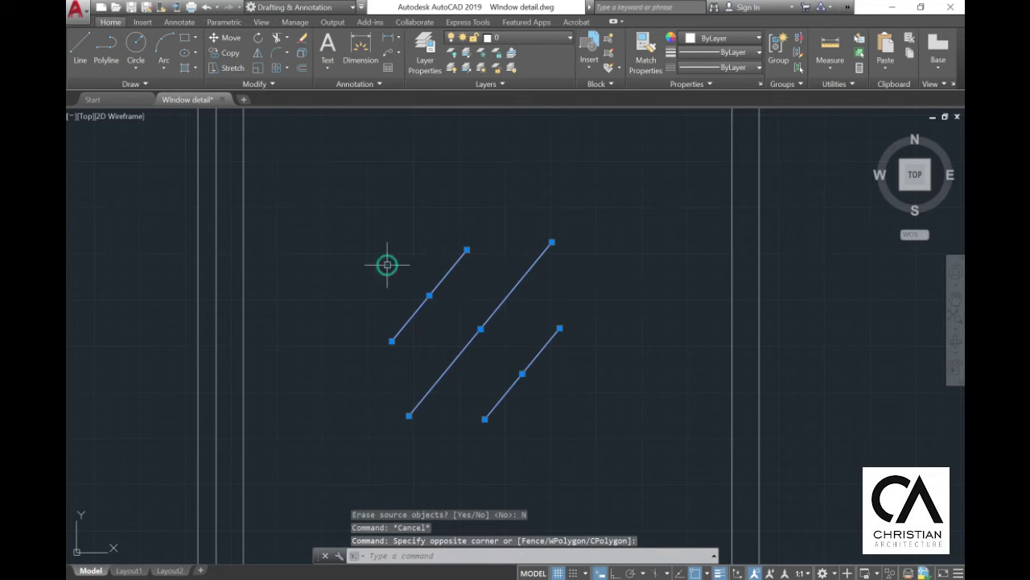
left_click(697, 41)
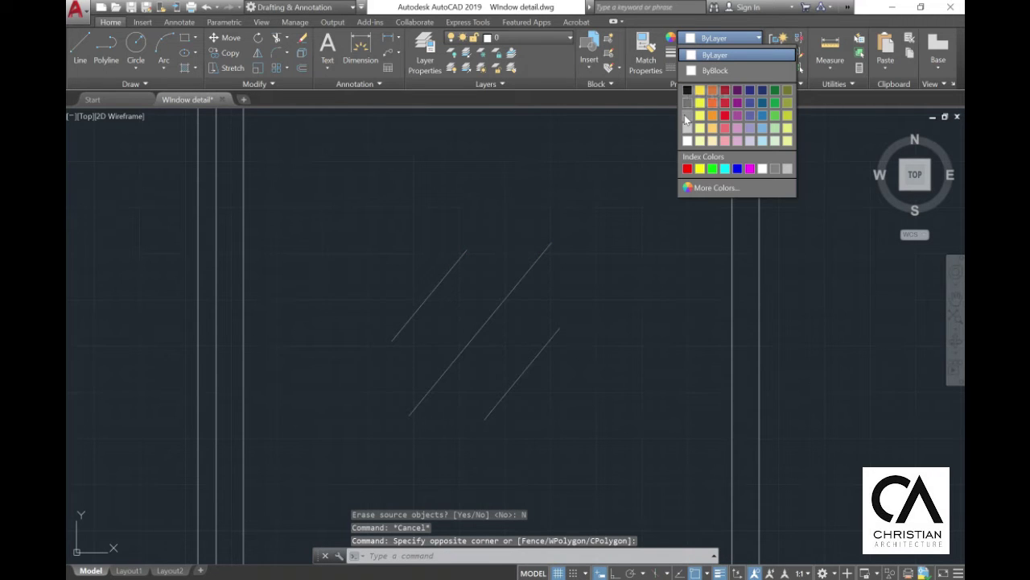
key("Escape")
Step: Move the upper-left short diagonal line 13 toward the long diagonal line
scroll(646, 338, "down", 6)
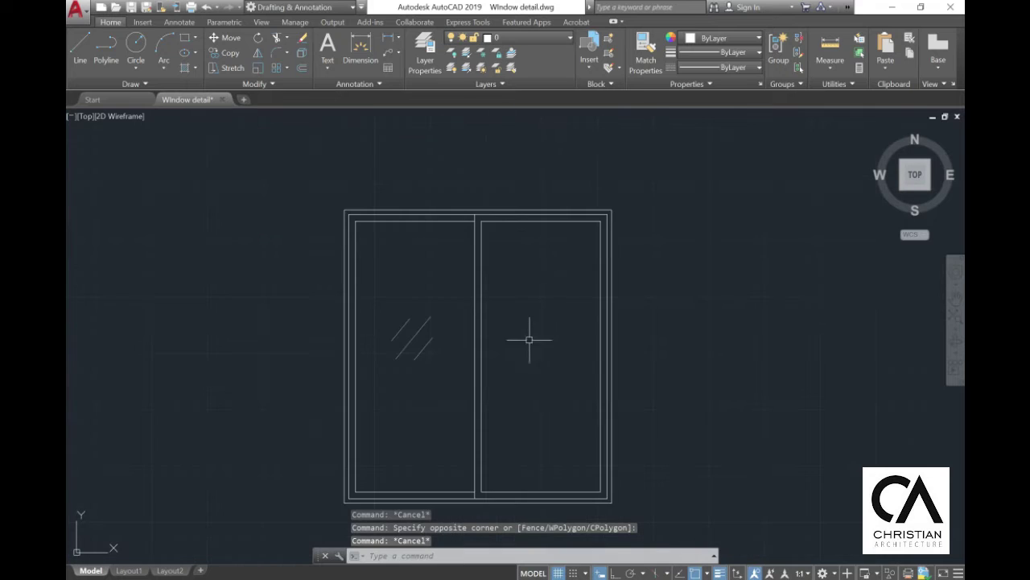
middle_click_drag(496, 355, 492, 322)
left_click(216, 40)
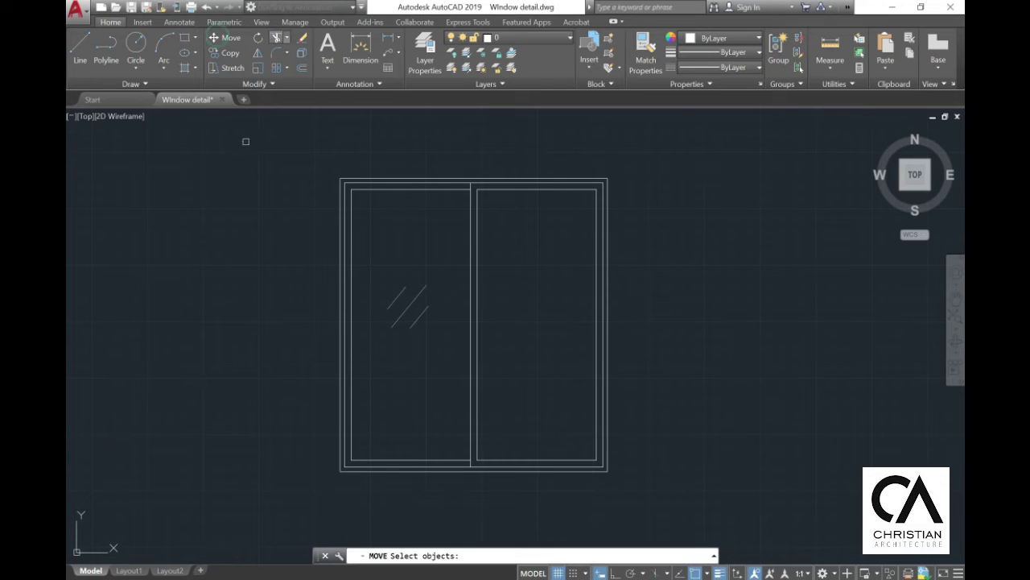
scroll(399, 326, "up", 5)
left_click(391, 305)
left_click(362, 255)
key("Return")
left_click(367, 215)
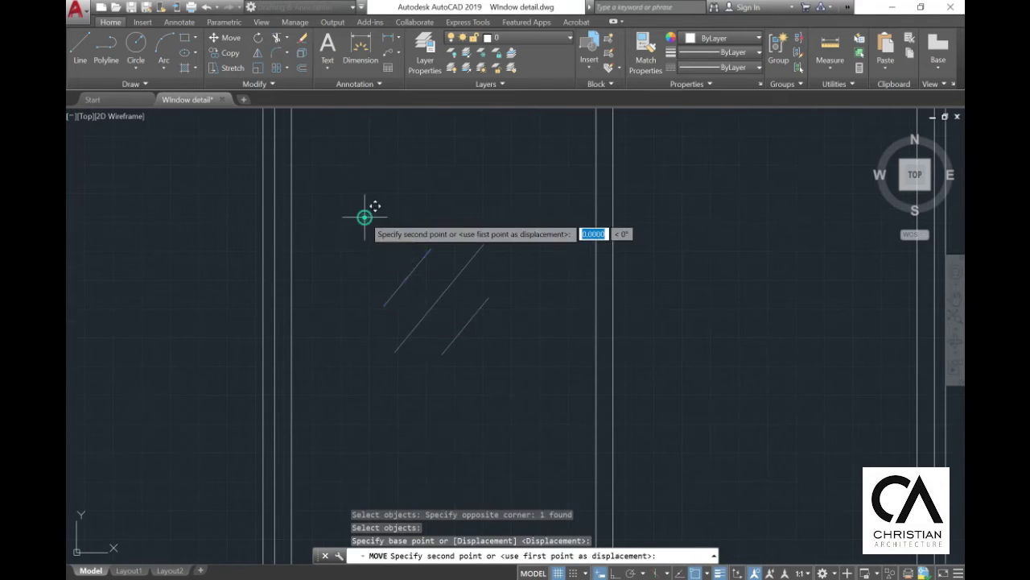
type("13")
key("Return")
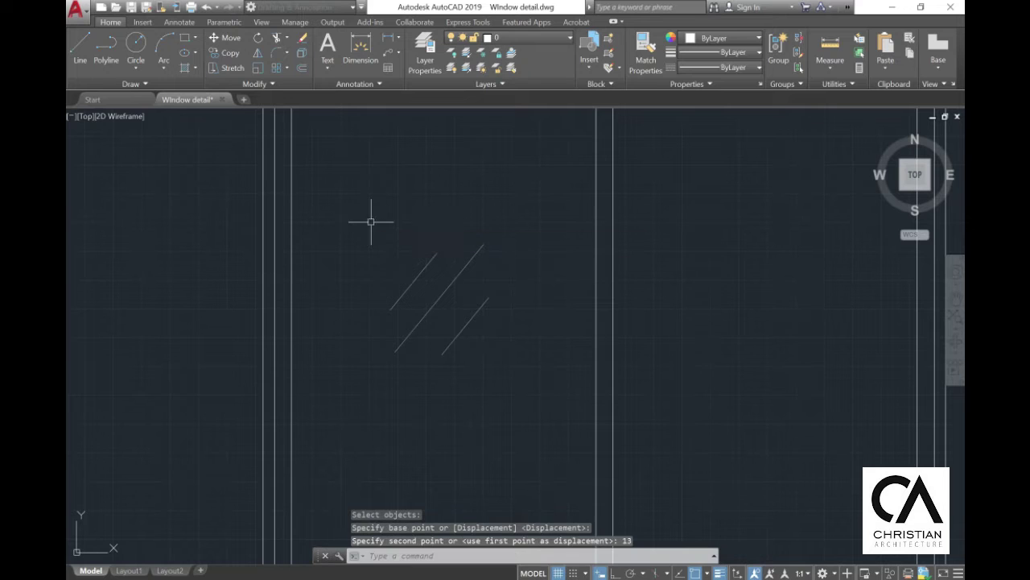
Step: Move the lower-right short diagonal line 13 toward the long diagonal line
left_click(223, 39)
left_click(489, 334)
left_click(465, 298)
key("Return")
left_click(467, 299)
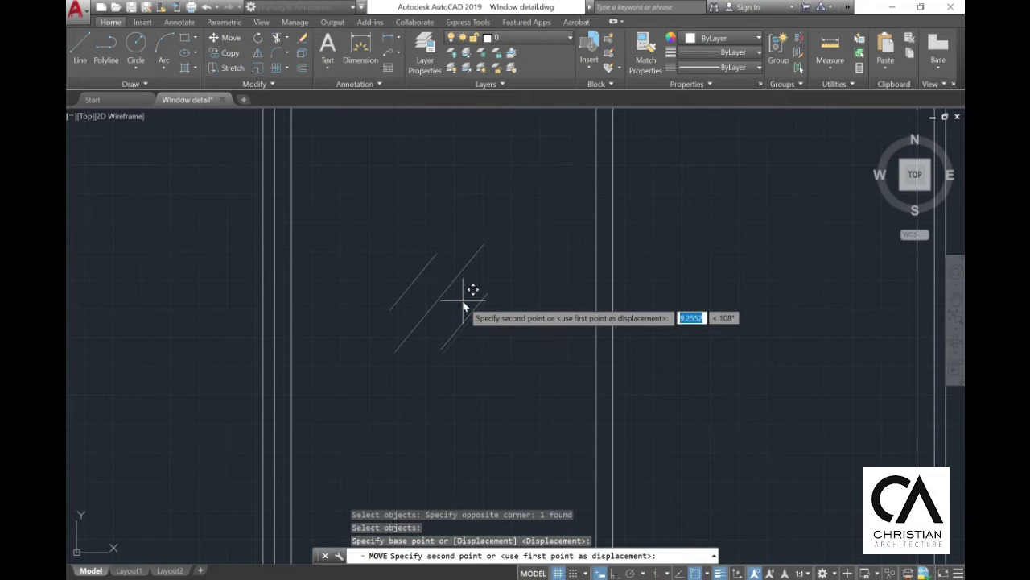
type("13")
key("Return")
key("Escape")
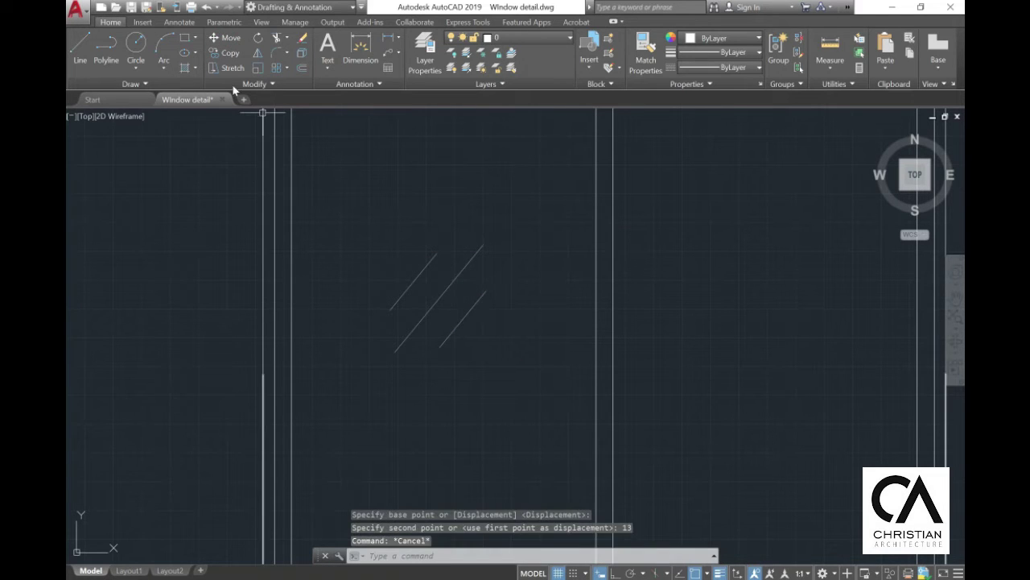
Step: Mirror the three glass lines into the right pane across the window's vertical centerline with Ortho on, keeping the originals
left_click(258, 53)
left_click(505, 393)
left_click(362, 235)
key("Return")
scroll(405, 237, "down", 4)
scroll(493, 457, "up", 2)
scroll(489, 452, "up", 2)
left_click(434, 352)
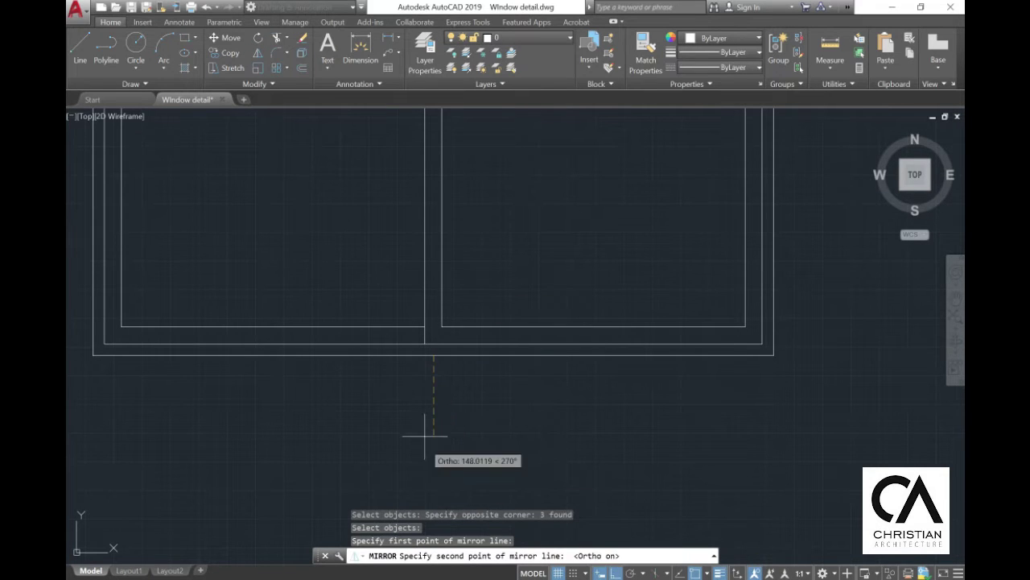
left_click(460, 435)
left_click(489, 481)
scroll(472, 421, "down", 5)
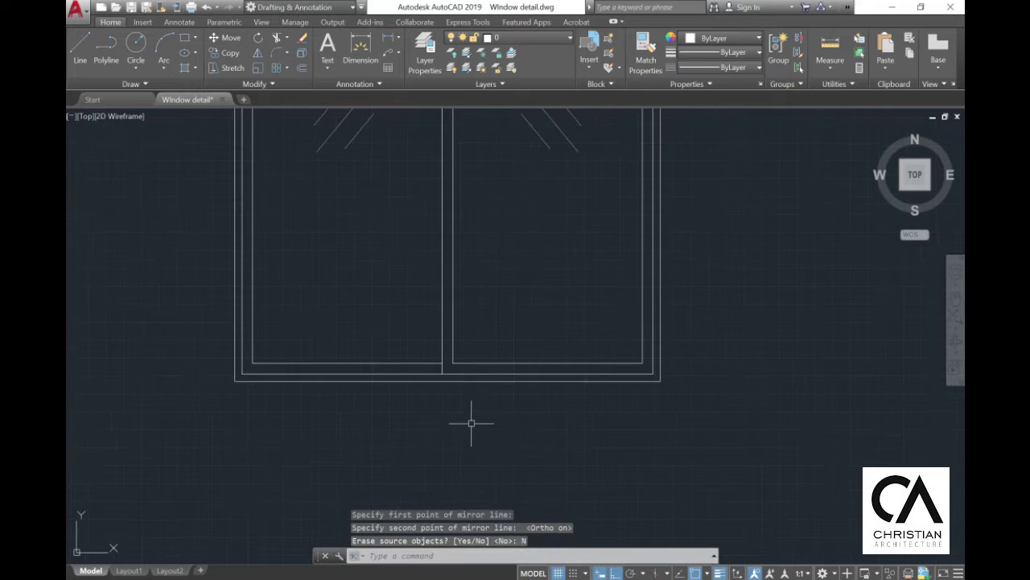
key("Escape")
scroll(464, 254, "up", 2)
key("Escape")
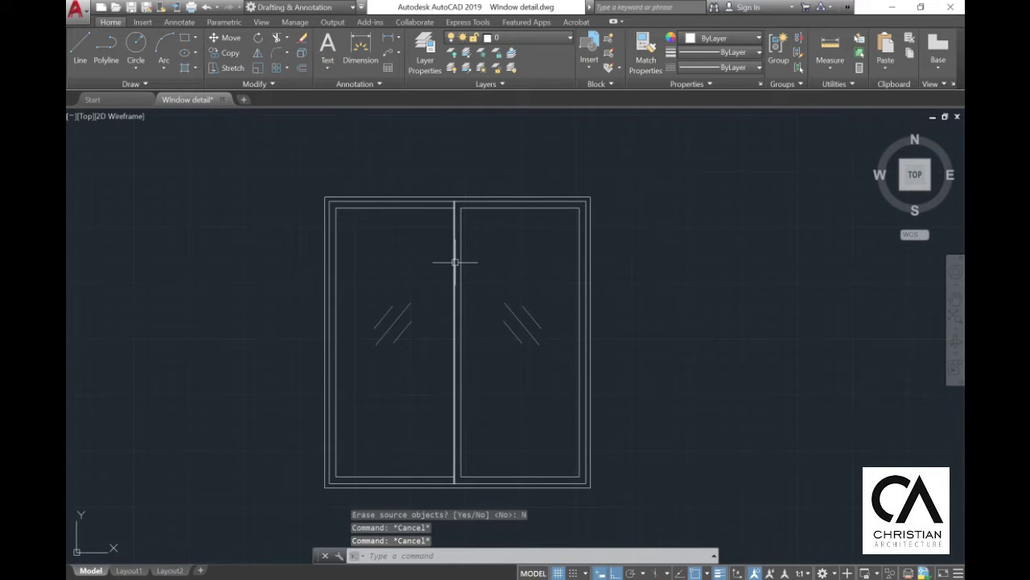
Step: Draw a half-headed sliding arrow below the left pane's glass lines, with a horizontal shaft pointing right and a short slanted barb under its tip
left_click(81, 57)
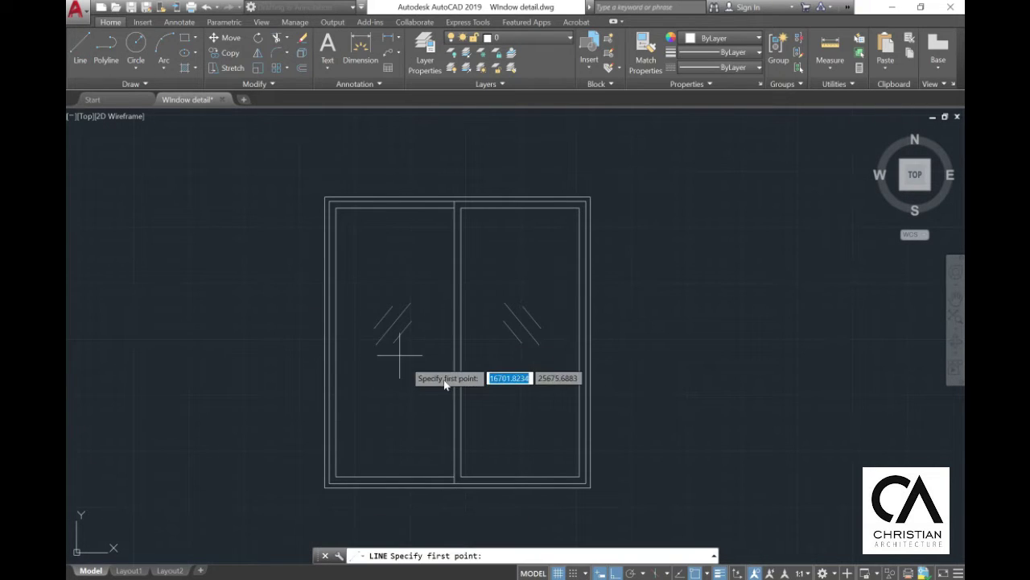
scroll(410, 354, "up", 2)
left_click(341, 362)
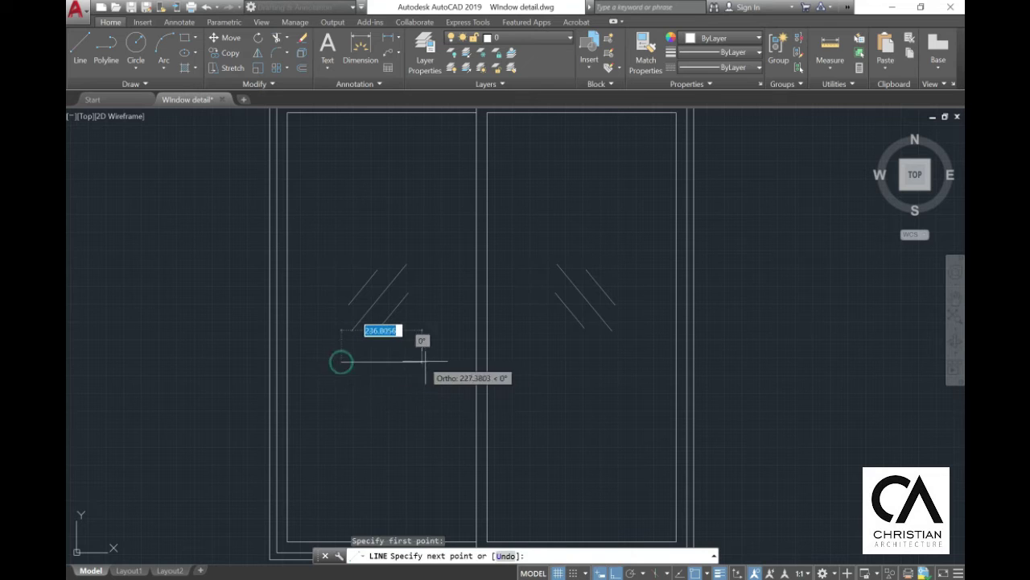
left_click(408, 362)
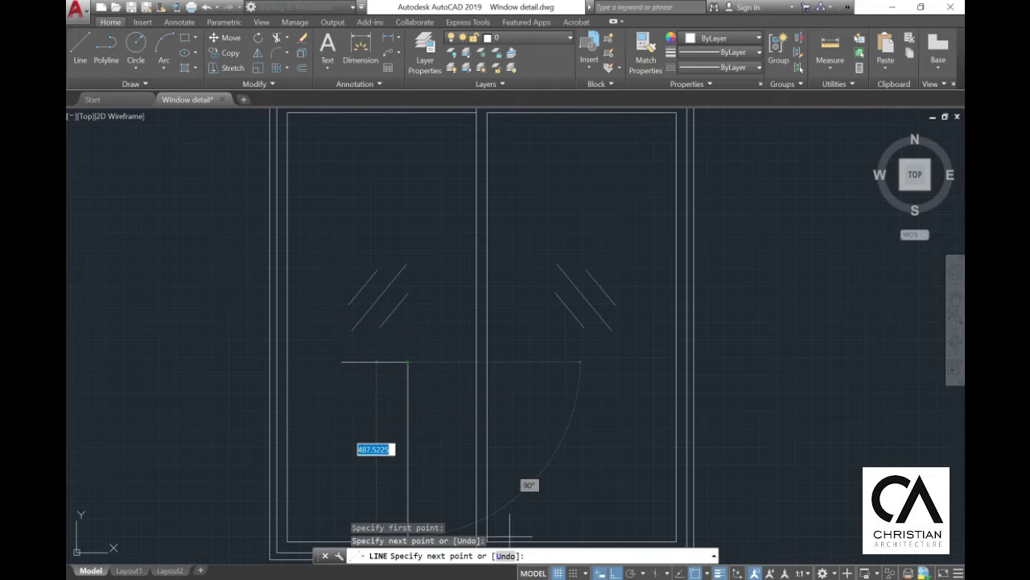
key("F8")
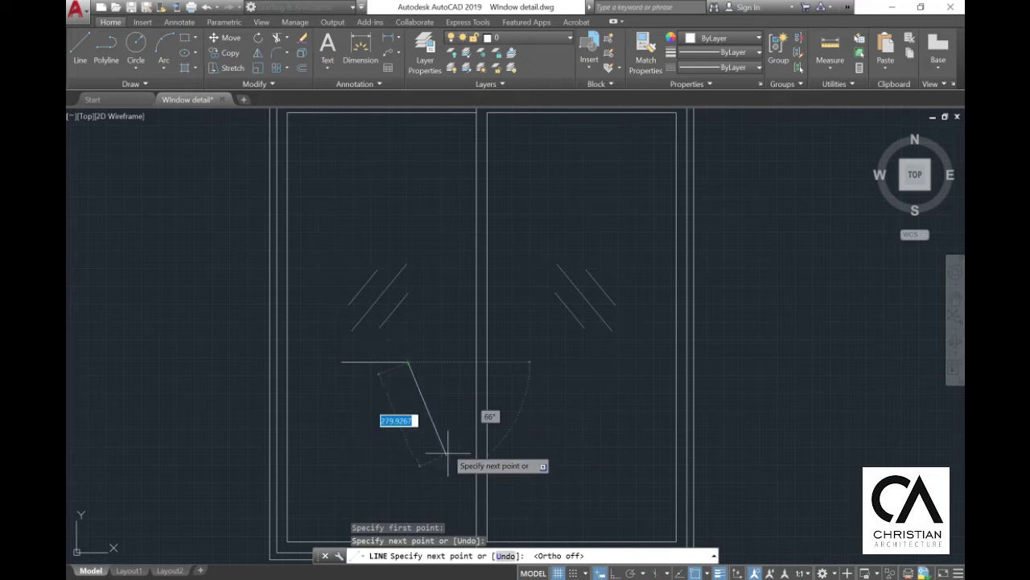
left_click(385, 371)
key("Return")
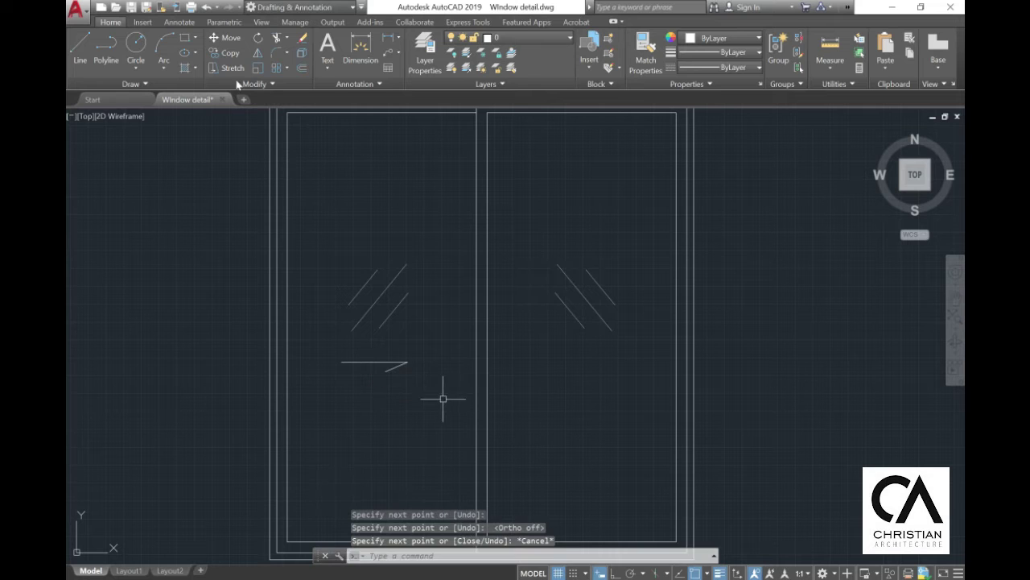
Step: Mirror the sliding arrow into the right pane across the center of the mullion with Ortho on, keeping the original
left_click(258, 53)
left_click(408, 383)
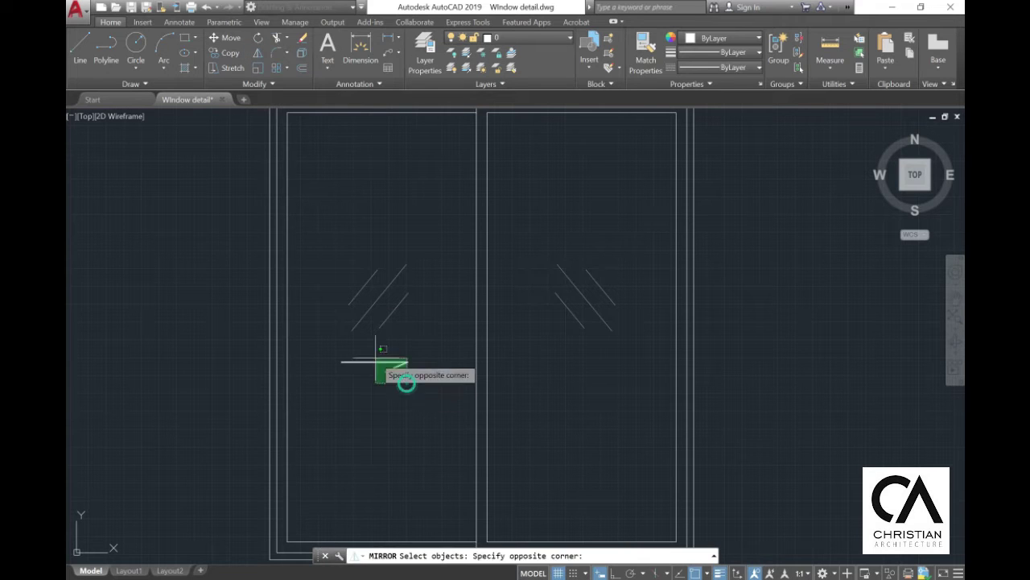
left_click(368, 357)
key("Return")
middle_click_drag(450, 166, 450, 217)
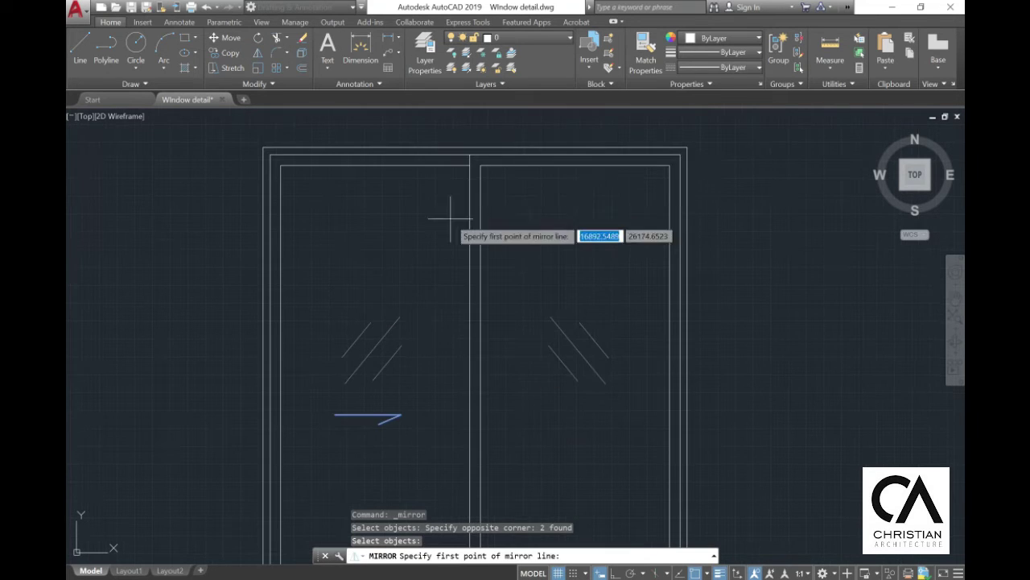
left_click(475, 153)
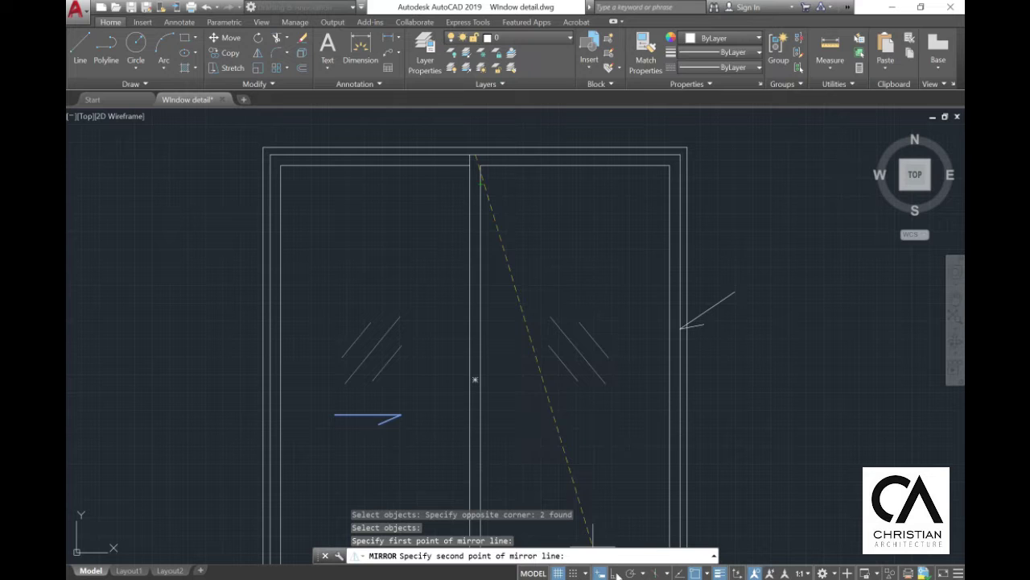
left_click(483, 307)
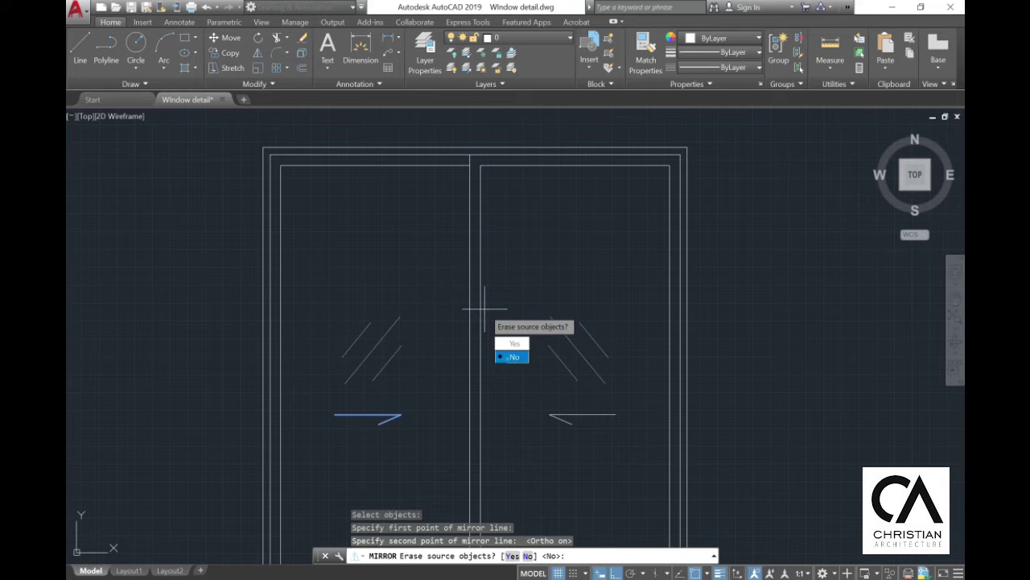
key("Return")
scroll(476, 166, "down", 2)
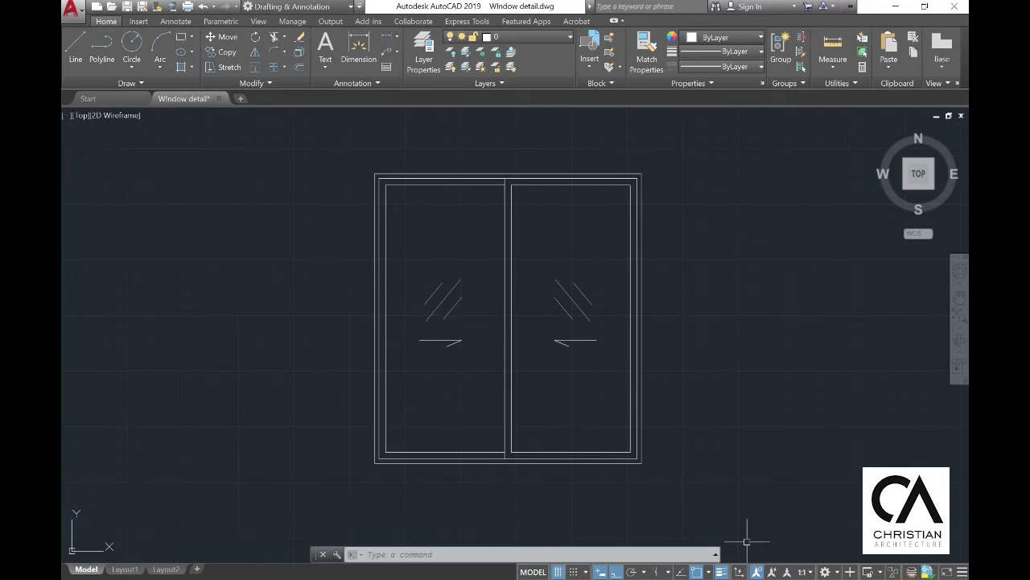
Step: Draw a 1200 by 100 mm rectangle below the window elevation, starting near its left edge
middle_click_drag(488, 453, 492, 229)
left_click(183, 39)
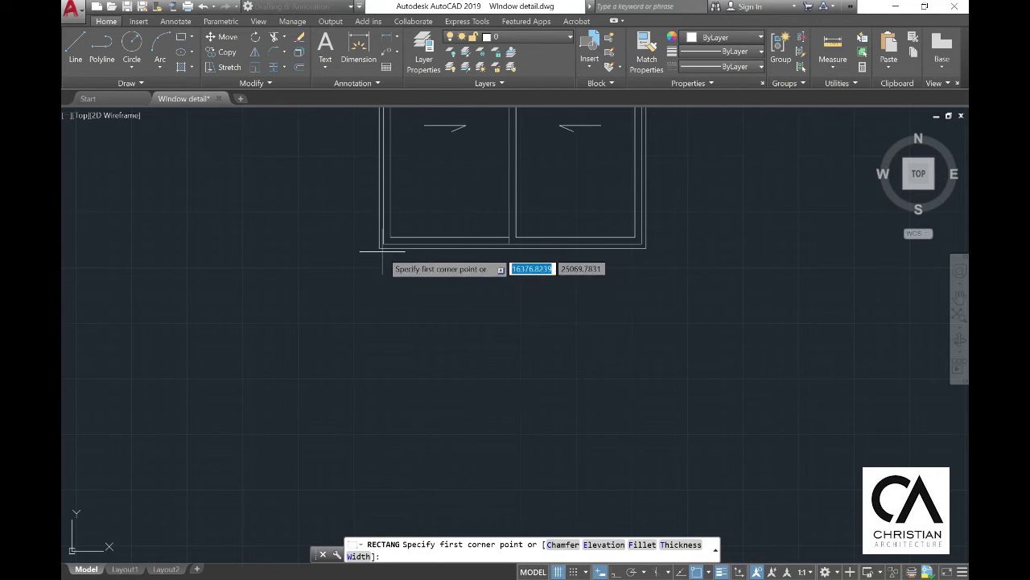
left_click(382, 316)
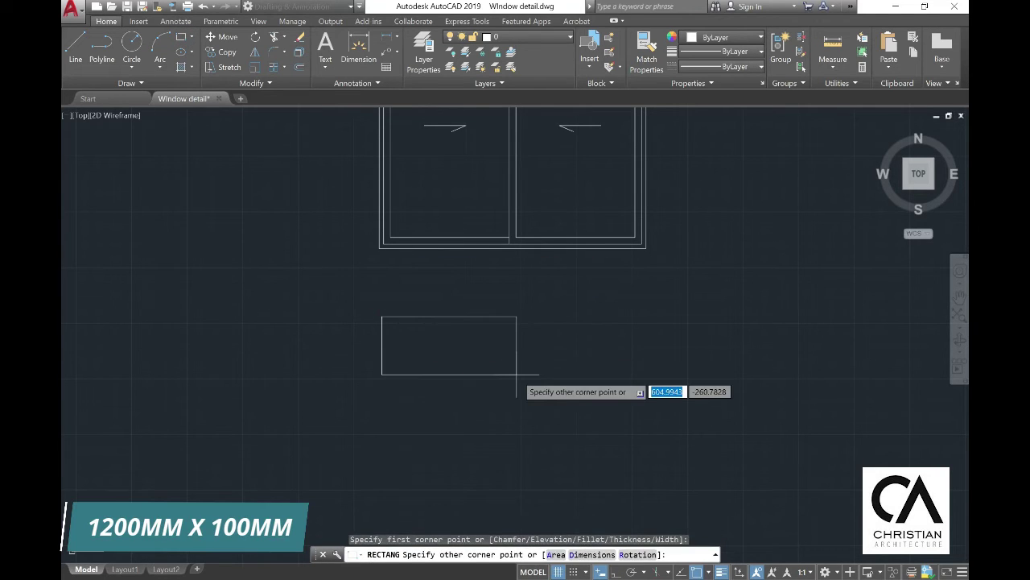
type("1200")
key("Tab")
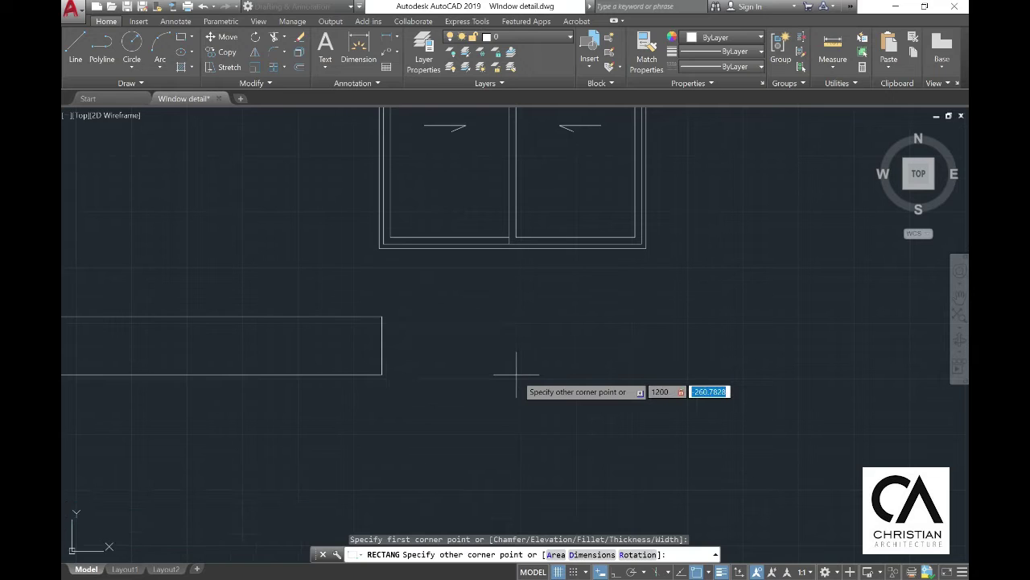
key("Return")
key("Escape")
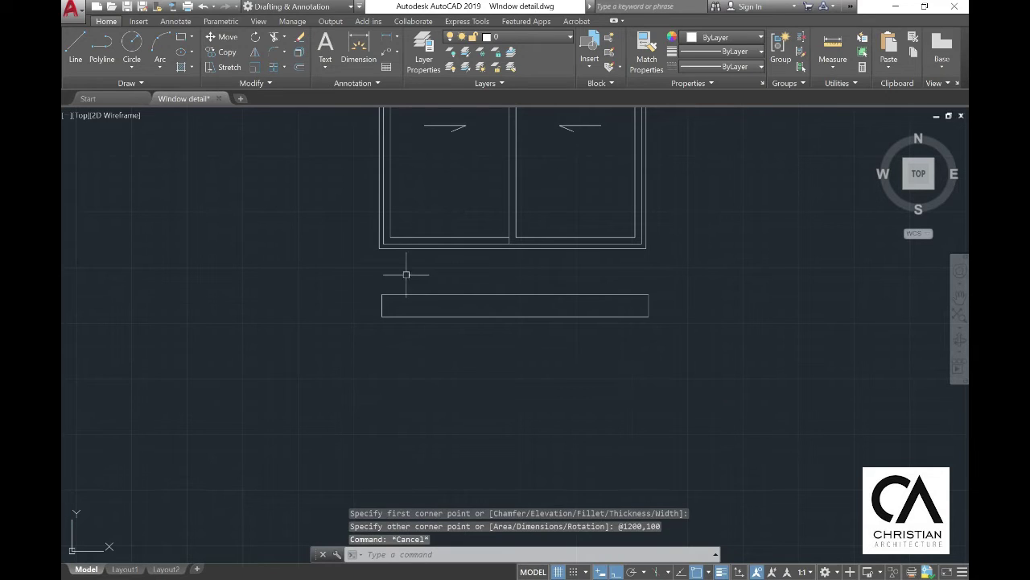
key("Escape")
Step: Explode the 1200 by 100 mm rectangle into separate lines
left_click(300, 52)
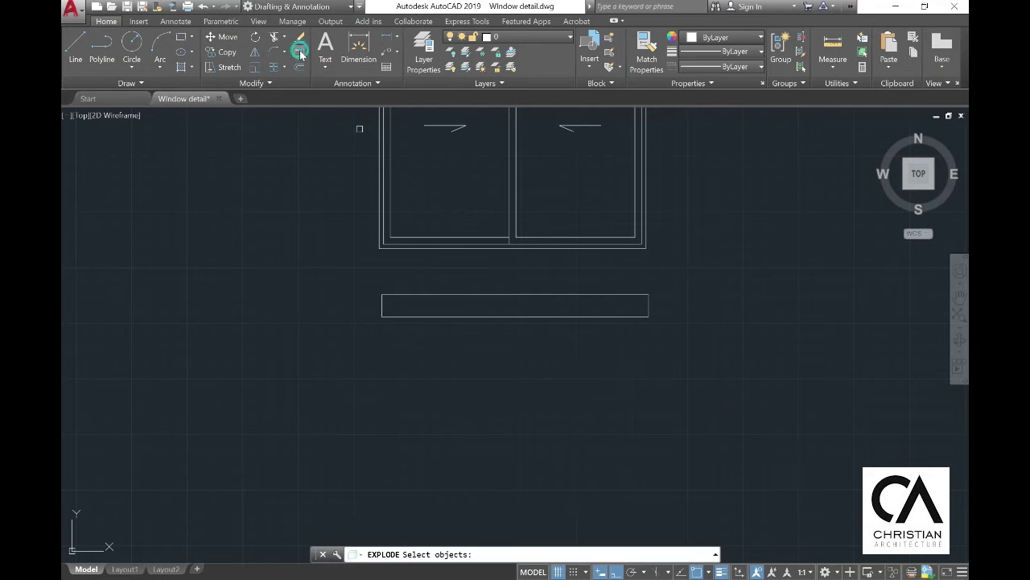
left_click(384, 309)
key("Return")
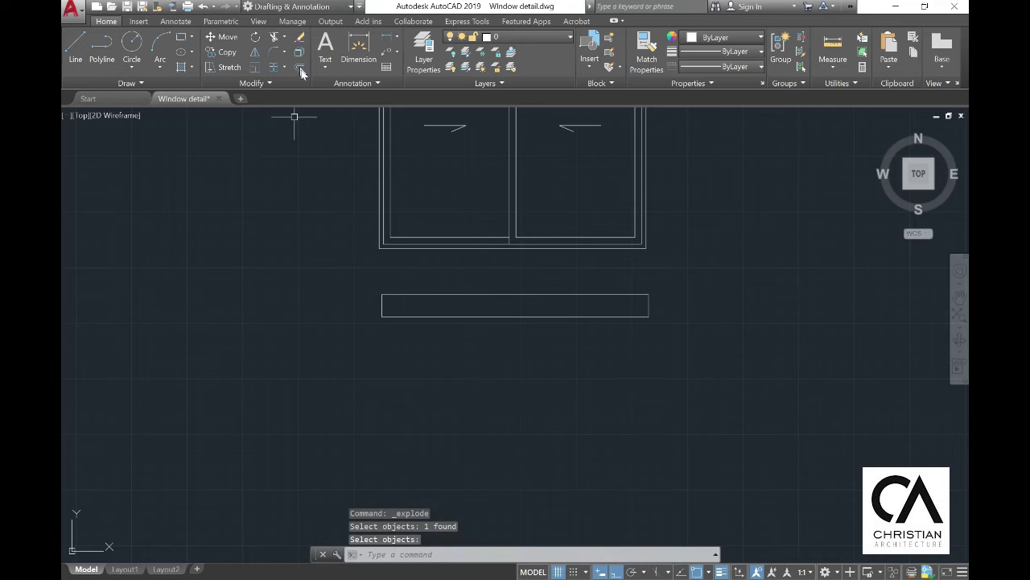
Step: Offset both short end lines of the exploded rectangle 20 mm inward
left_click(301, 67)
type("20")
key("Return")
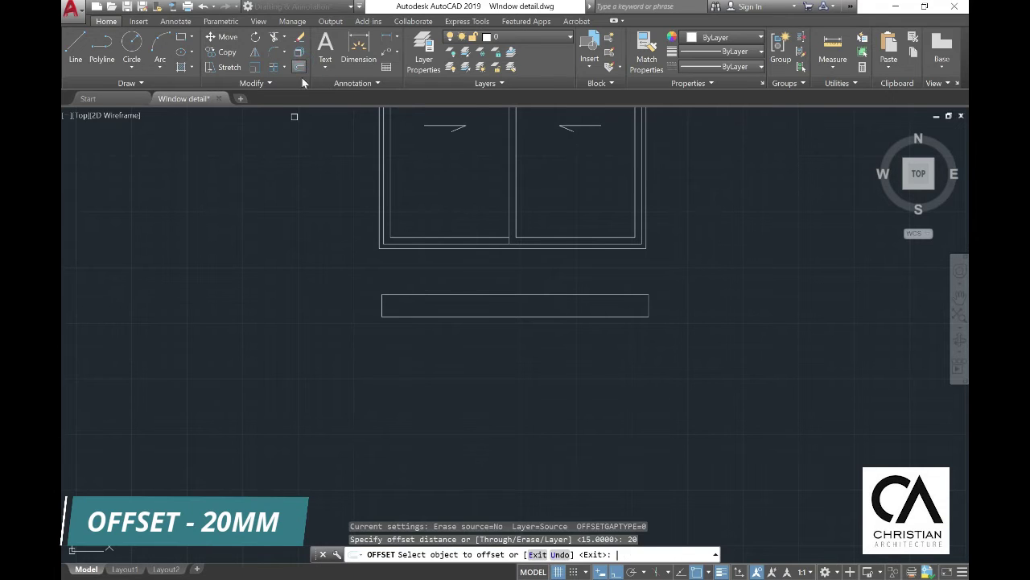
scroll(449, 222, "up", 2)
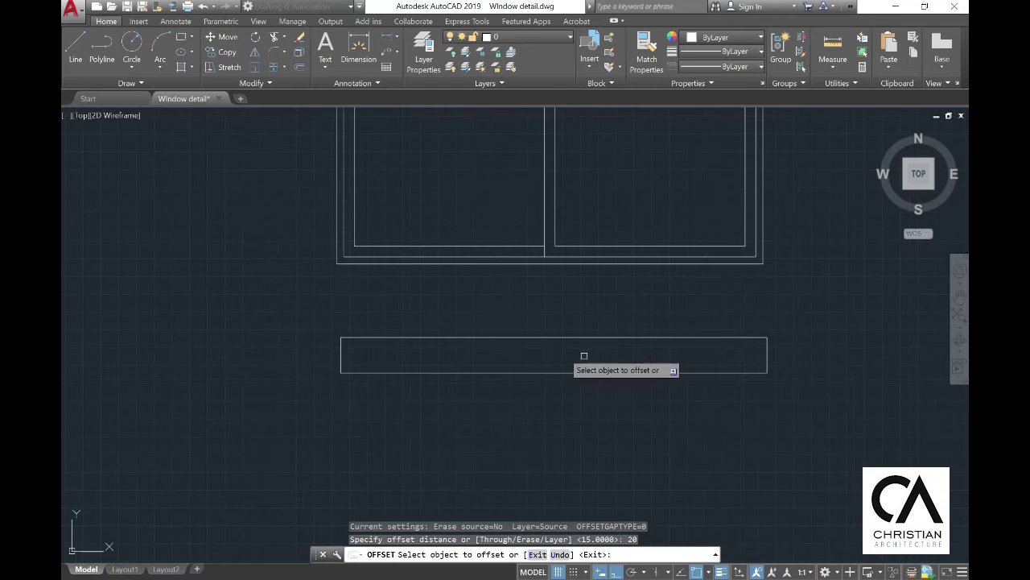
left_click(764, 358)
left_click(421, 350)
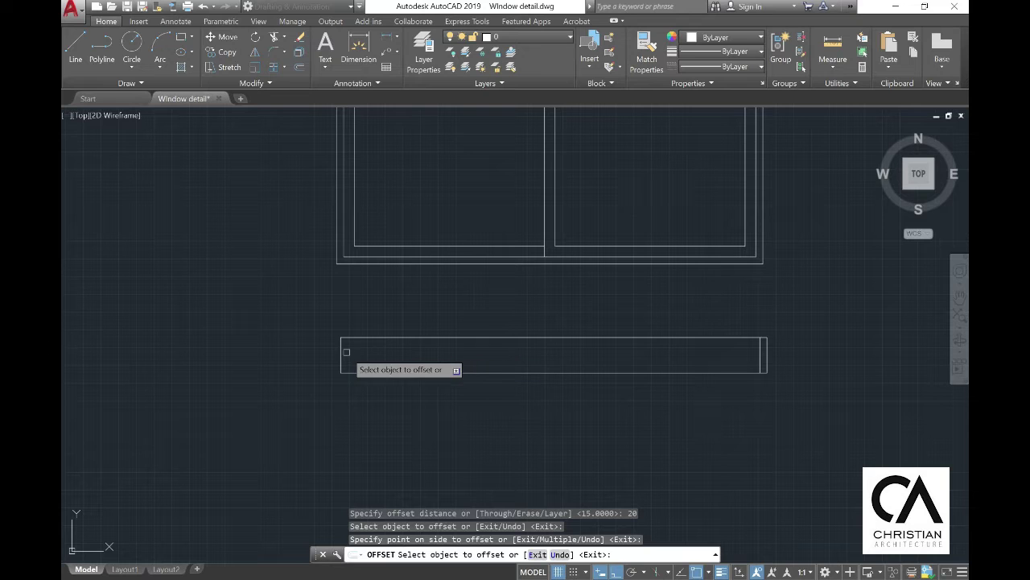
Step: Offset the two inner end lines another 30 mm toward the middle of the rectangle
left_click(299, 69)
key("Return")
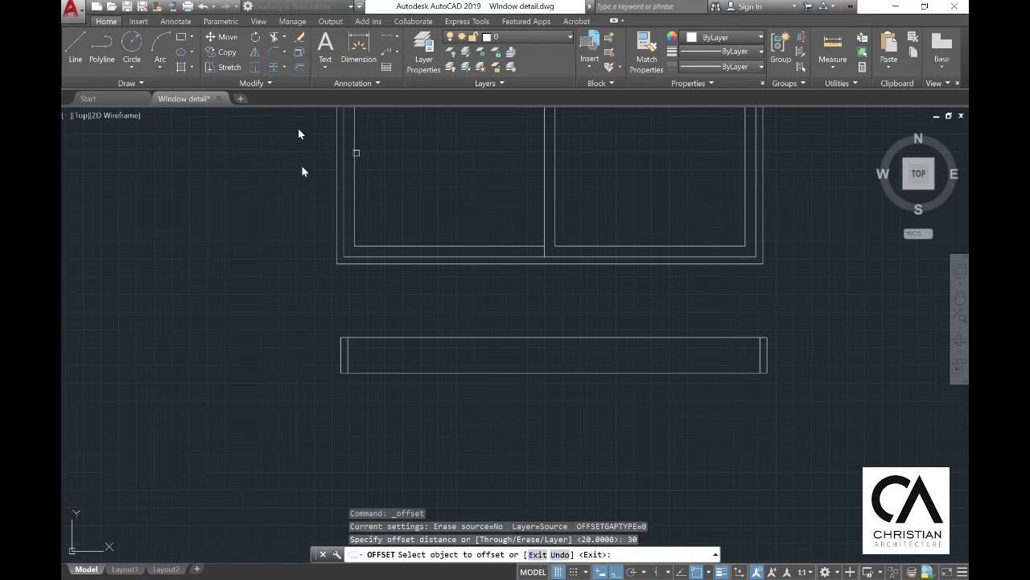
left_click(342, 352)
left_click(392, 359)
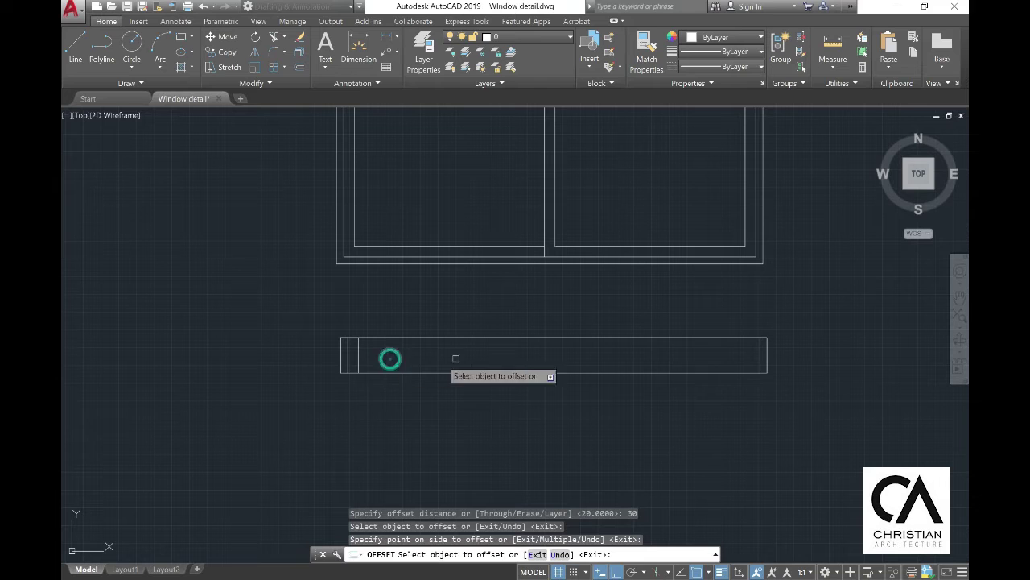
left_click(759, 355)
left_click(710, 359)
key("Escape")
key("Escape")
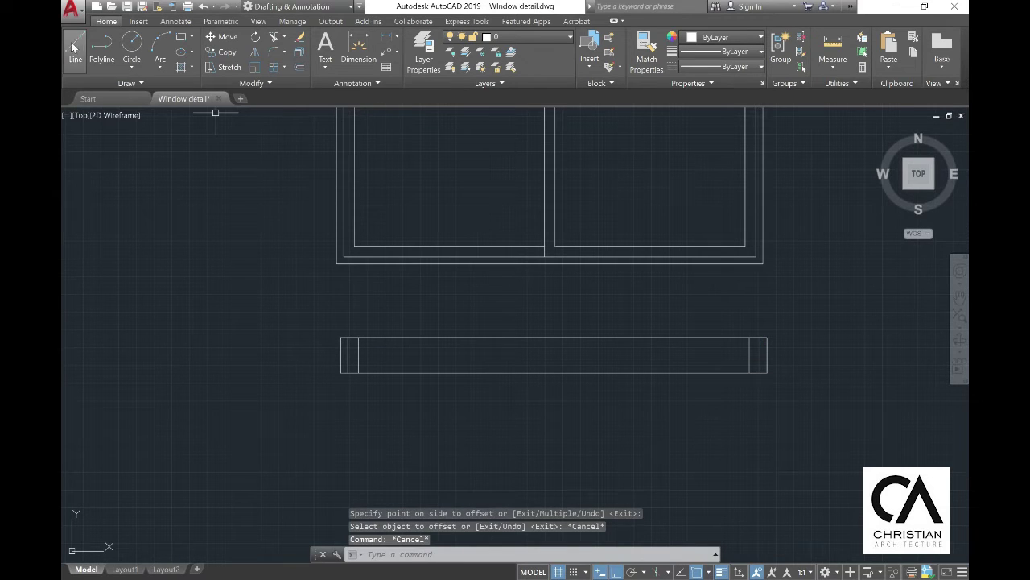
Step: Draw a horizontal centerline through the rectangle between the midpoints of the two lines offset 20 mm from its ends
left_click(71, 48)
left_click(346, 355)
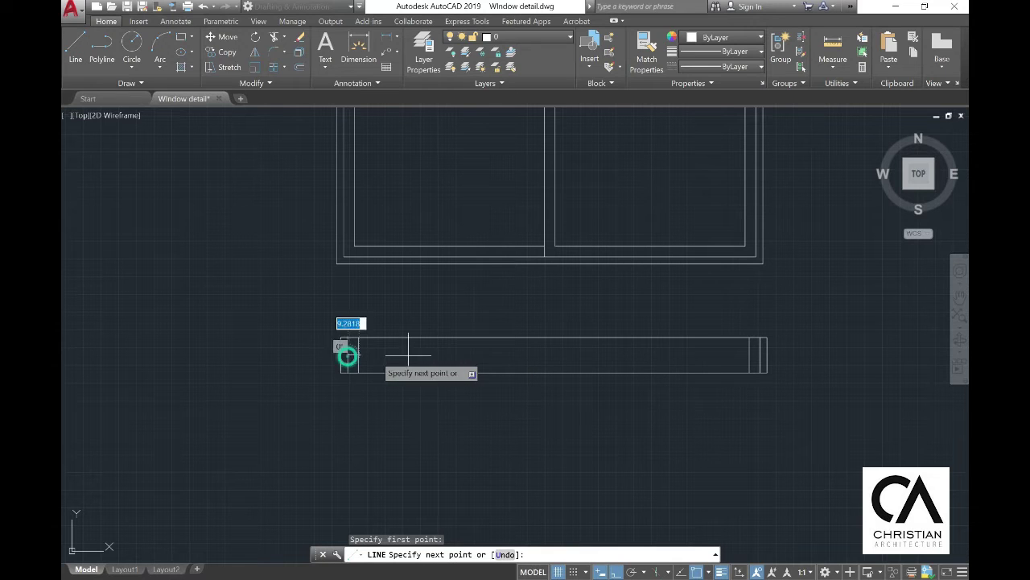
left_click(759, 355)
key("Escape")
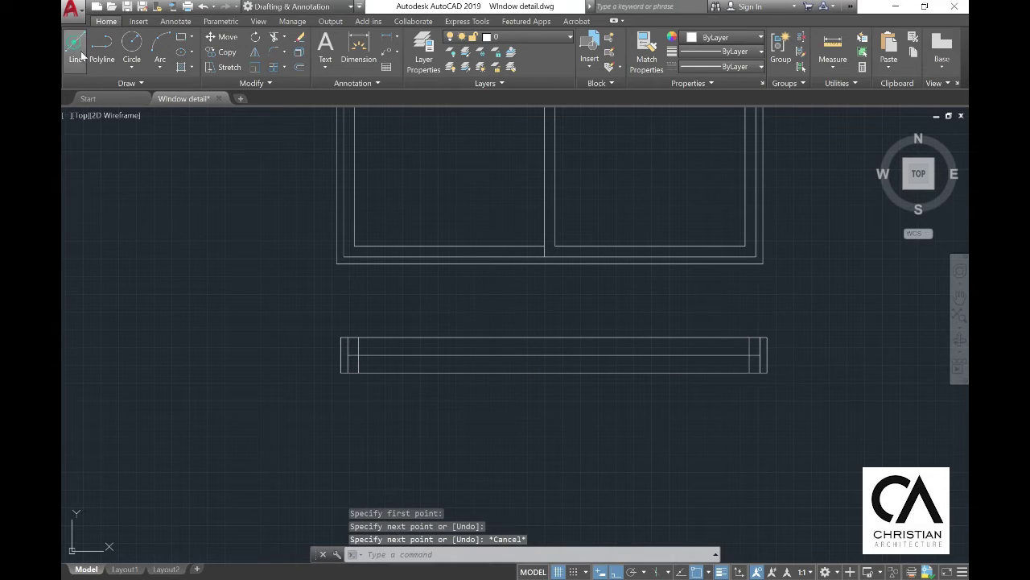
Step: Draw a vertical line across the plan rectangle between the midpoints of its long sides
left_click(74, 47)
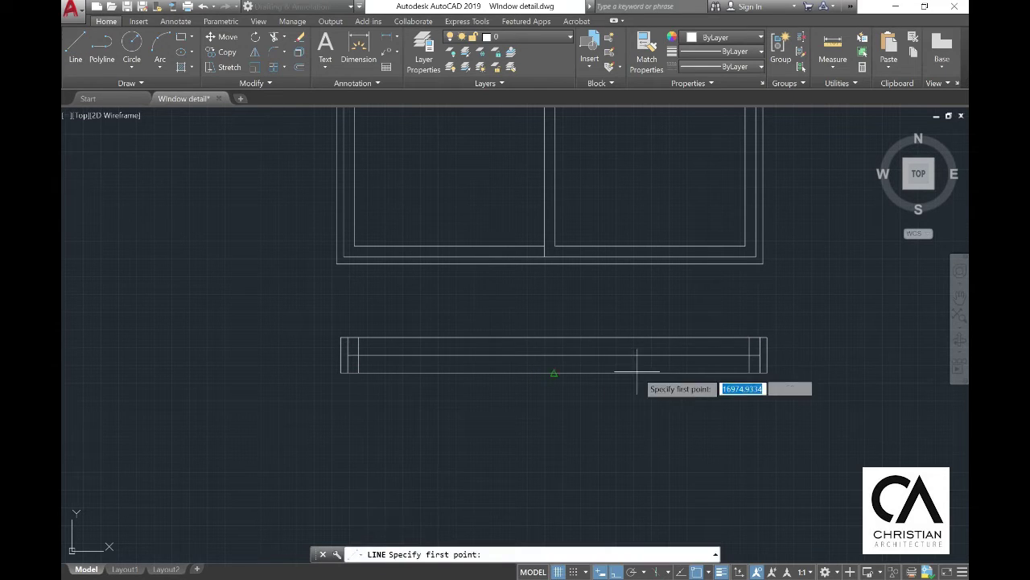
left_click(553, 338)
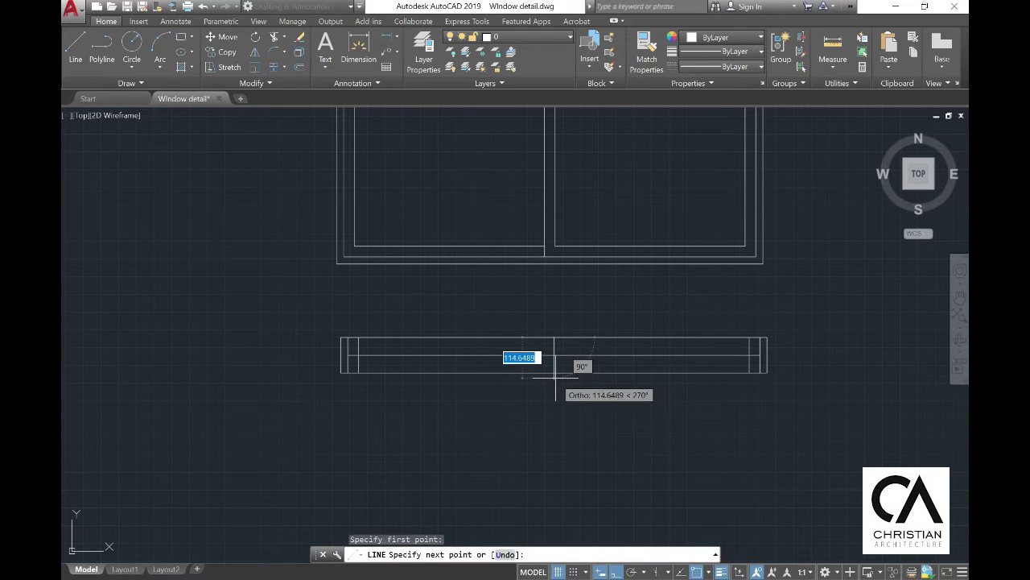
left_click(555, 372)
key("Escape")
Step: Offset the plan's vertical middle line 15 mm to both sides and delete the original line
left_click(298, 67)
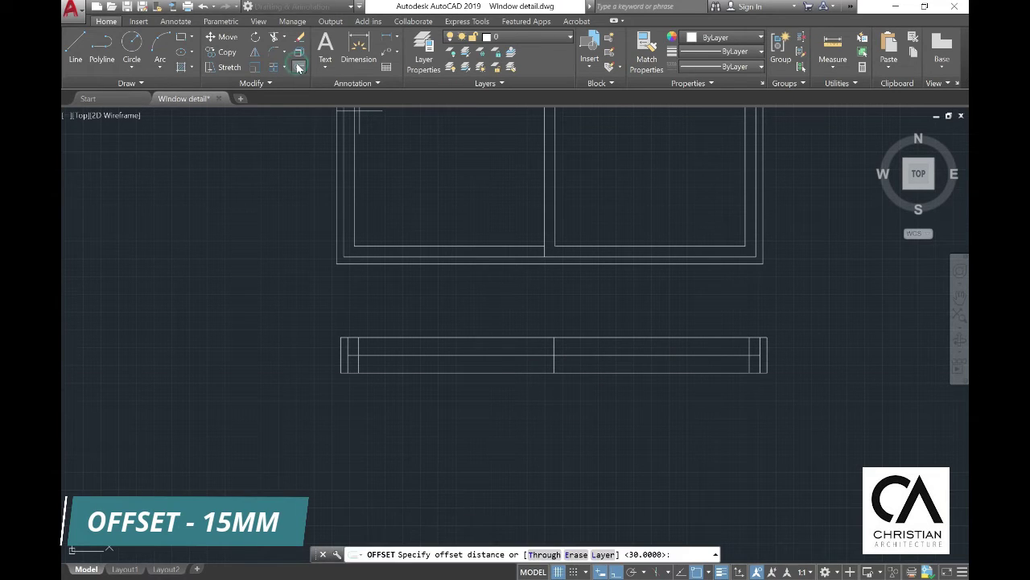
type("15")
key("Return")
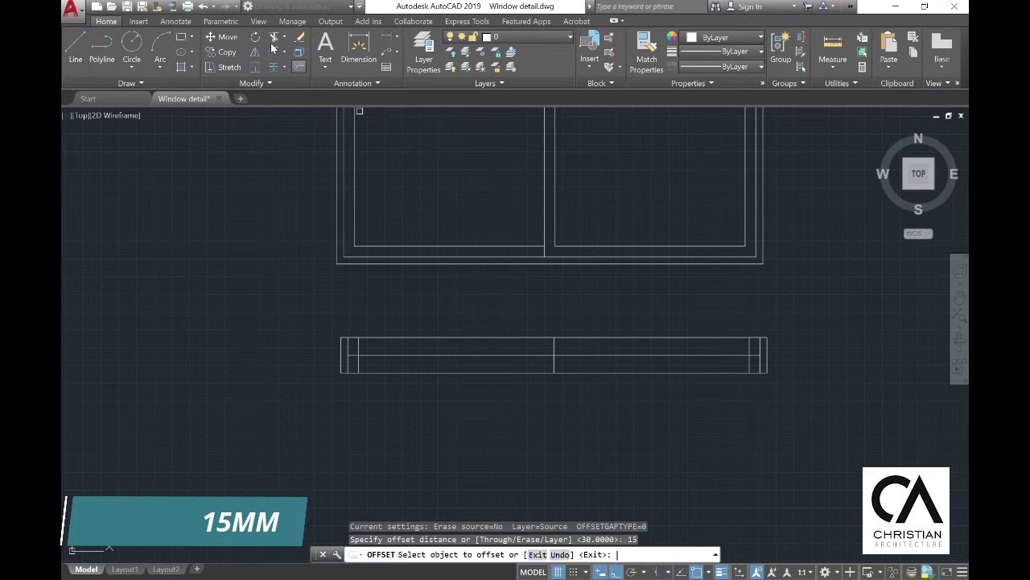
left_click(553, 345)
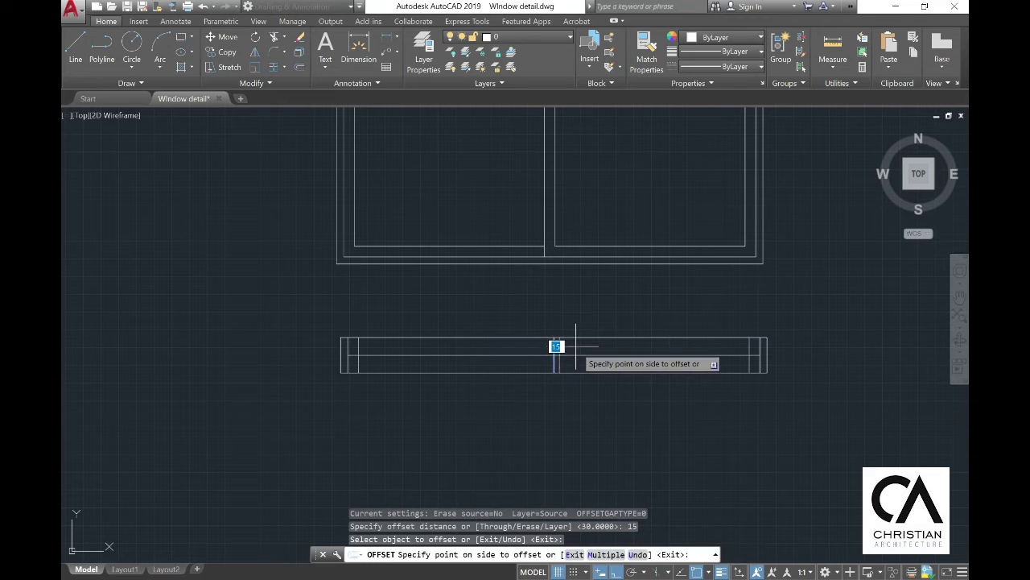
left_click(575, 346)
left_click(554, 347)
left_click(540, 346)
scroll(540, 345, "up", 2)
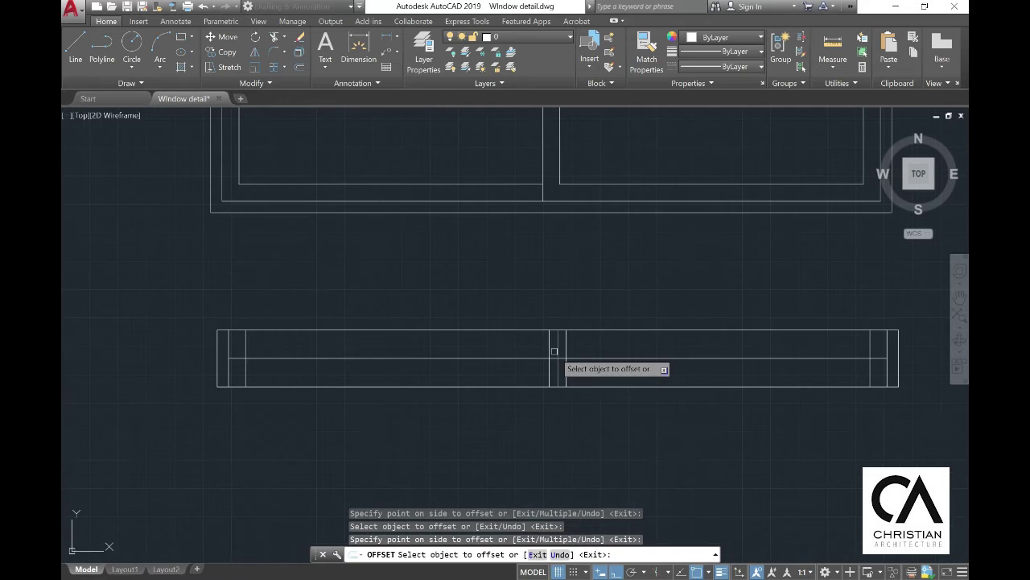
key("Escape")
left_click(555, 345)
key("Delete")
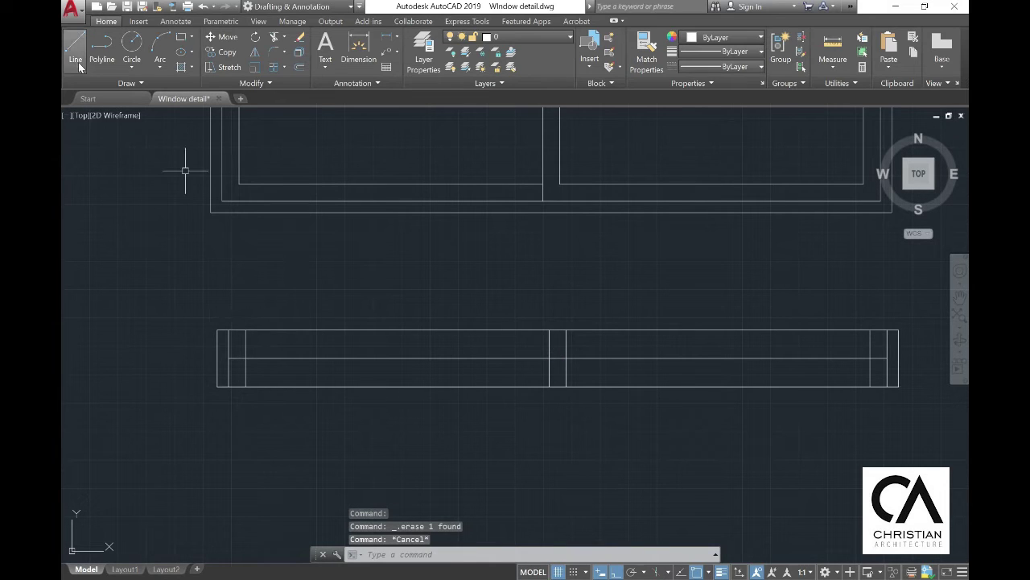
Step: Copy the plan's horizontal centerline 25 mm upward
left_click(222, 51)
left_click(493, 368)
left_click(470, 340)
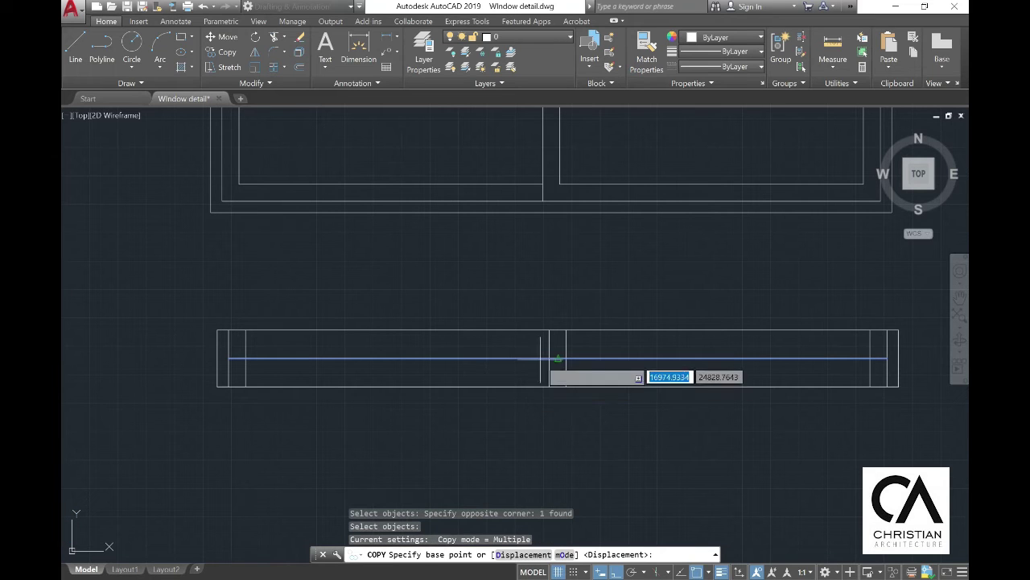
left_click(549, 357)
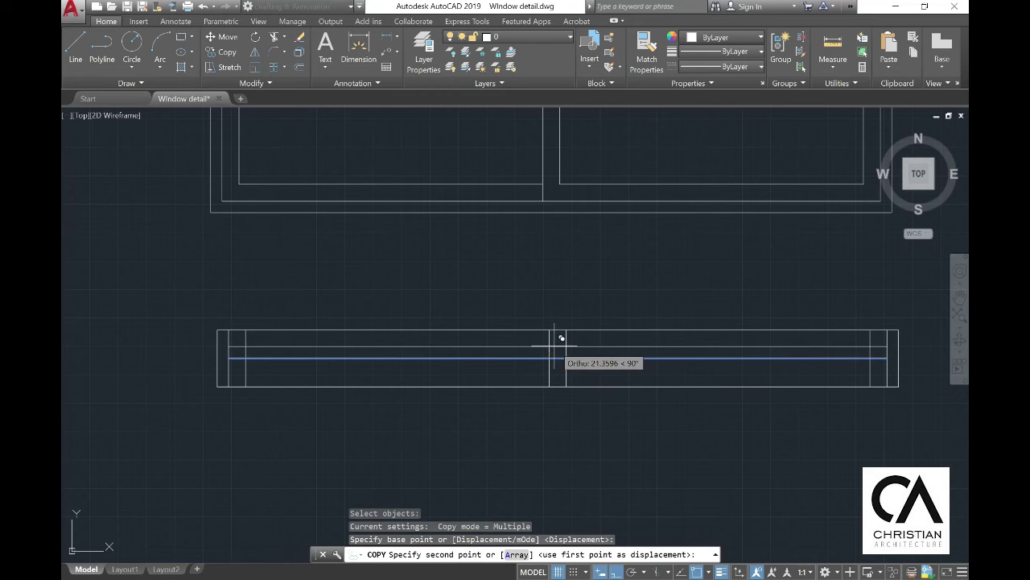
type("25")
key("Return")
key("Escape")
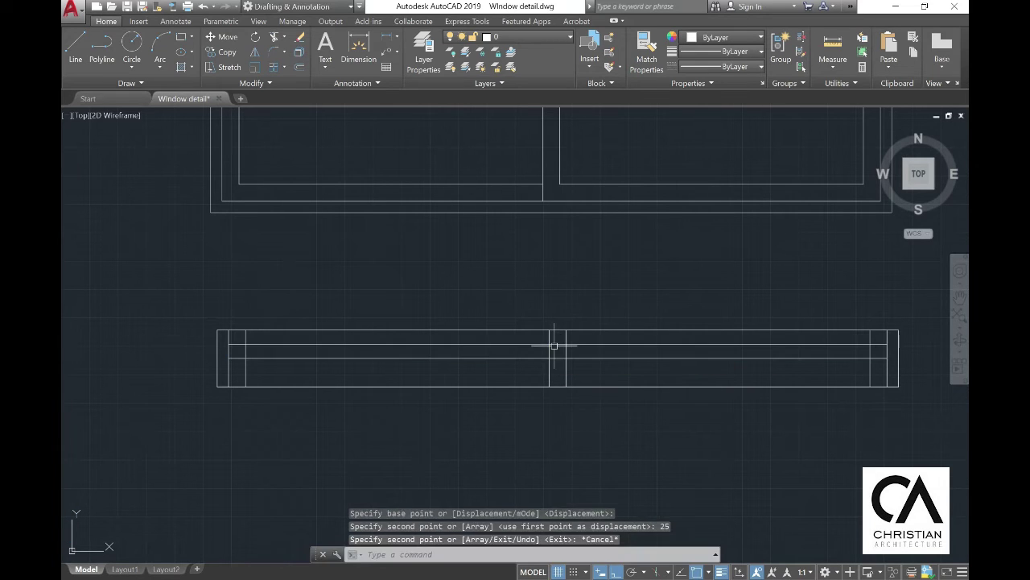
Step: Trim the upper horizontal line to the left pane and the left inner end line to its upper half, deleting the leftover segment at the right end
left_click(276, 38)
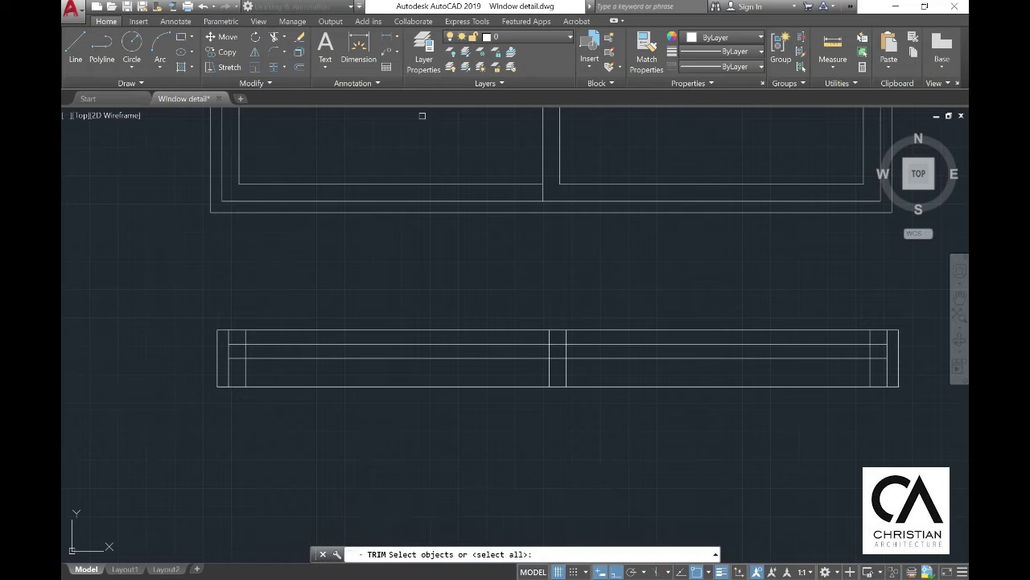
left_click(909, 421)
left_click(160, 244)
key("Return")
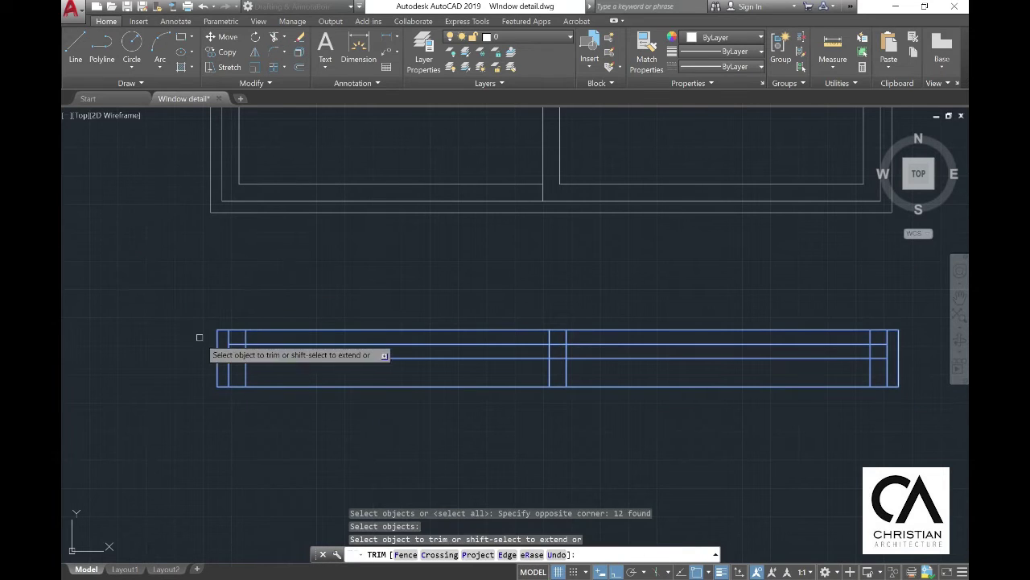
left_click(246, 372)
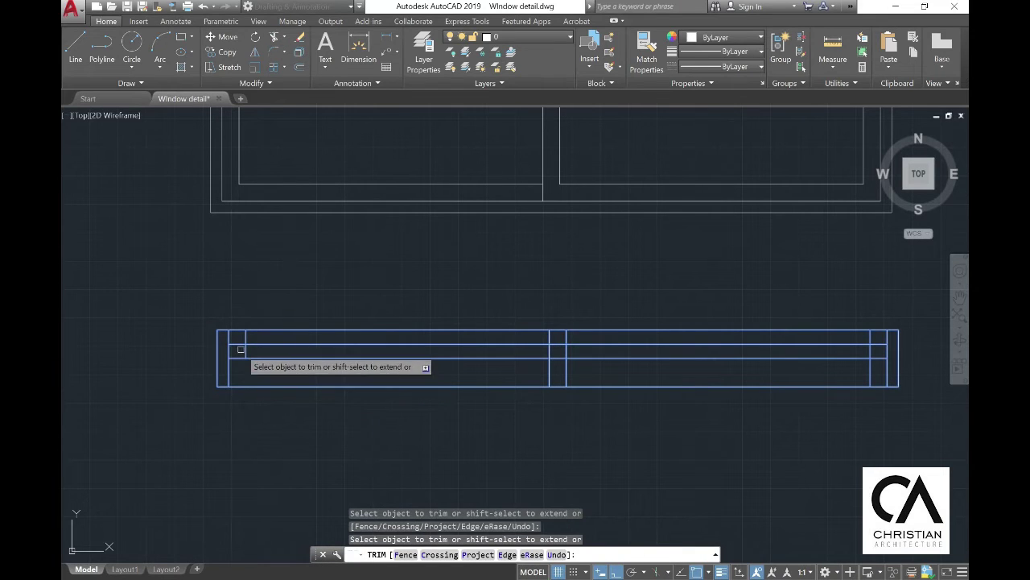
left_click(241, 347)
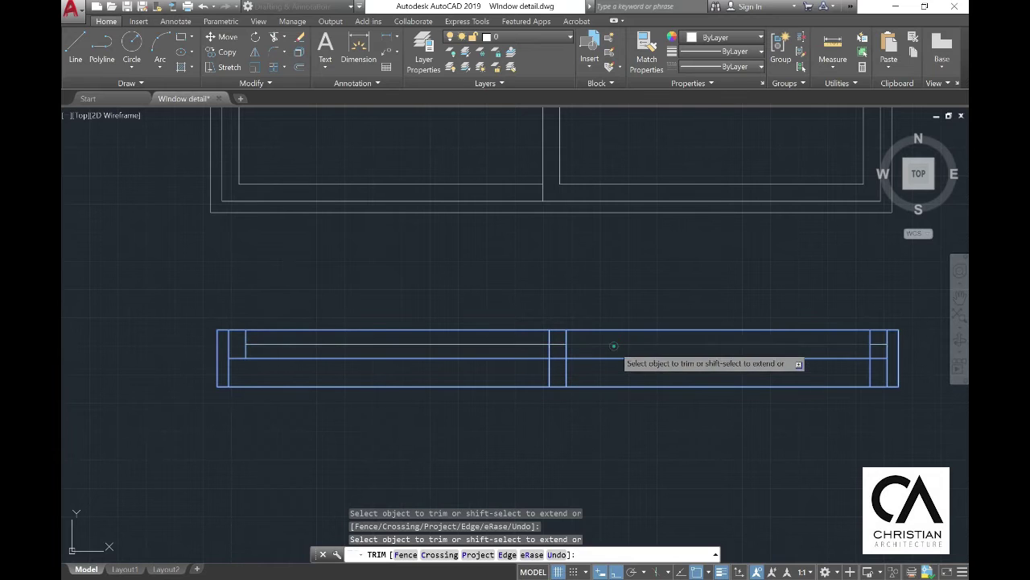
left_click(563, 345)
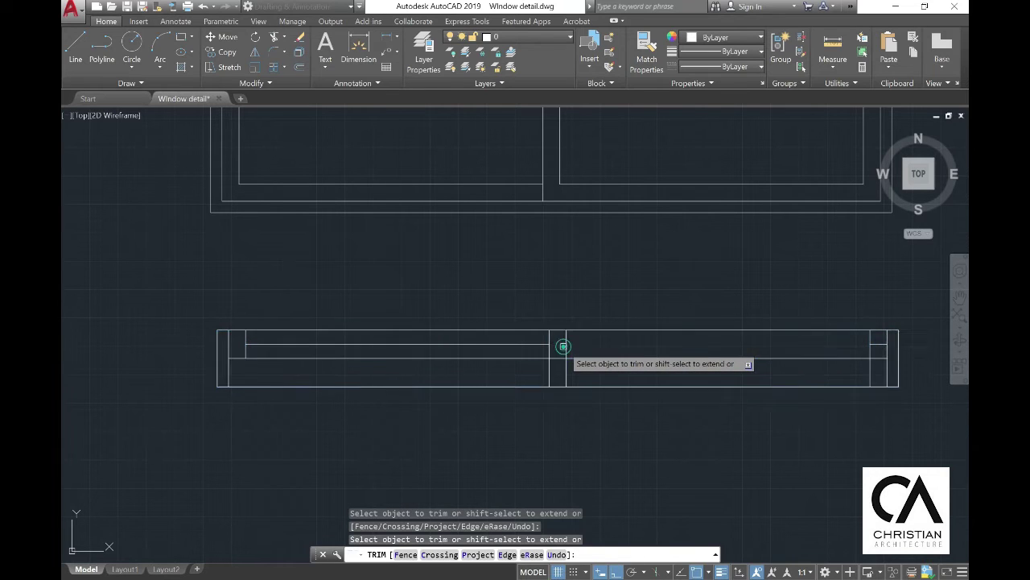
key("Escape")
left_click(878, 343)
key("Delete")
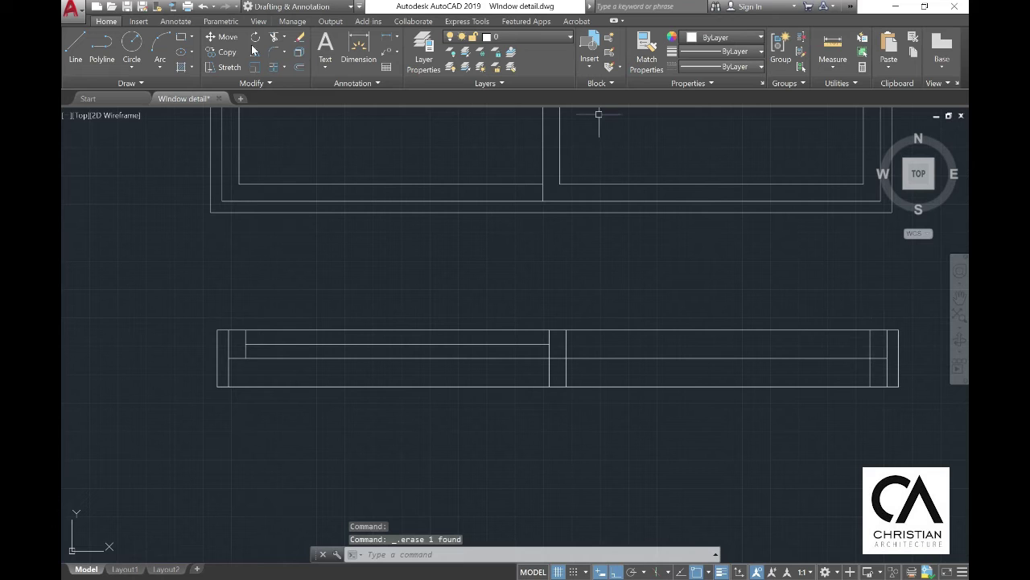
Step: Copy the left pane's glass line into the lower half of the right pane, and delete the extra copy in the upper half
left_click(226, 52)
left_click(538, 345)
key("Return")
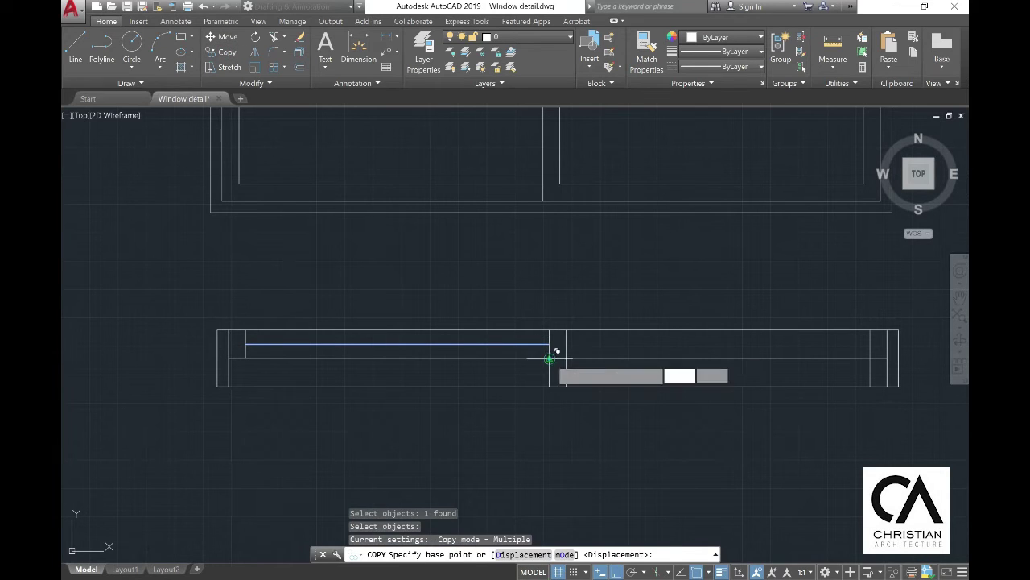
left_click(550, 358)
left_click(879, 382)
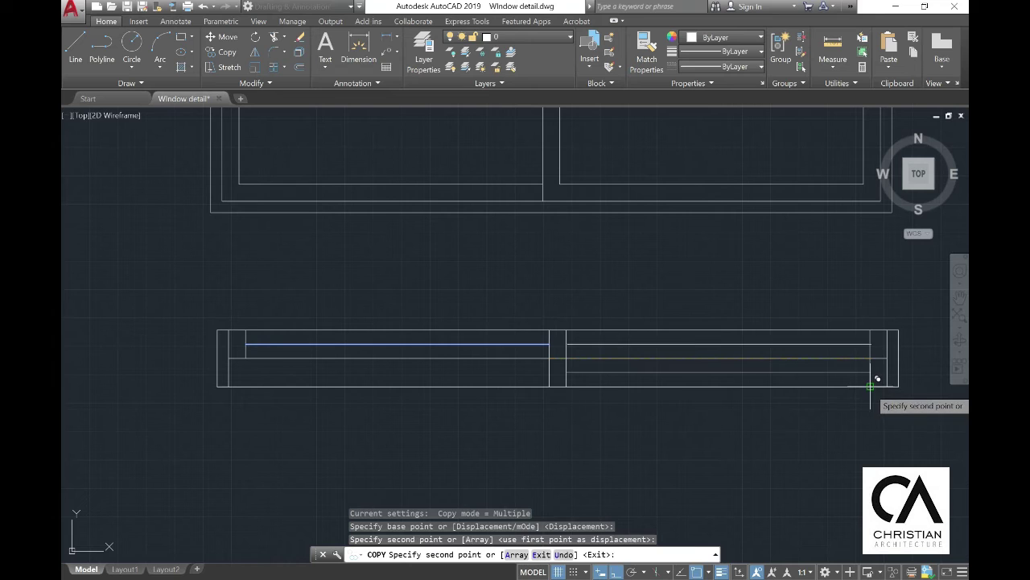
left_click(871, 385)
key("Escape")
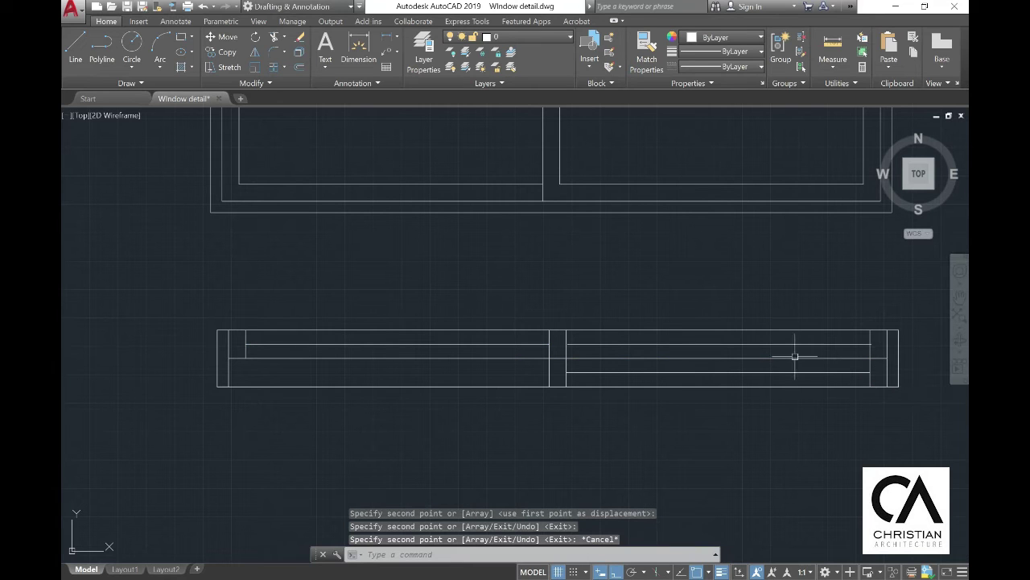
left_click(826, 344)
key("Delete")
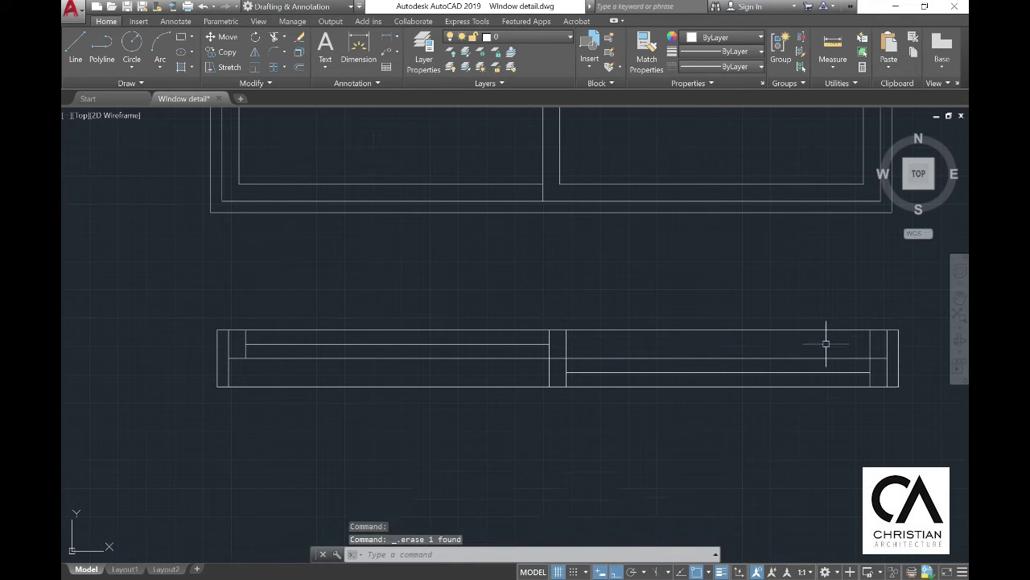
Step: Shorten the right end of the plan's horizontal centerline to the right pane's inner end line
scroll(841, 355, "up", 5)
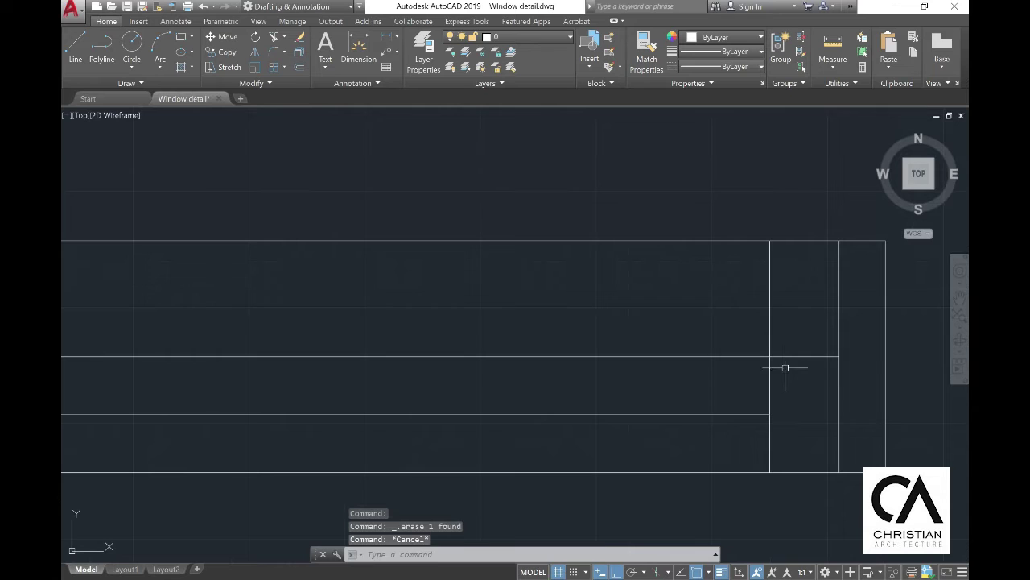
left_click(777, 338)
left_click(838, 355)
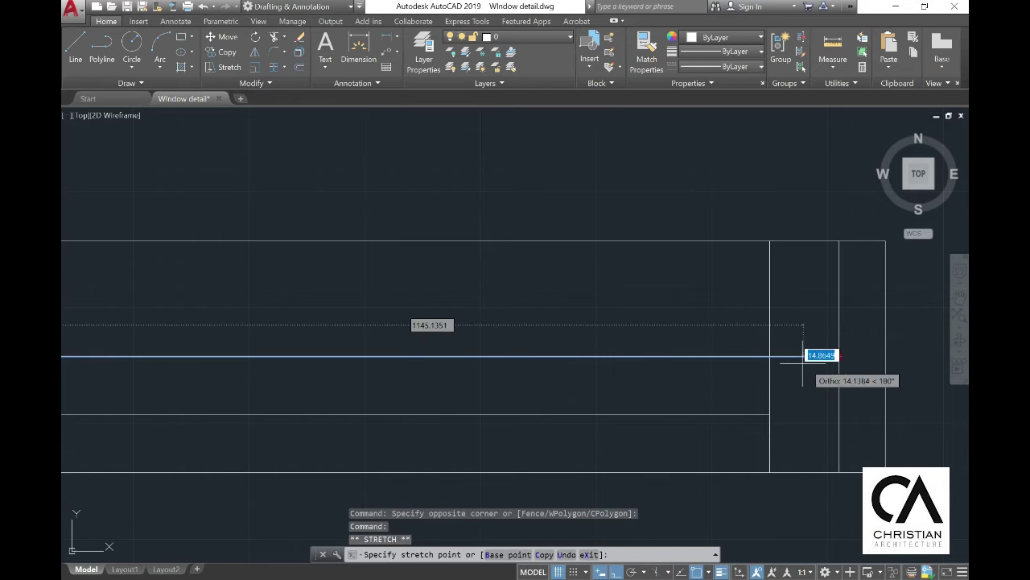
key("Escape")
scroll(859, 358, "down", 4)
scroll(855, 358, "down", 2)
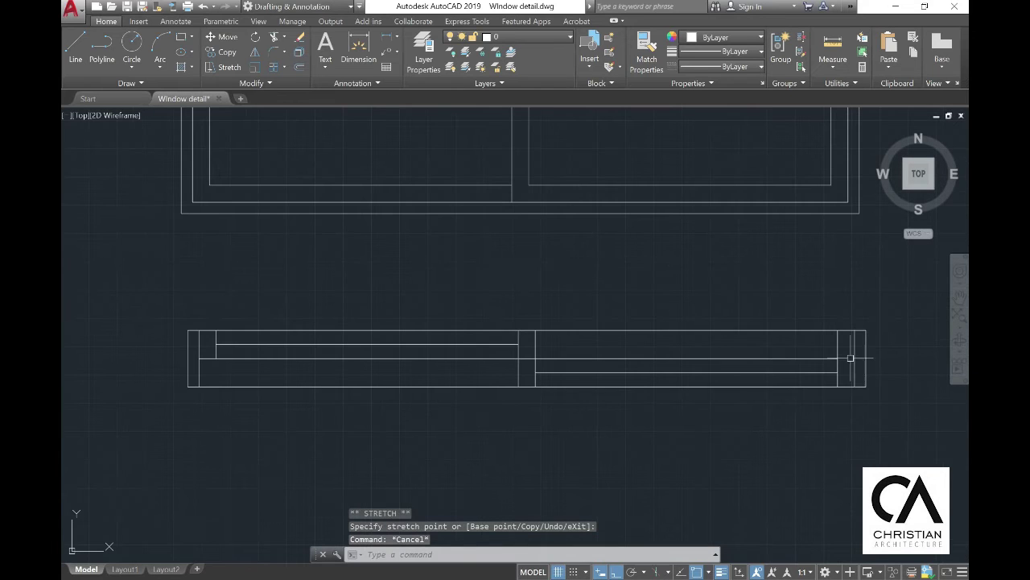
Step: Set the lineweight of both glass lines in the plan view to 0.50 mm
left_click(712, 372)
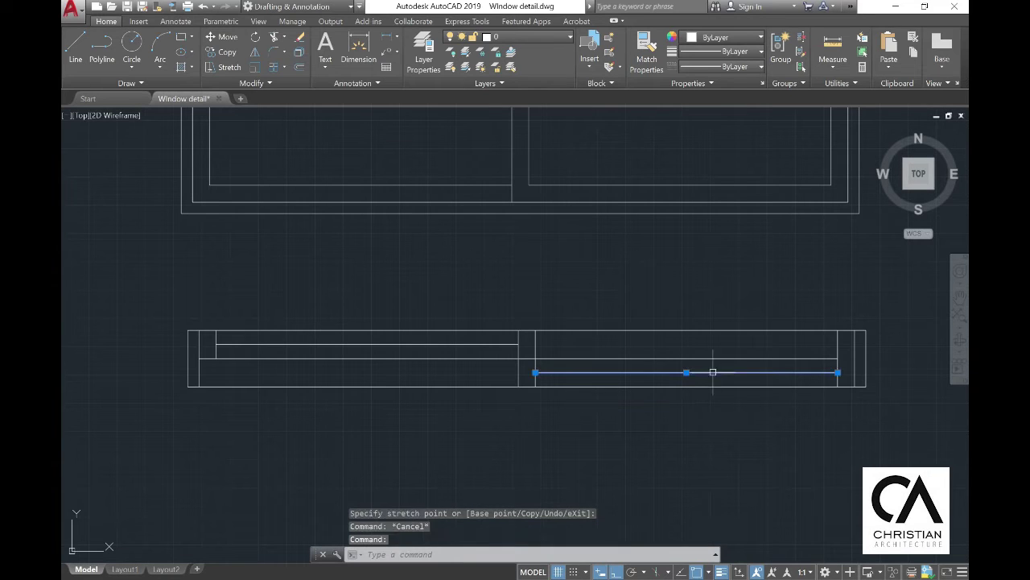
left_click(506, 344)
left_click(717, 52)
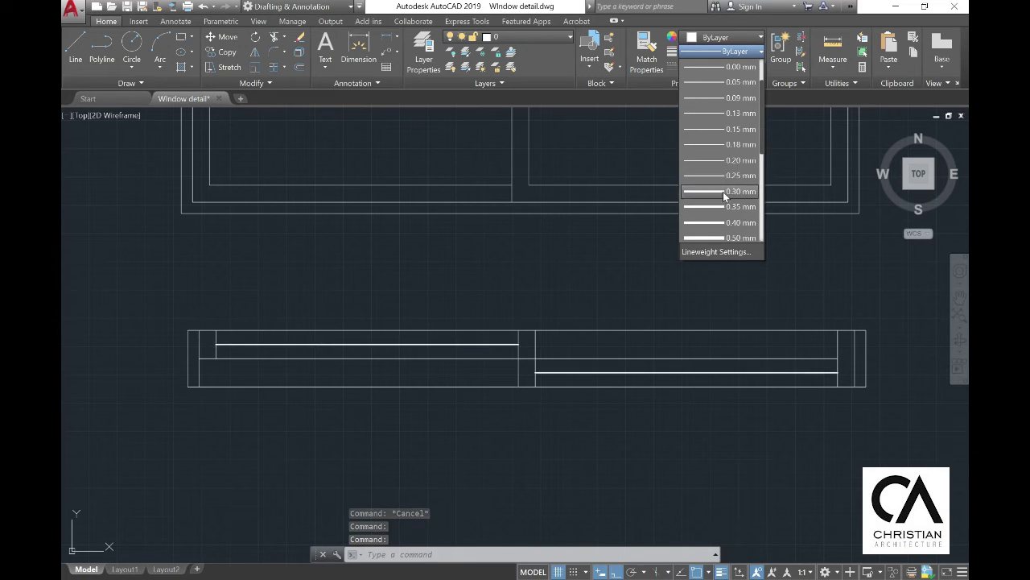
left_click(725, 236)
key("Escape")
key("Escape")
Step: Dimension the overall width of the window elevation above its outer frame
scroll(536, 306, "down", 6)
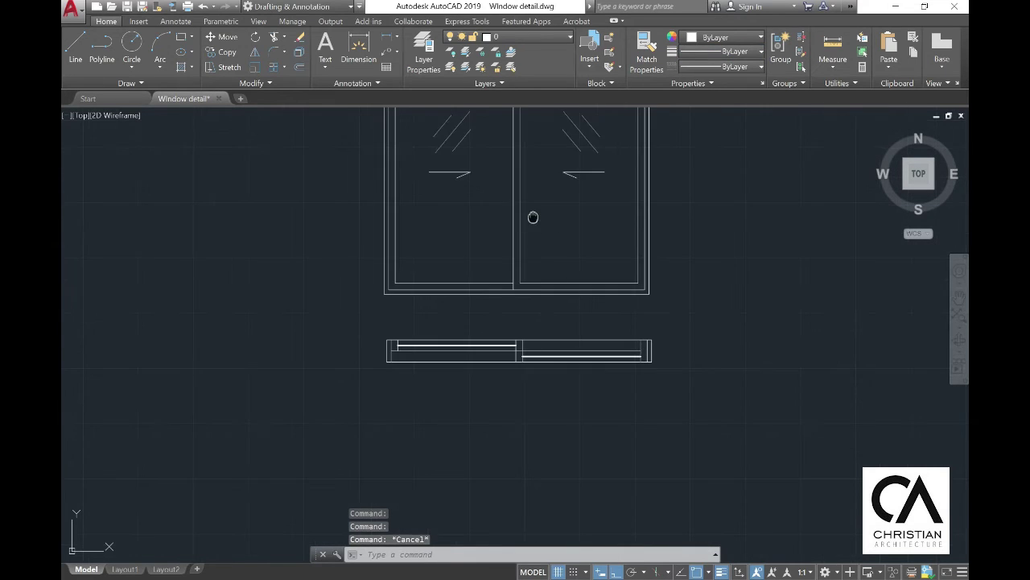
middle_click_drag(543, 254, 541, 276)
scroll(529, 230, "up", 2)
middle_click_drag(534, 237, 529, 275)
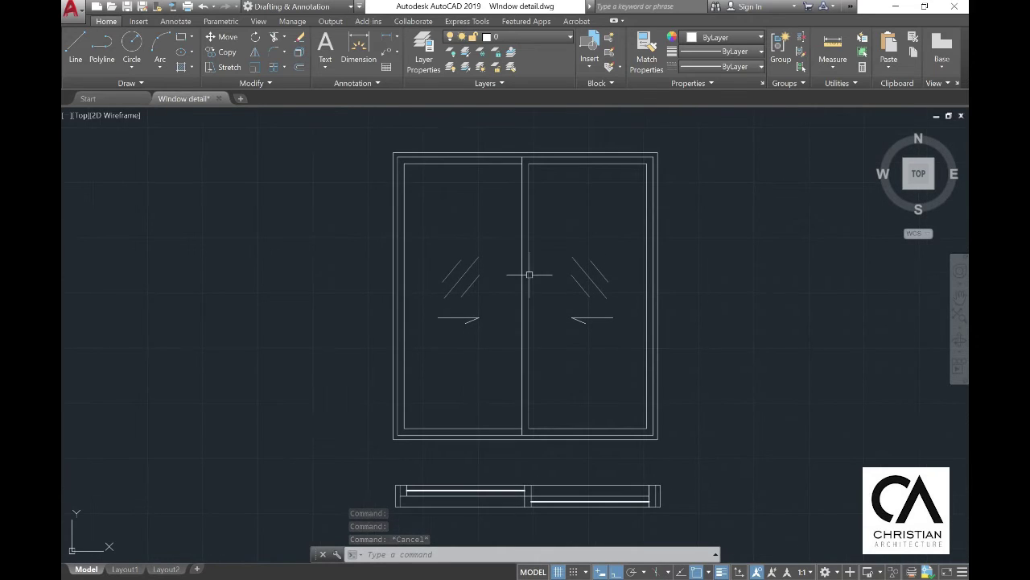
left_click(360, 53)
left_click(393, 153)
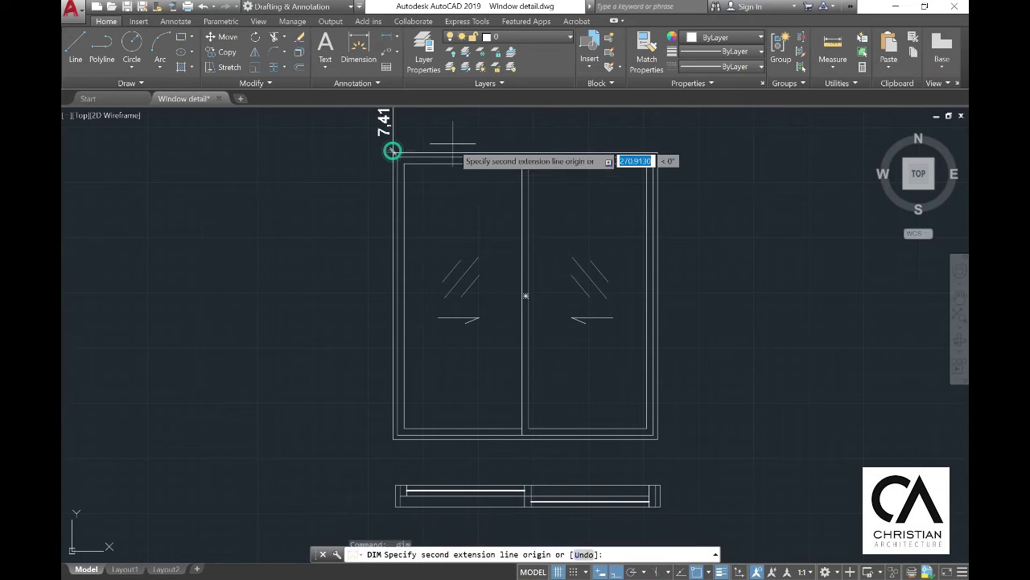
left_click(657, 153)
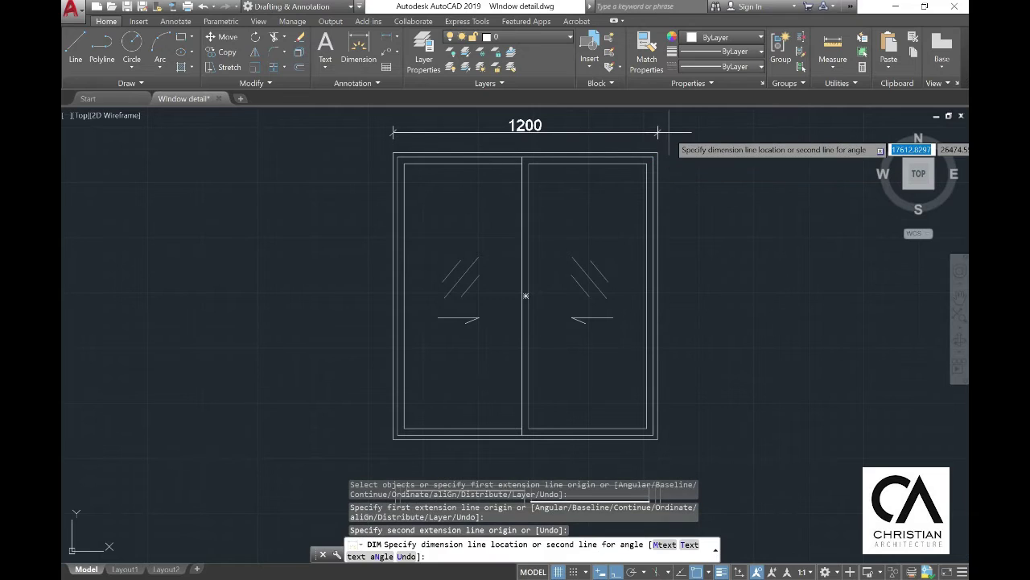
left_click(670, 131)
Step: Dimension the overall height of the window elevation along the left side of its outer frame
left_click(393, 153)
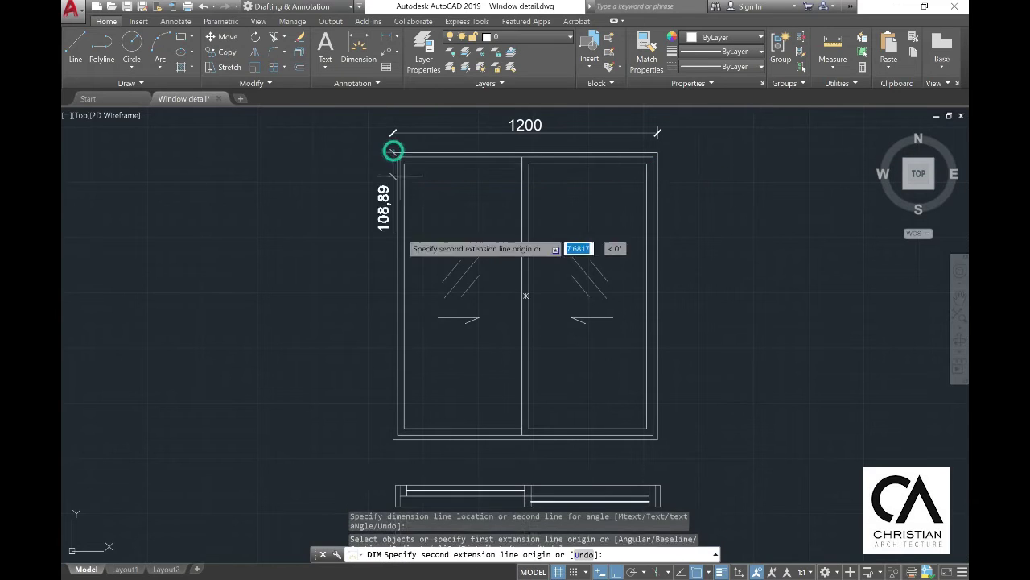
left_click(394, 439)
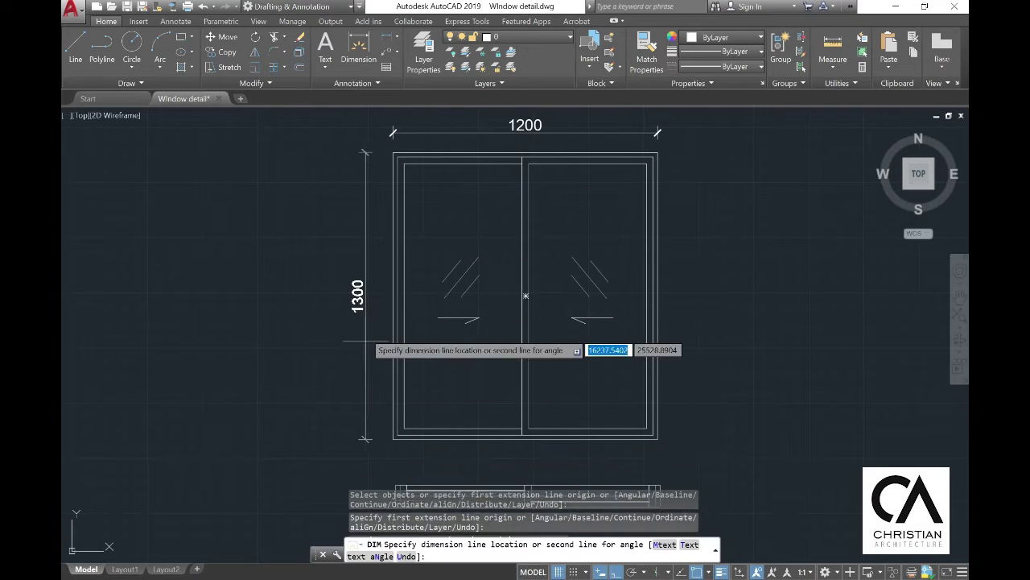
left_click(368, 298)
Step: Dimension the plan view's depth at its left end, aligning the dimension line with the elevation's height dimension
middle_click_drag(538, 433, 558, 333)
scroll(409, 397, "up", 4)
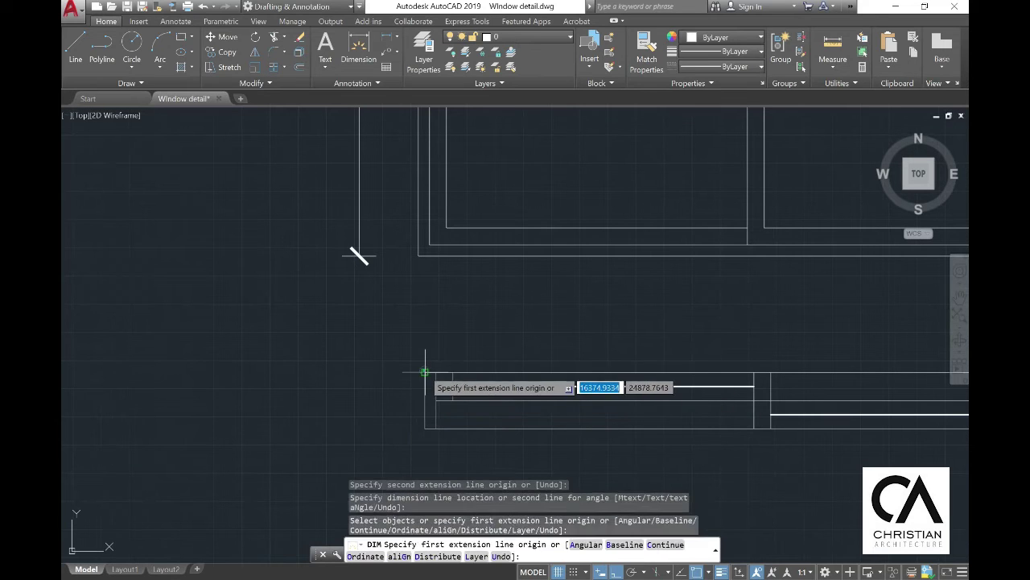
left_click(425, 372)
left_click(425, 428)
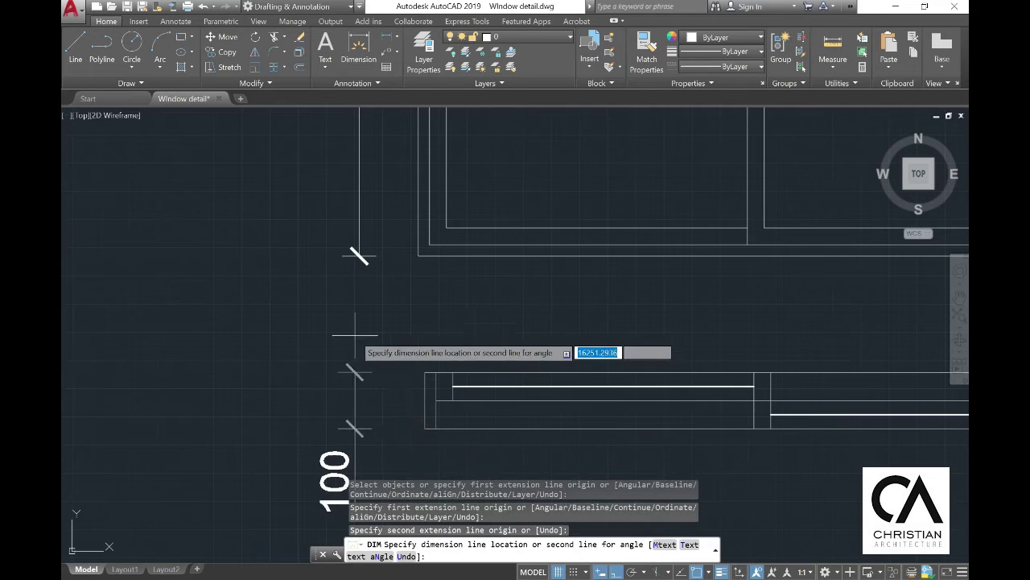
left_click(360, 258)
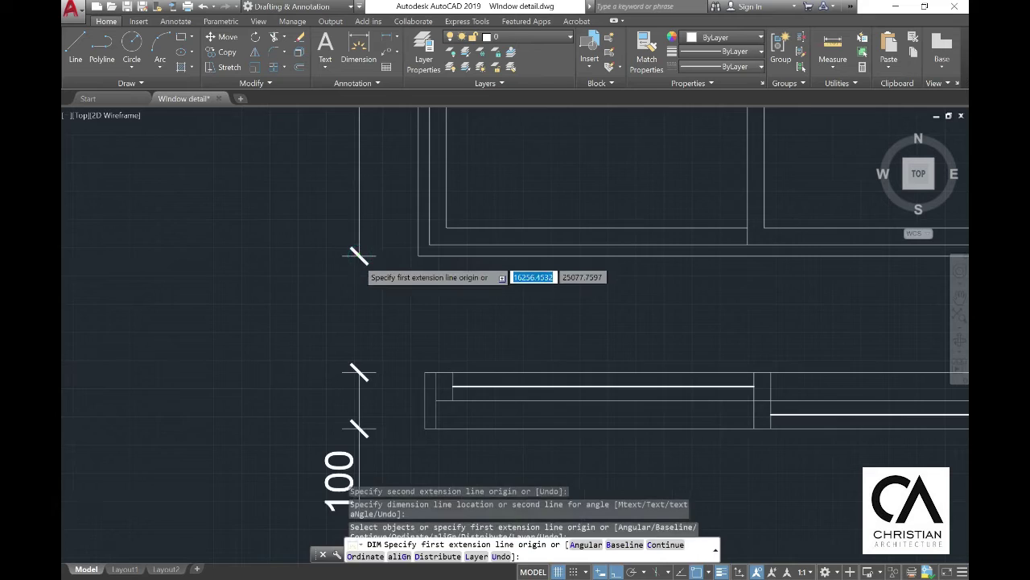
key("Escape")
scroll(359, 258, "down", 2)
scroll(596, 332, "down", 2)
middle_click_drag(533, 258, 518, 391)
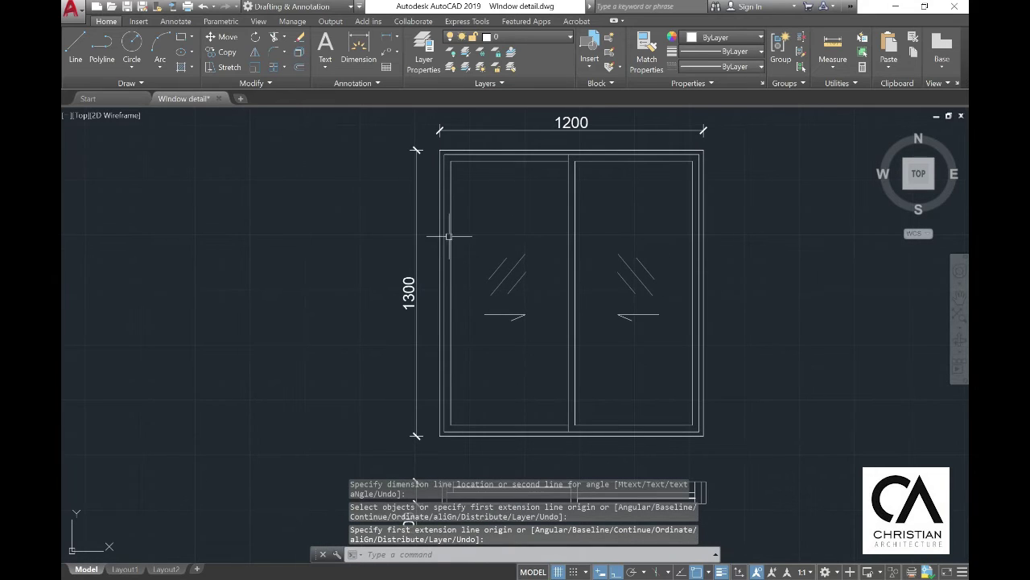
Step: Add the multiline text title "SLIDING" above the window elevation's width dimension
left_click(230, 52)
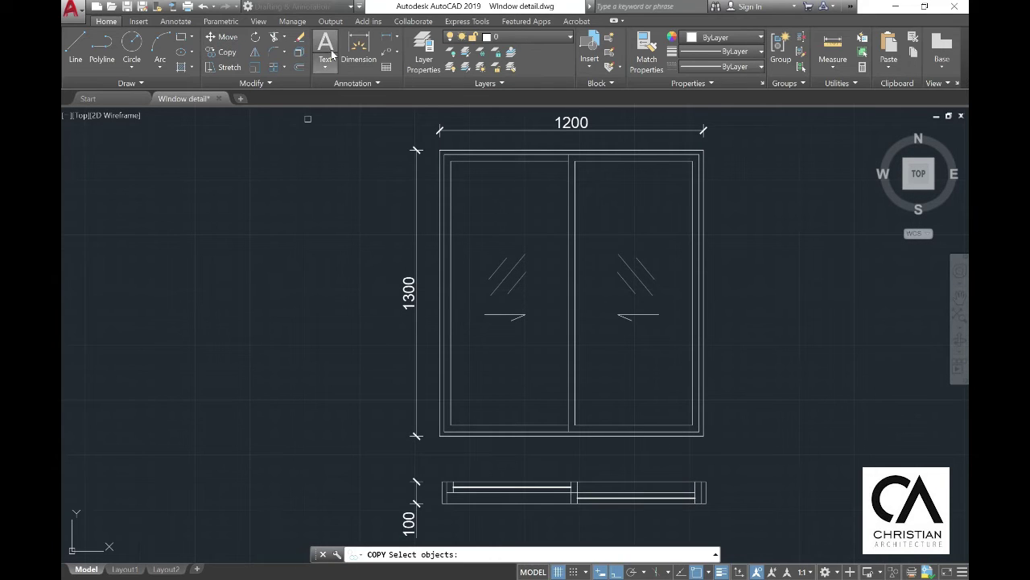
scroll(519, 302, "down", 4)
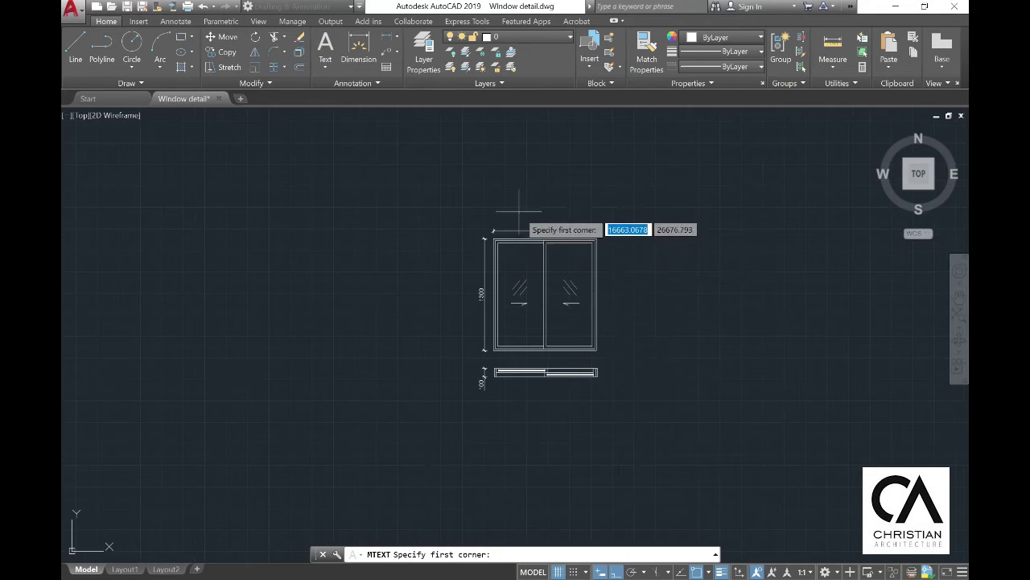
scroll(524, 215, "up", 4)
left_click(478, 142)
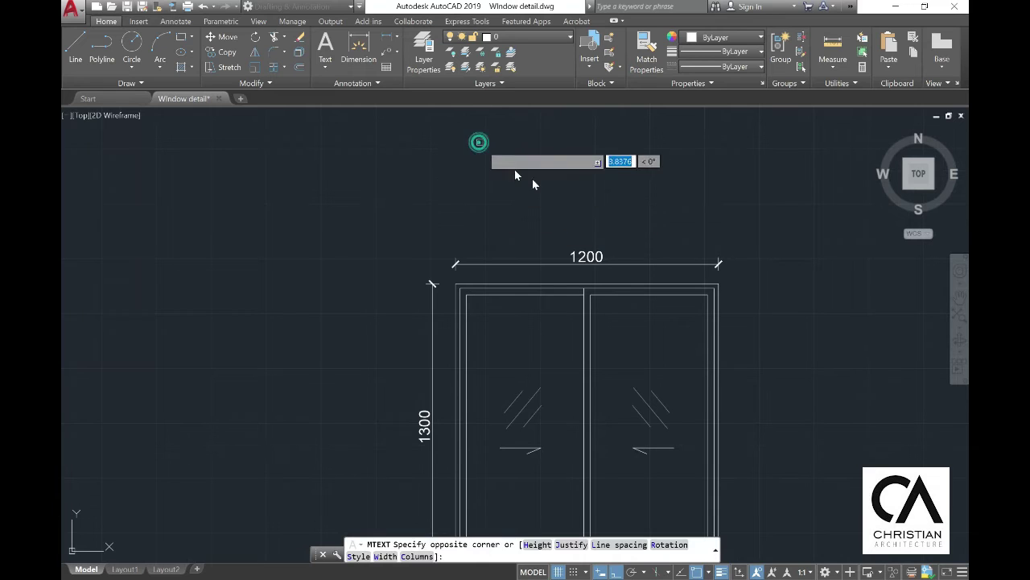
left_click(613, 213)
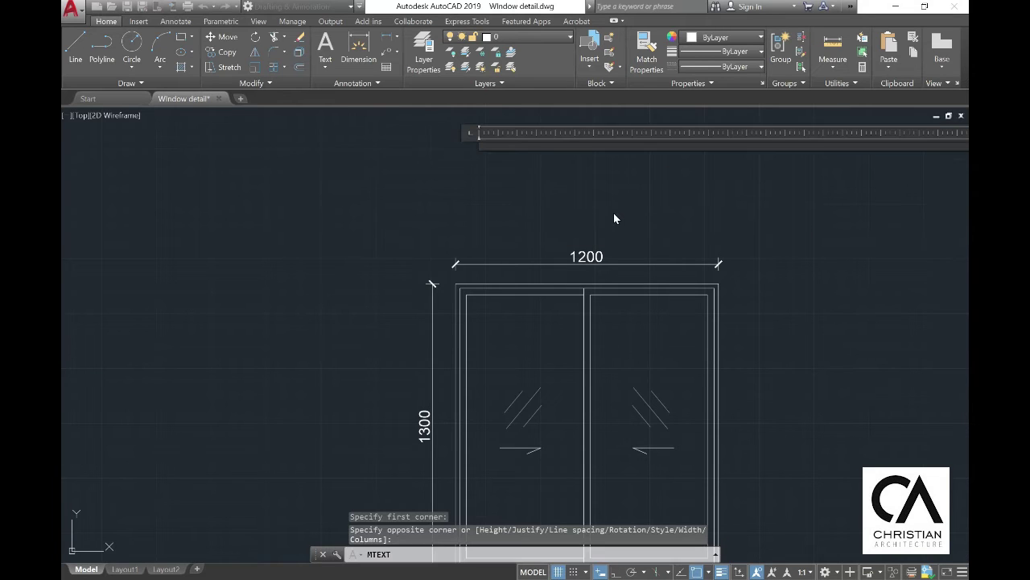
type("SU")
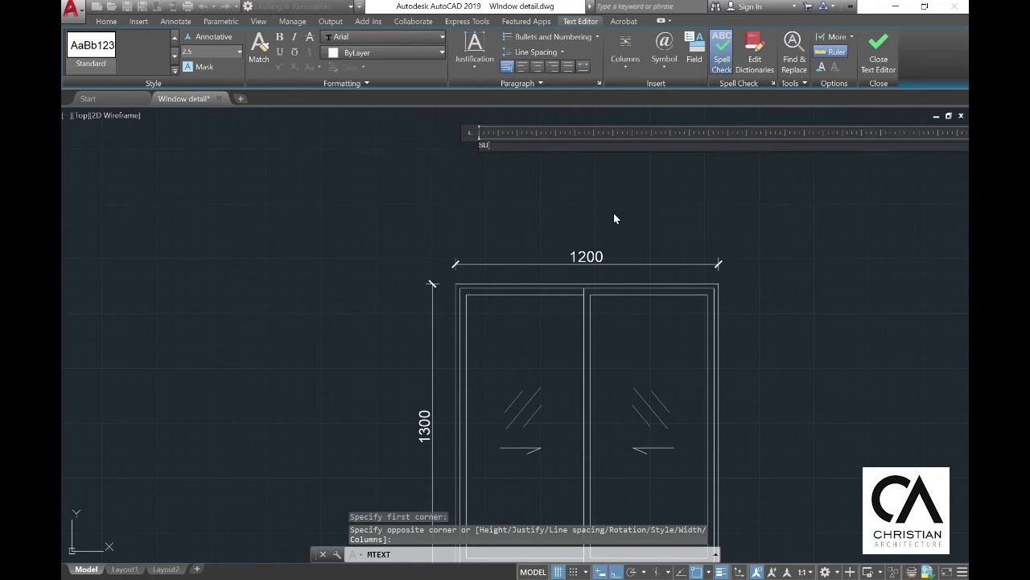
type("IDING")
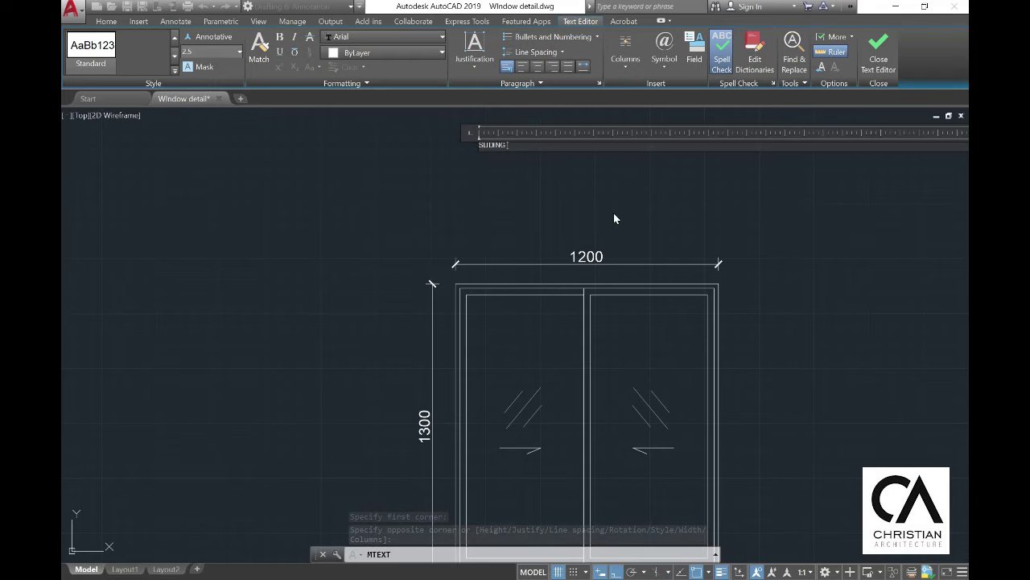
left_click(538, 186)
Step: Set the text height of the SLIDING title to 100
left_click(478, 154)
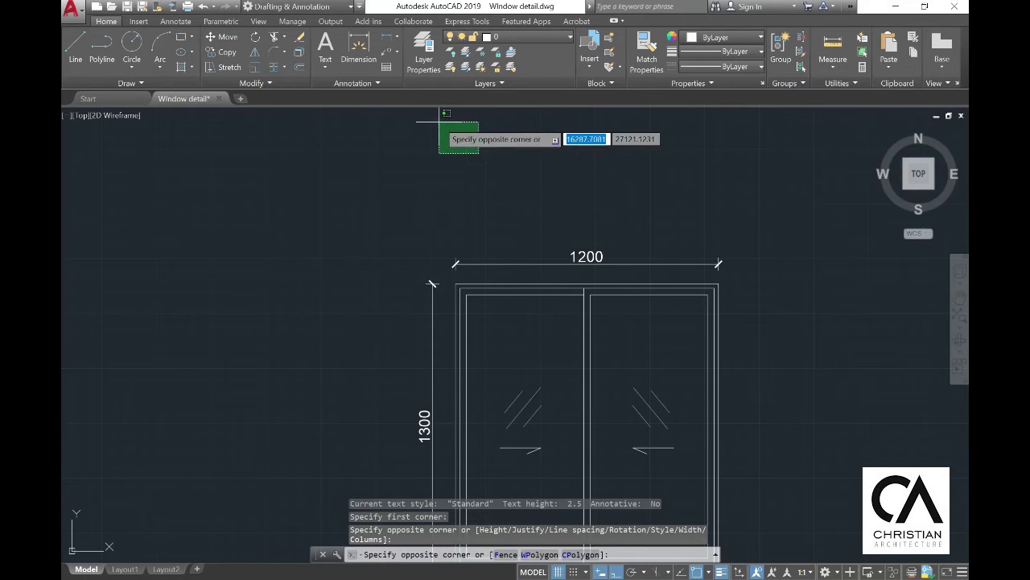
left_click(445, 115)
left_click(506, 152)
left_click(450, 119)
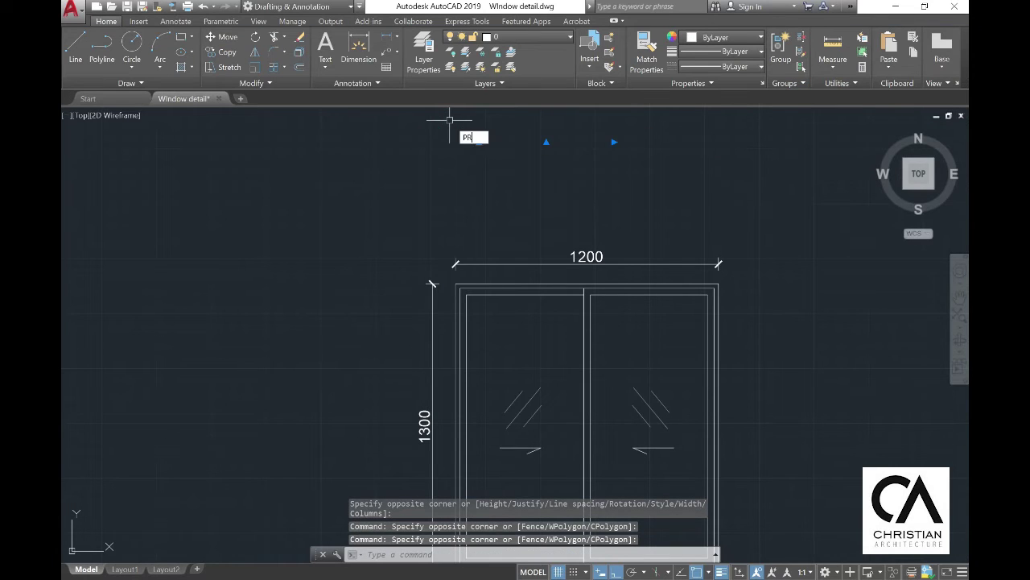
type("PR")
key("Return")
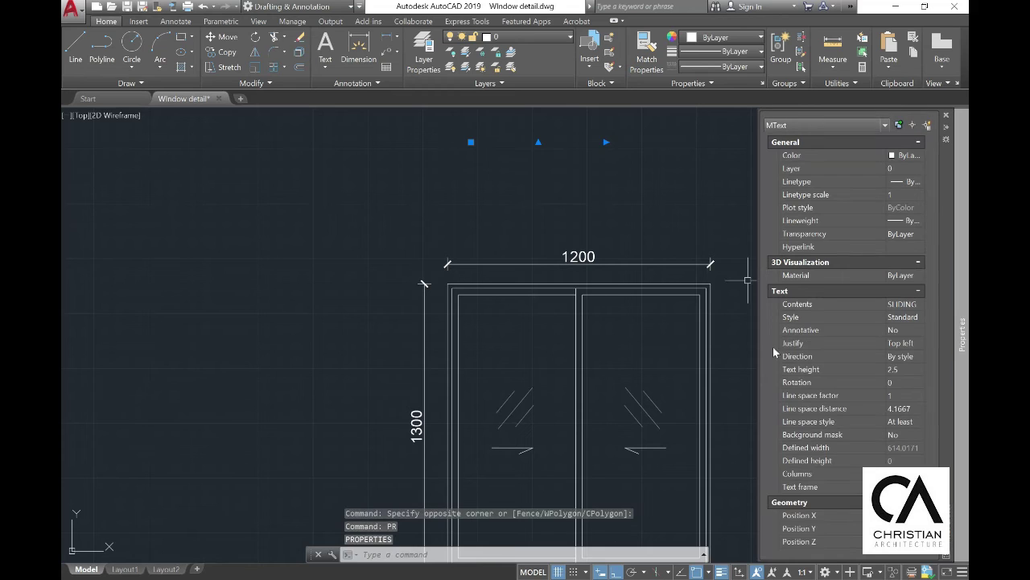
left_click(897, 369)
type("100")
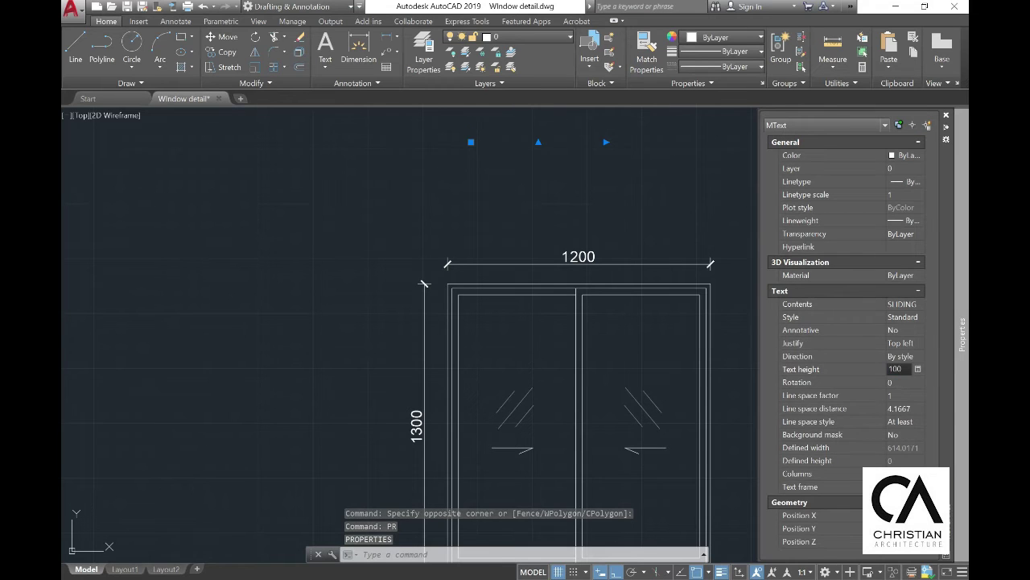
key("Return")
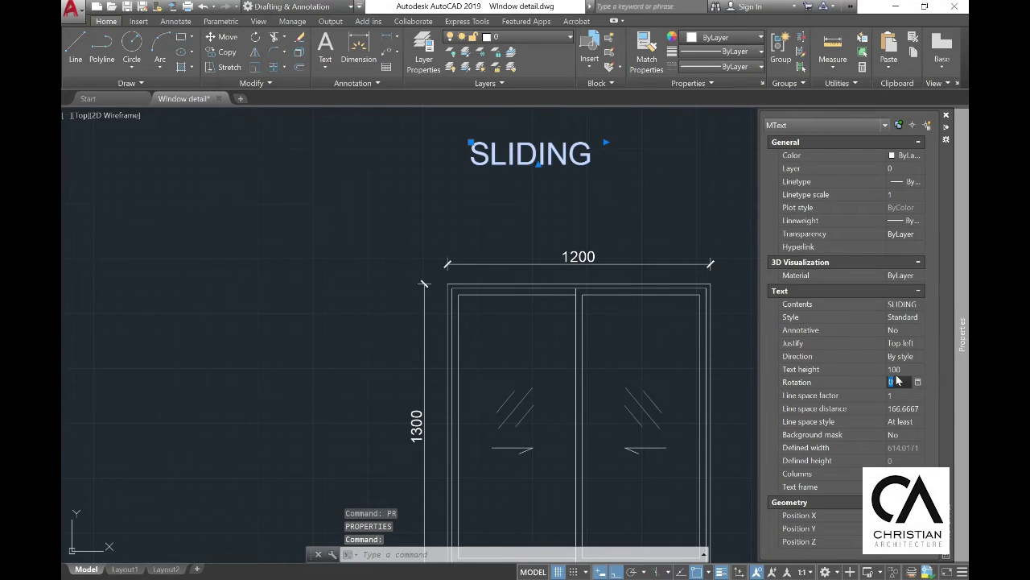
key("ctrl+1")
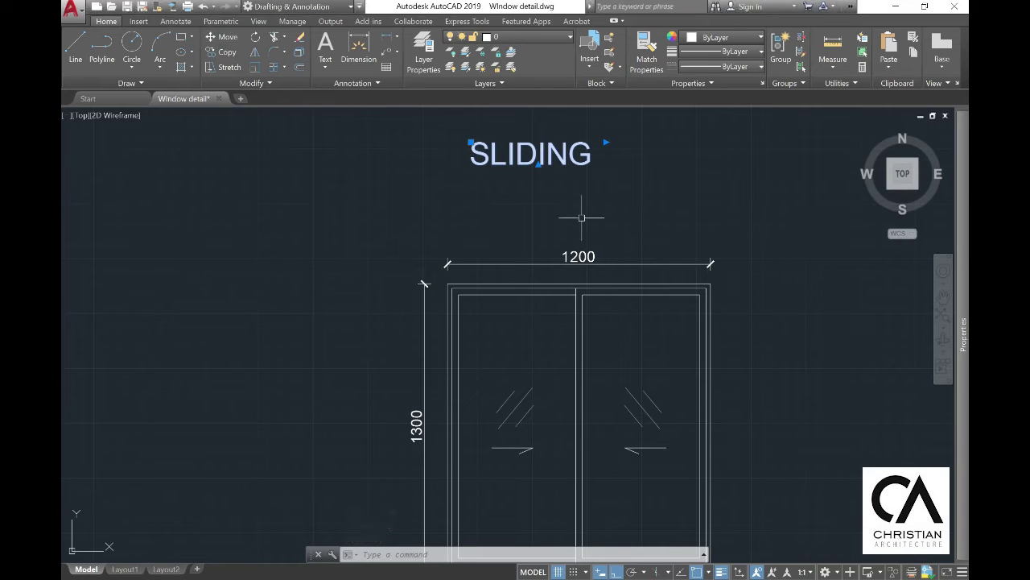
Step: Move the SLIDING title horizontally to centre it over the window elevation
left_click(228, 37)
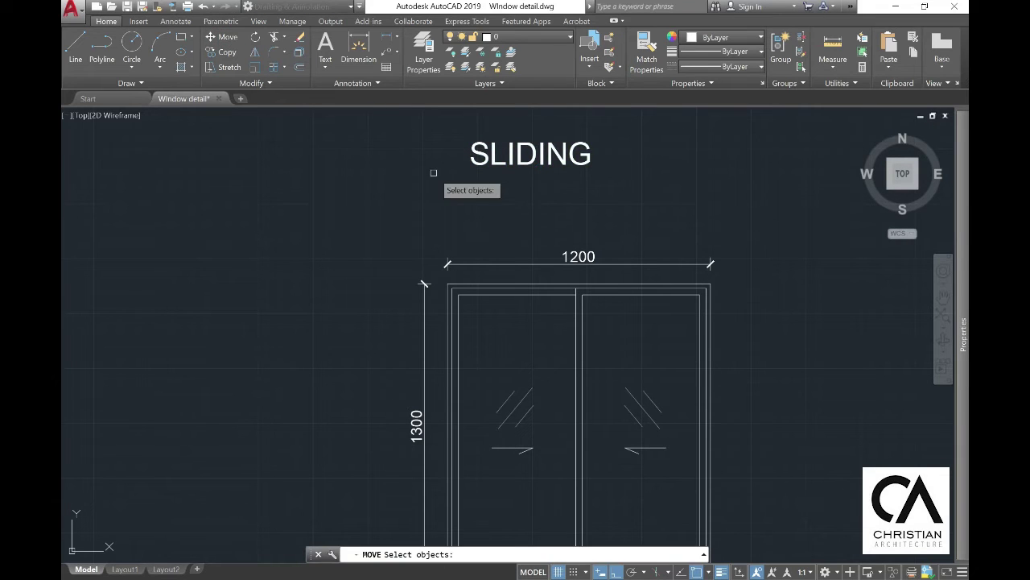
left_click(518, 173)
key("Return")
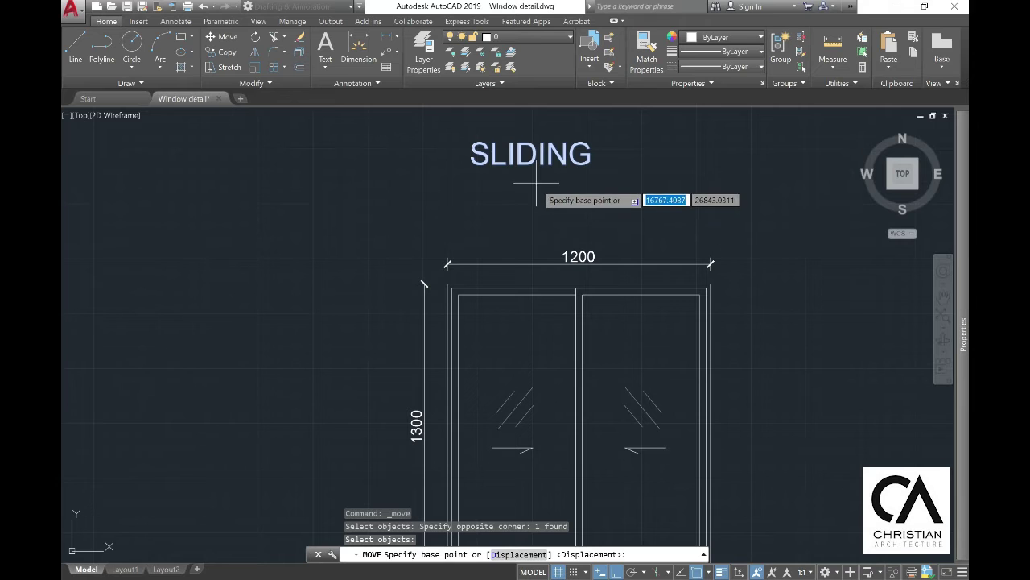
left_click(529, 179)
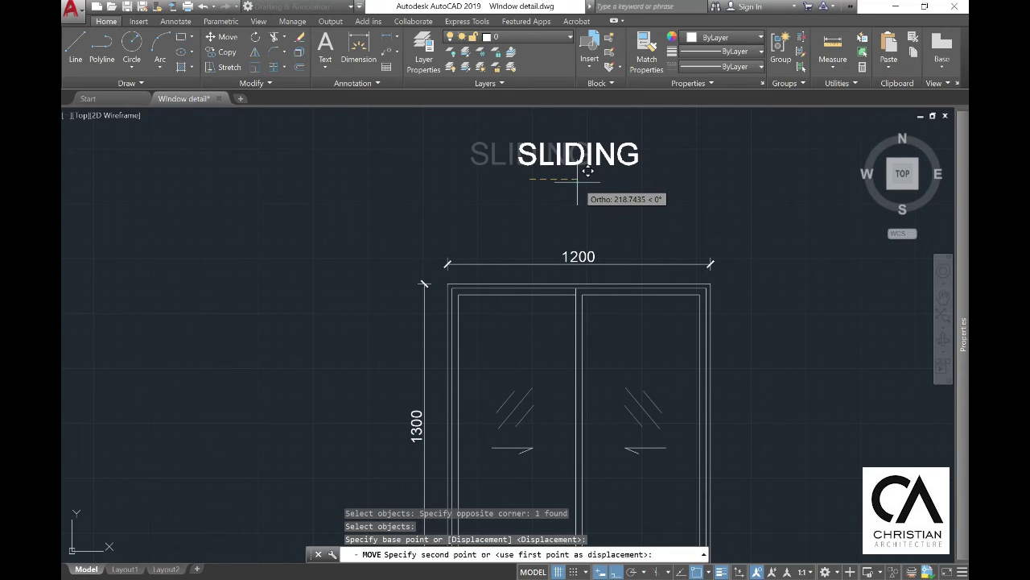
key("Escape")
scroll(588, 184, "down", 3)
middle_click_drag(512, 236, 509, 237)
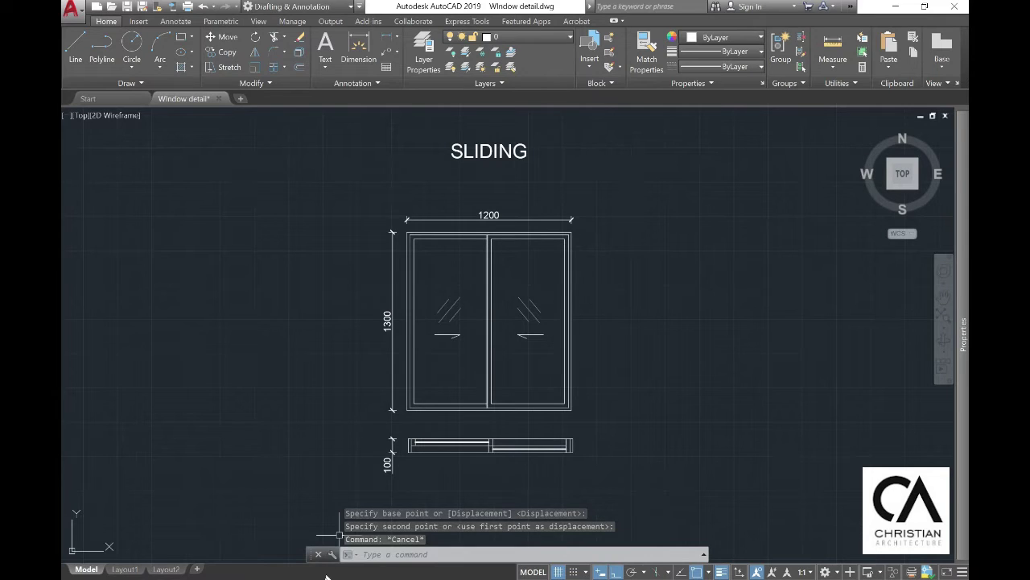
Step: Copy the SLIDING title horizontally into the empty area right of the window and change the copy's text to "CASEMENT"
middle_click_drag(666, 180, 693, 186)
mouse_move(734, 282)
middle_mouse_down()
mouse_move(568, 276)
mouse_move(432, 286)
middle_mouse_up()
left_click(221, 54)
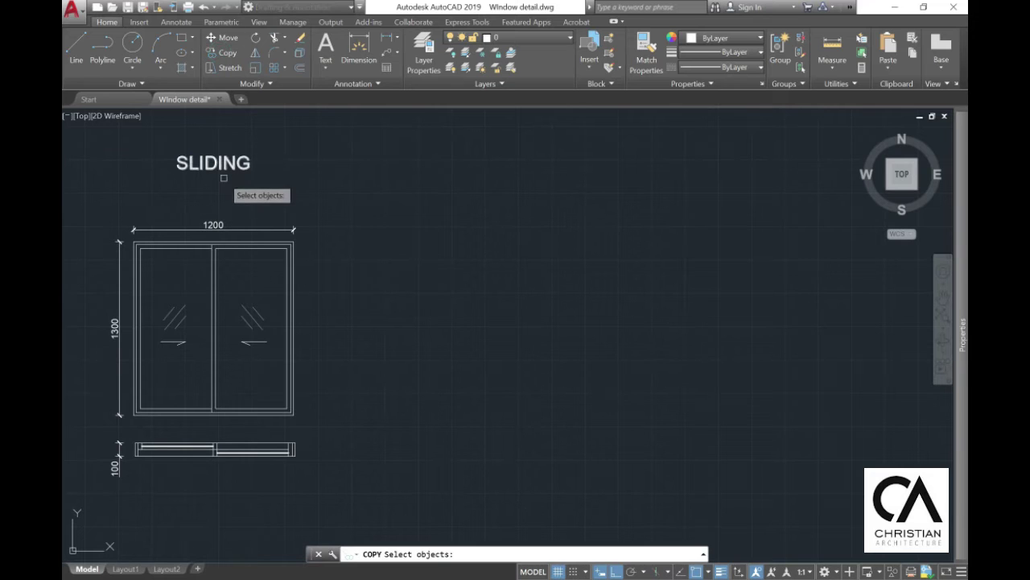
left_click(224, 168)
key("Return")
left_click(215, 131)
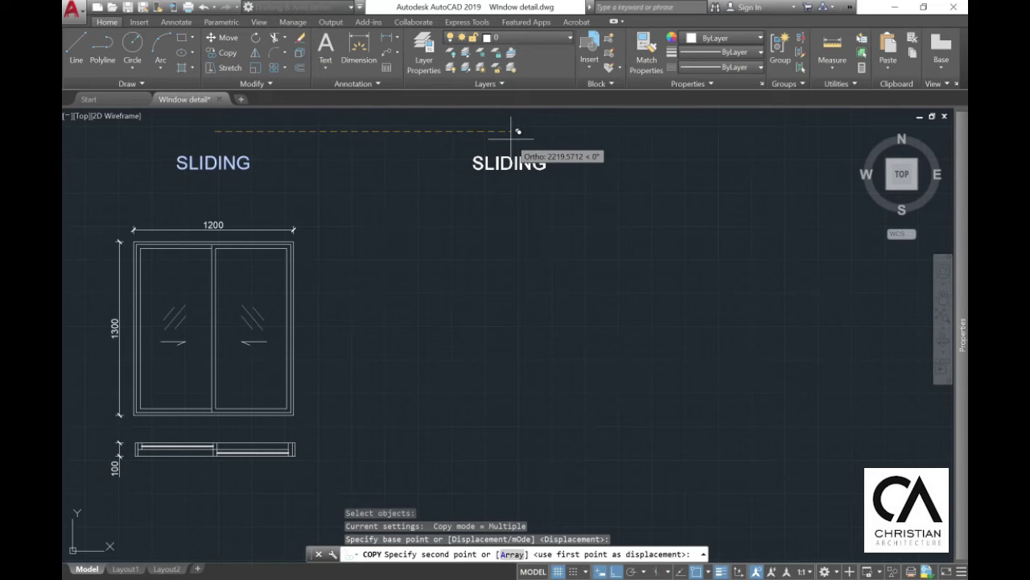
left_click(521, 132)
key("Escape")
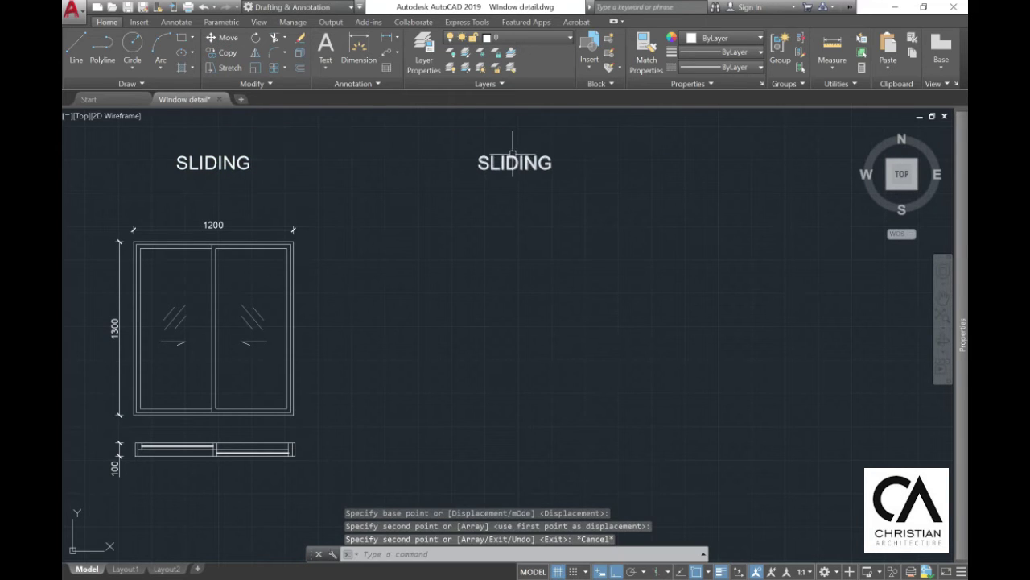
double_click(514, 162)
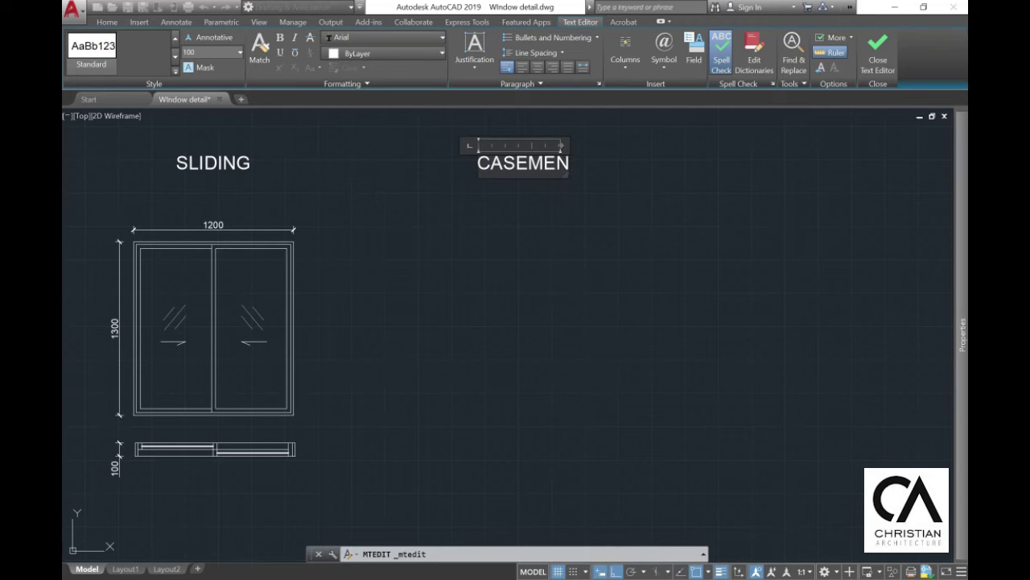
left_click(510, 198)
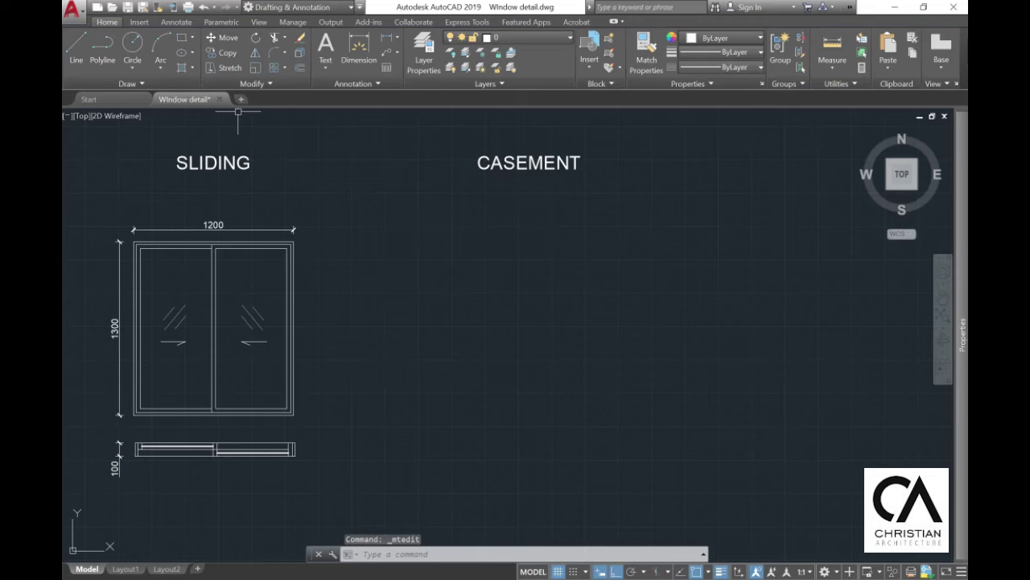
Step: Draw a 1200 by 1300 mm rectangle for the casement window's outer frame, starting from a point below the CASEMENT title
left_click(225, 52)
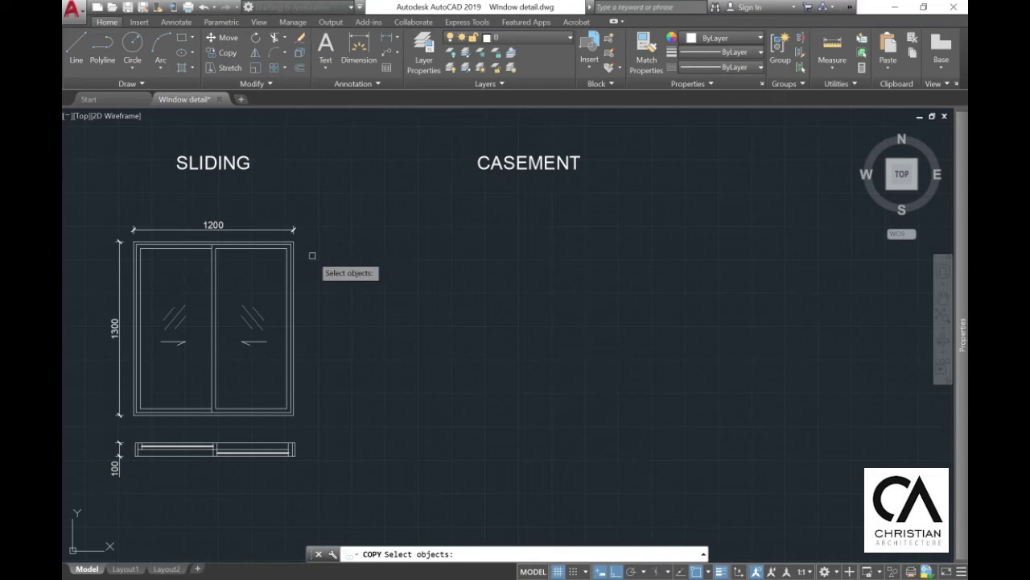
key("Escape")
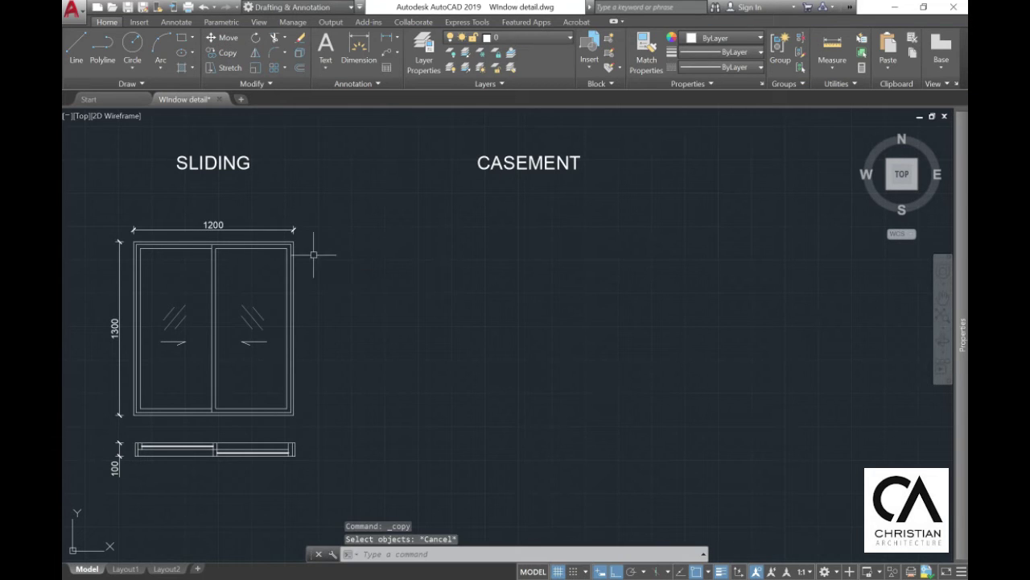
left_click(180, 37)
left_click(457, 237)
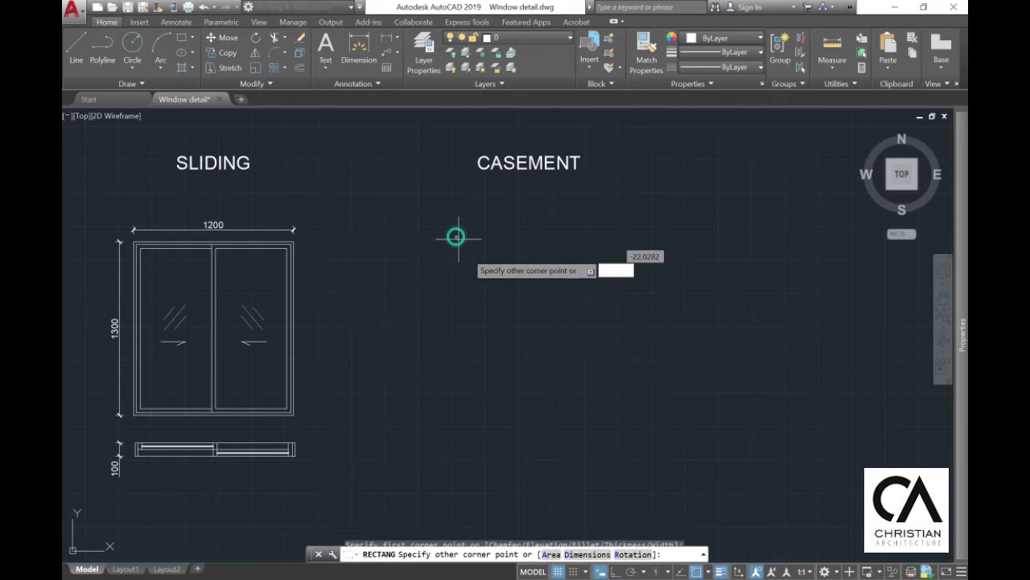
type("1200")
key("Tab")
type("1")
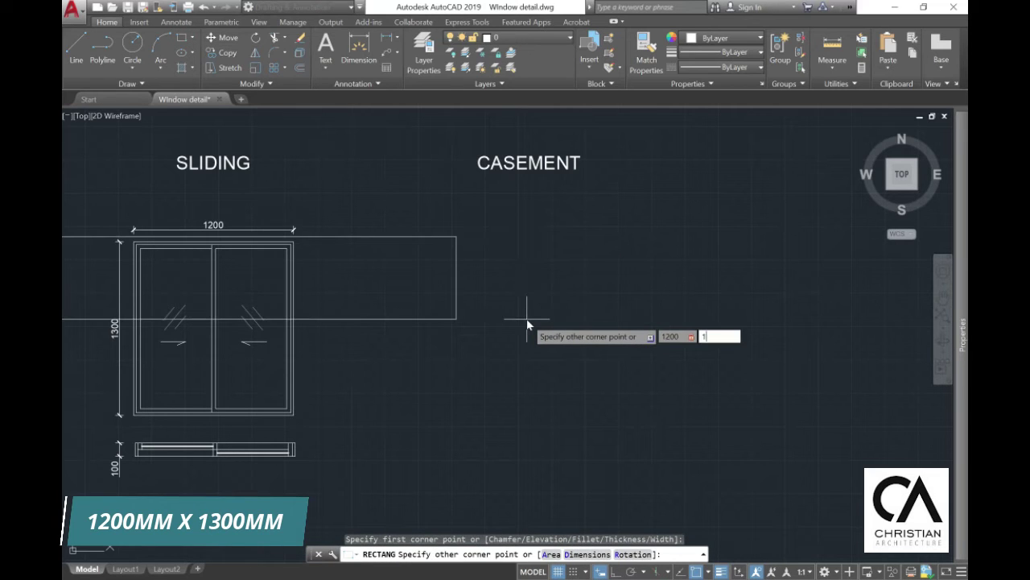
type("300")
key("Return")
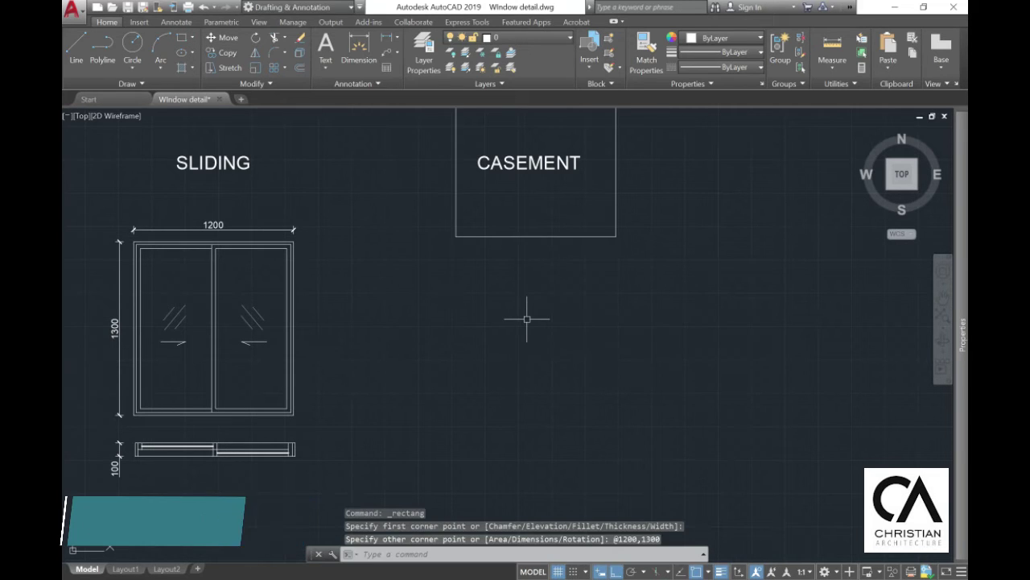
Step: Move the new rectangle straight down so it sits below the CASEMENT title, roughly level with the sliding window elevation
type("m")
key("Return")
left_click(556, 334)
left_click(395, 202)
key("Return")
left_click(413, 170)
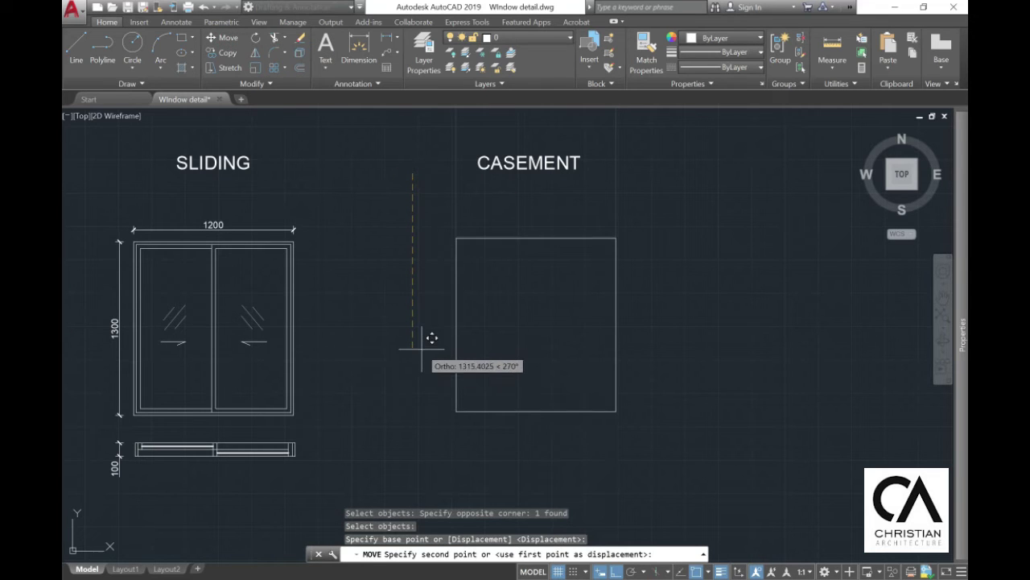
key("Escape")
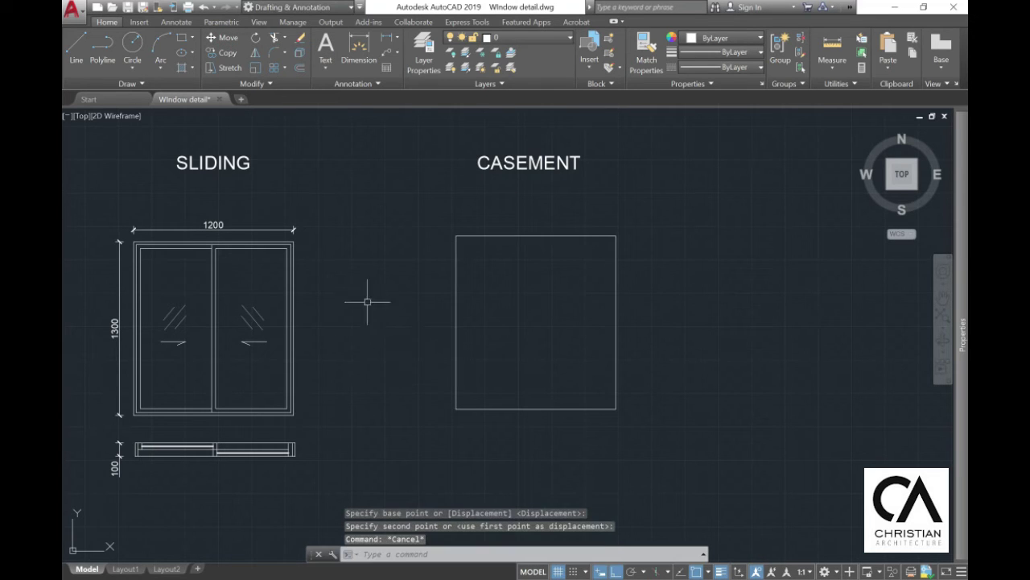
Step: Offset the casement window's outer rectangle inward by 20 mm
left_click(299, 73)
type("20")
key("Return")
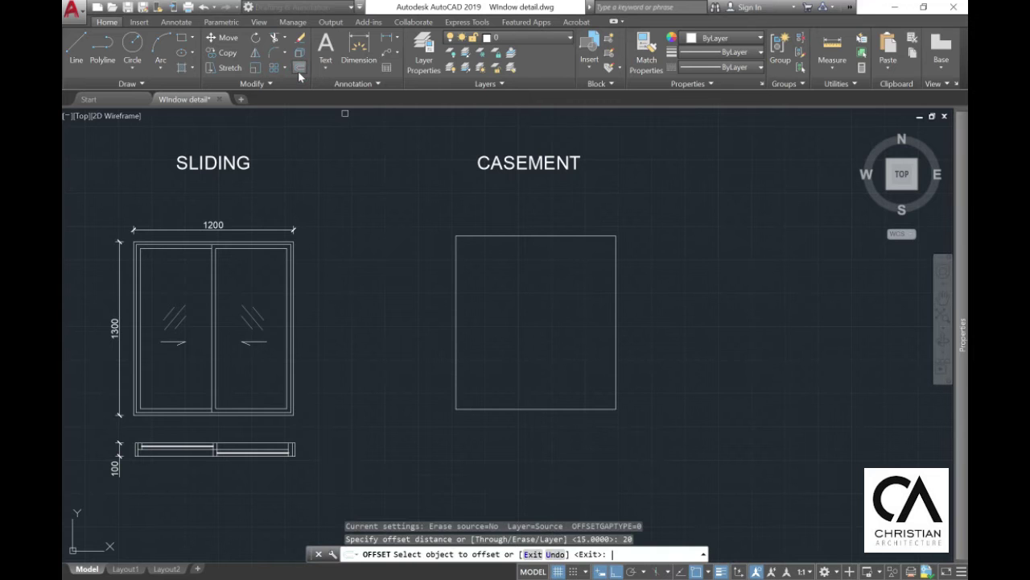
left_click(499, 236)
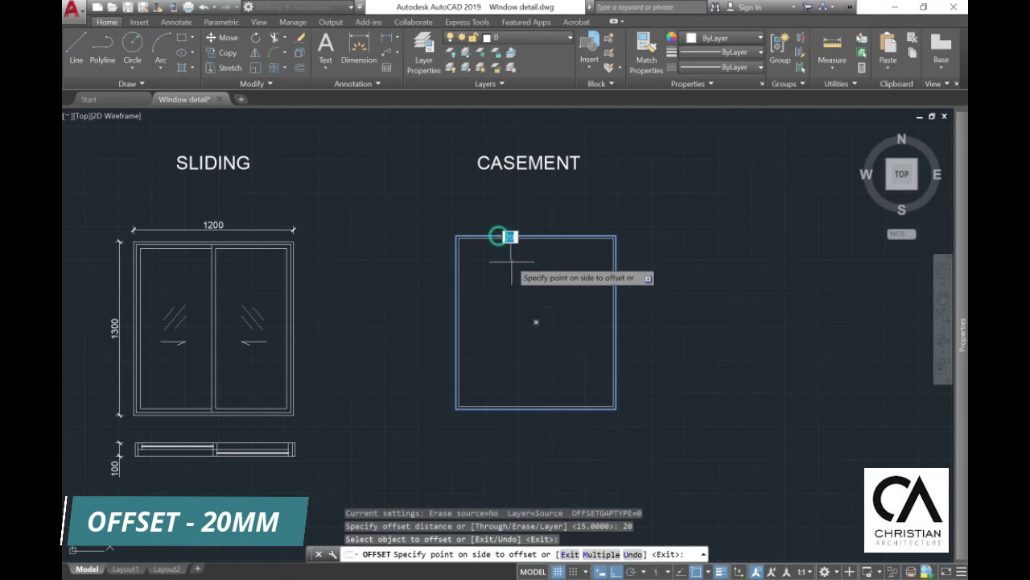
left_click(509, 259)
Step: Offset the casement window's inner rectangle inward by a further 30 mm
left_click(300, 73)
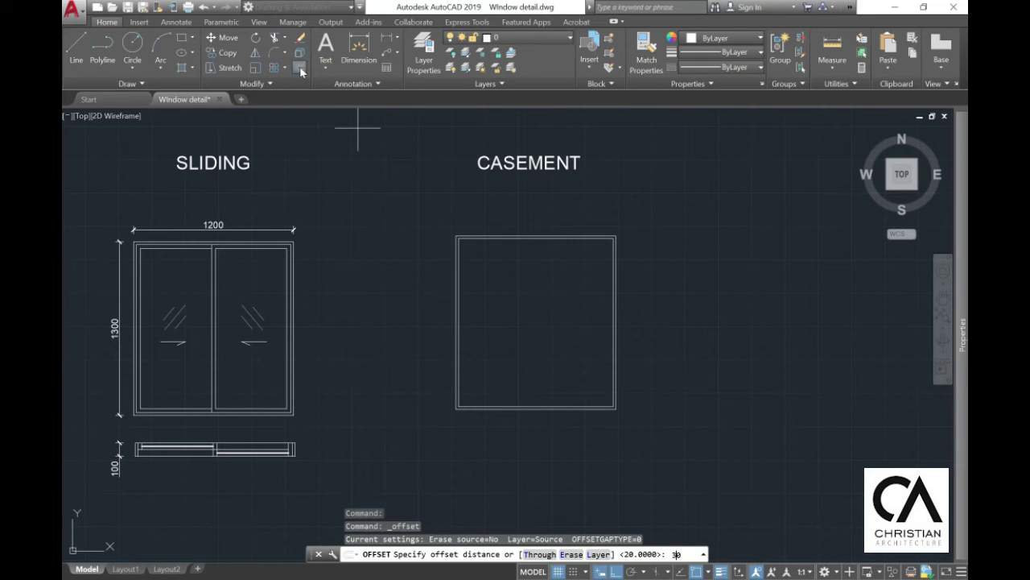
key("Return")
scroll(576, 268, "up", 2)
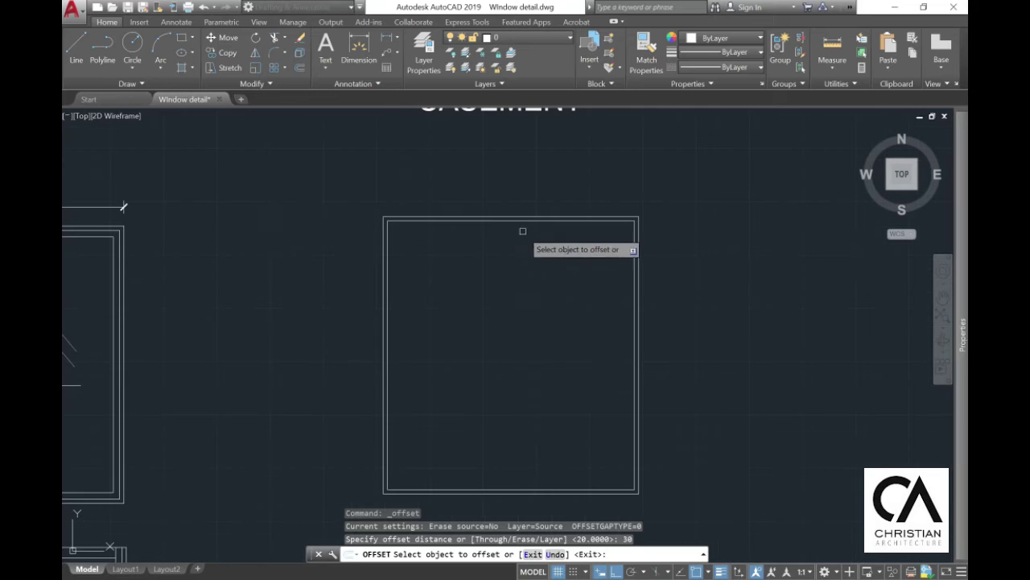
left_click(475, 221)
left_click(481, 248)
Step: Draw a vertical centre line in the casement window between the top and bottom edges of its middle rectangle
scroll(524, 251, "up", 1)
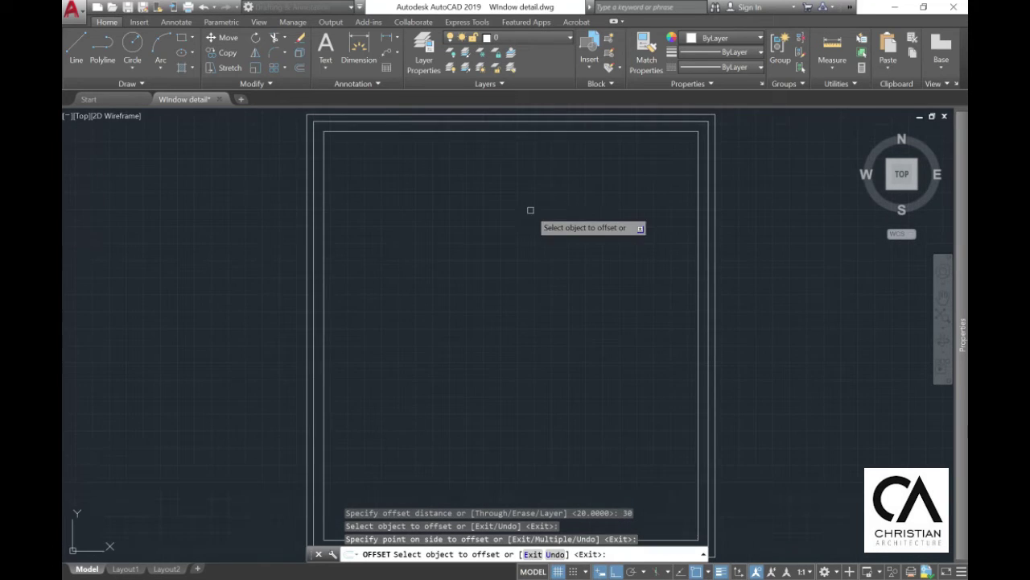
scroll(528, 212, "down", 2)
left_click(76, 47)
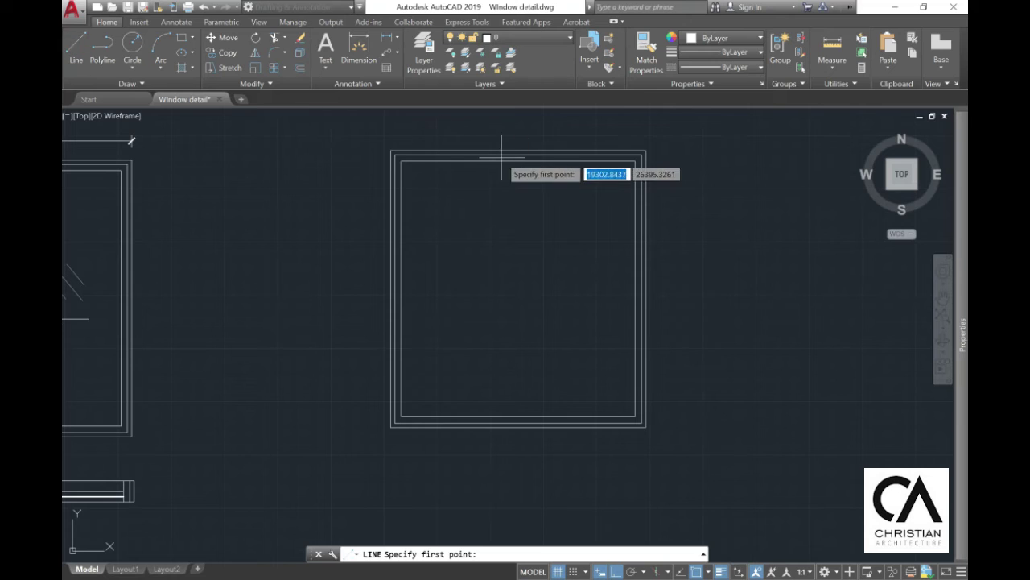
scroll(504, 154, "up", 2)
left_click(528, 164)
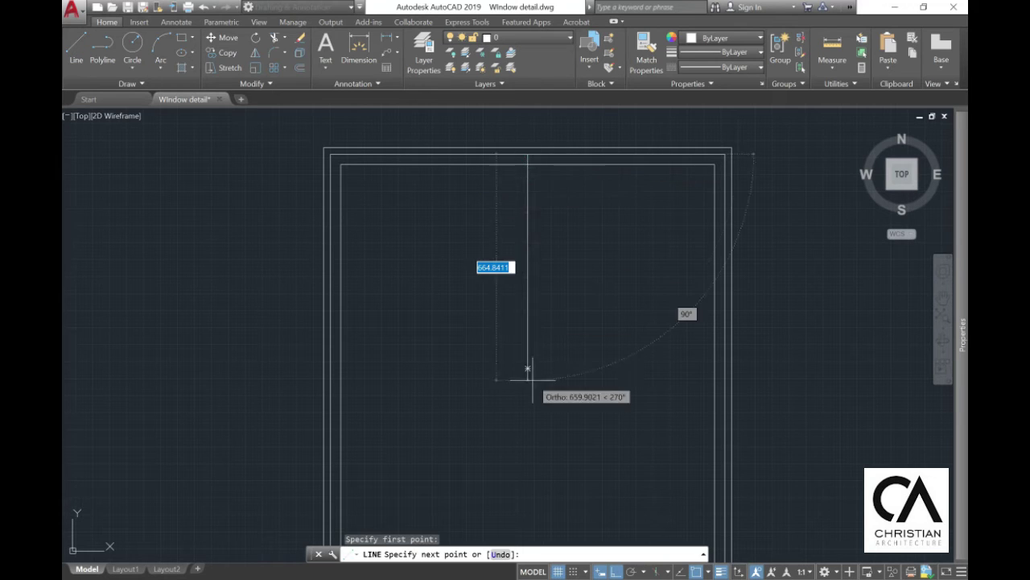
middle_click_drag(525, 445, 525, 334)
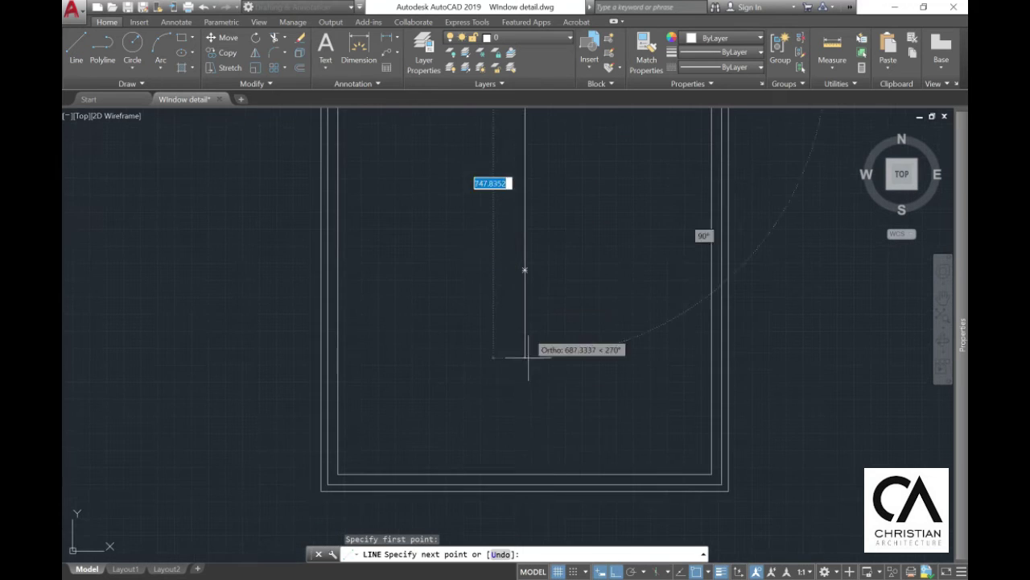
left_click(525, 481)
key("Escape")
middle_click_drag(531, 468, 512, 555)
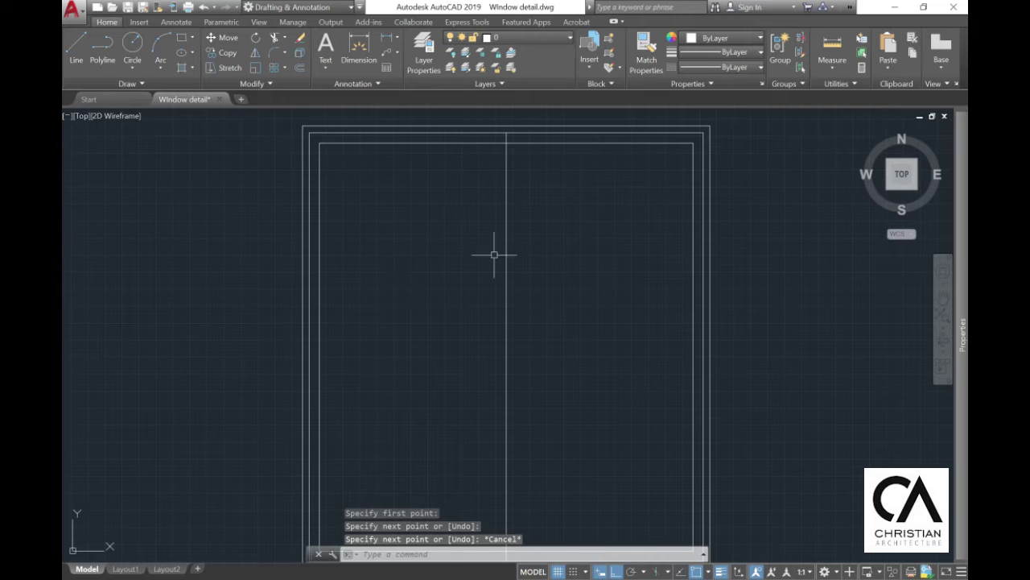
scroll(406, 157, "down", 2)
middle_click_drag(458, 237, 477, 256)
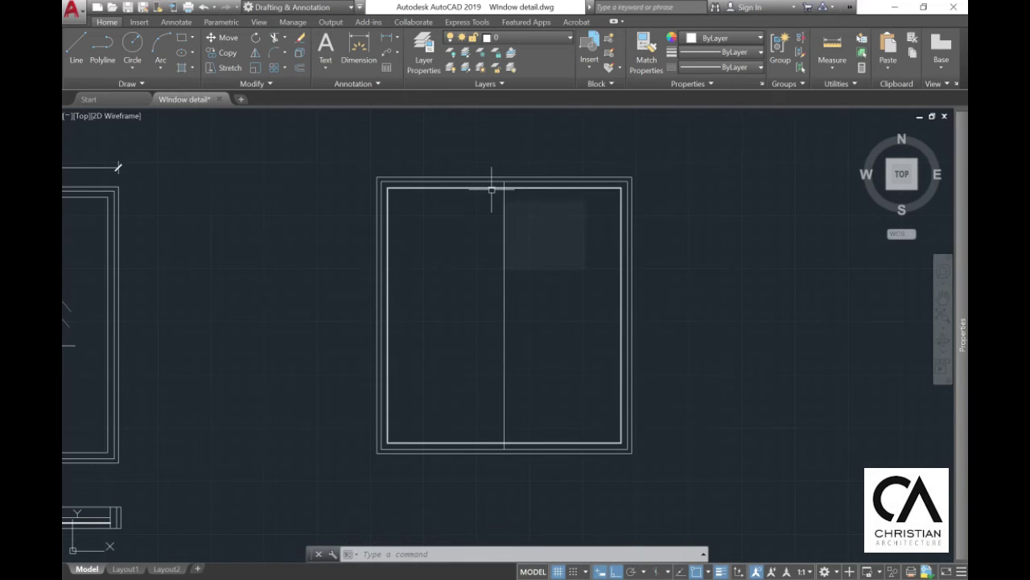
Step: Offset the casement window's vertical centre line by 15 mm to both sides
left_click(227, 52)
key("Escape")
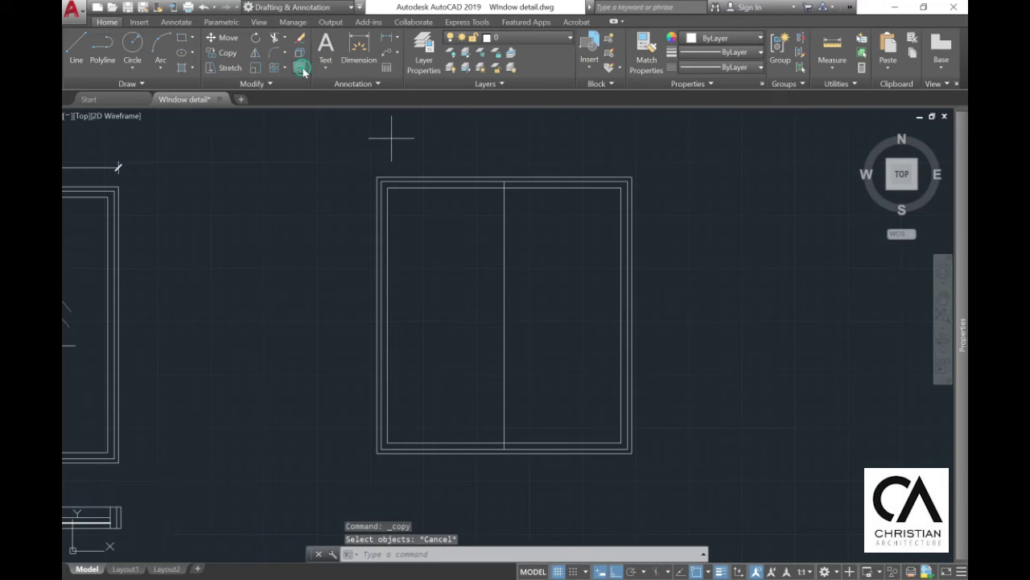
left_click(299, 67)
type("15")
key("Return")
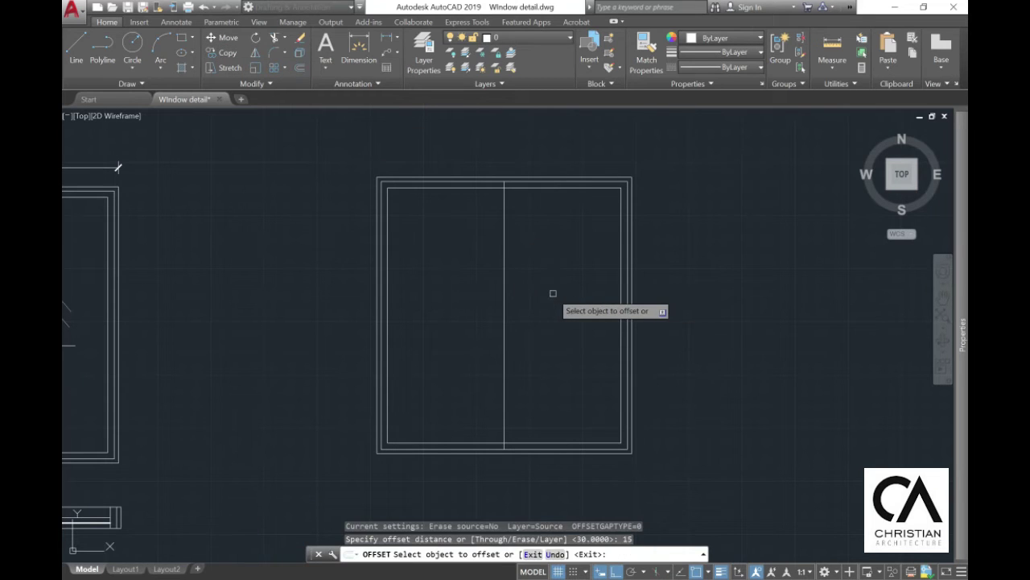
left_click(506, 289)
left_click(476, 285)
left_click(506, 276)
left_click(524, 280)
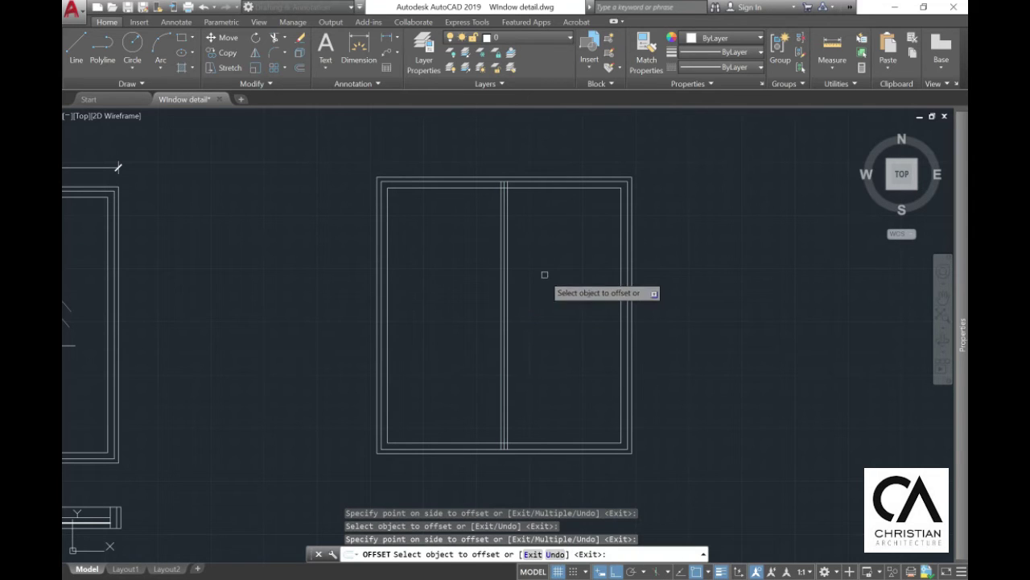
key("Escape")
scroll(505, 170, "up", 6)
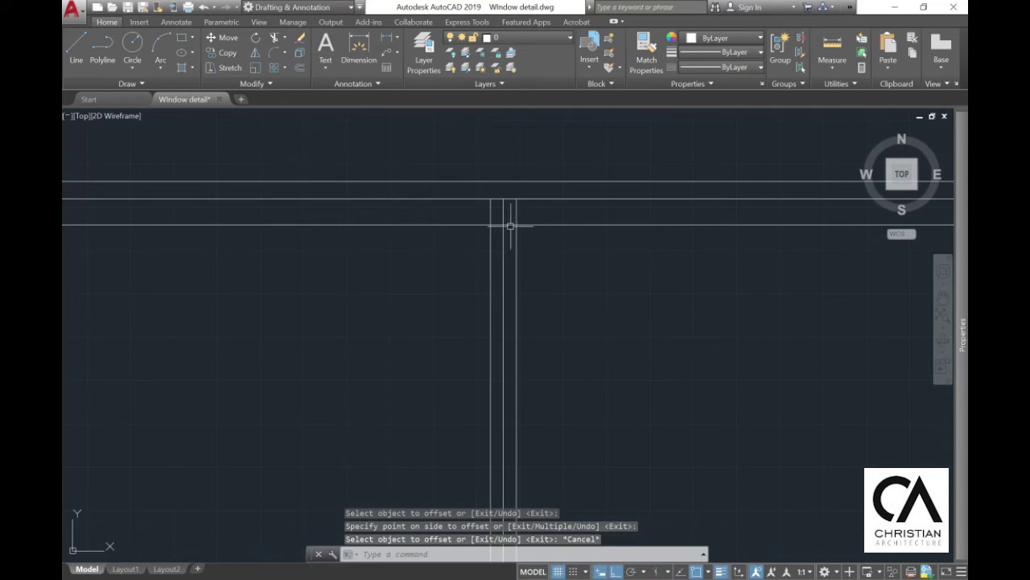
key("Escape")
scroll(499, 250, "down", 6)
mouse_move(480, 285)
middle_mouse_down()
mouse_move(454, 248)
mouse_move(465, 235)
middle_mouse_up()
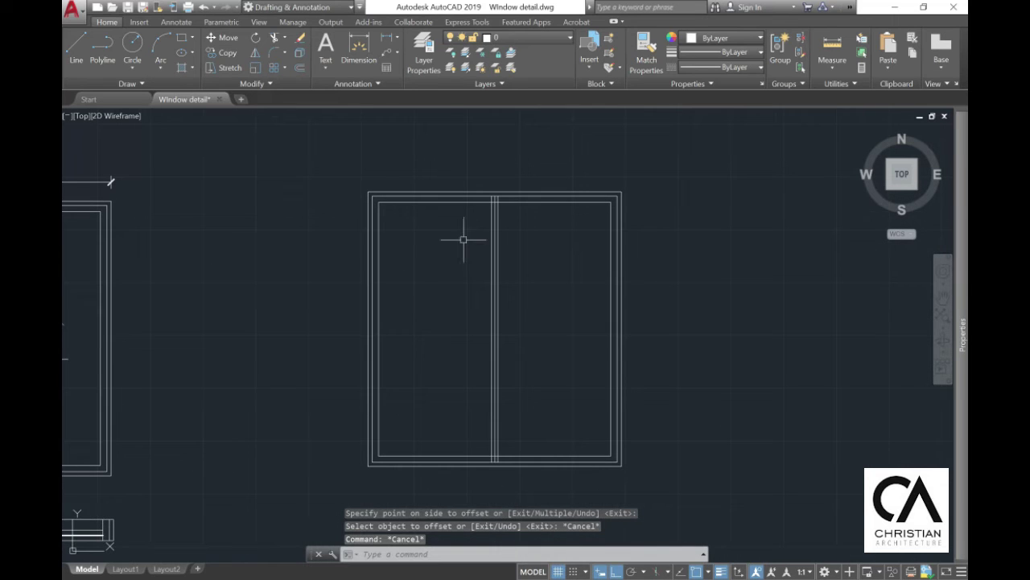
Step: Trim the overlapping line ends where the mullion lines cross the innermost rectangle at the top of the casement window
left_click(273, 38)
scroll(488, 244, "up", 2)
left_click(545, 260)
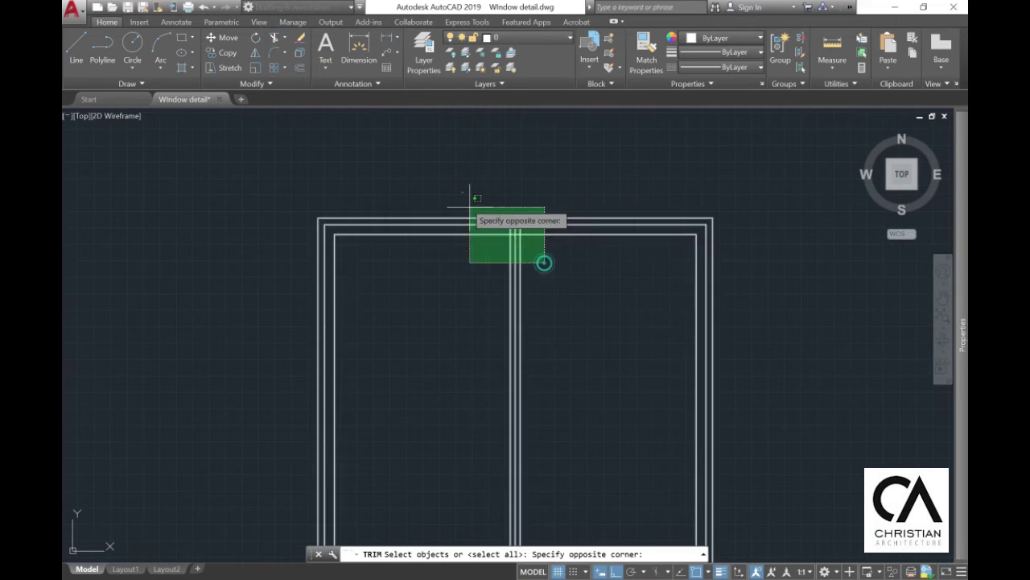
left_click(472, 202)
key("Return")
scroll(505, 199, "up", 3)
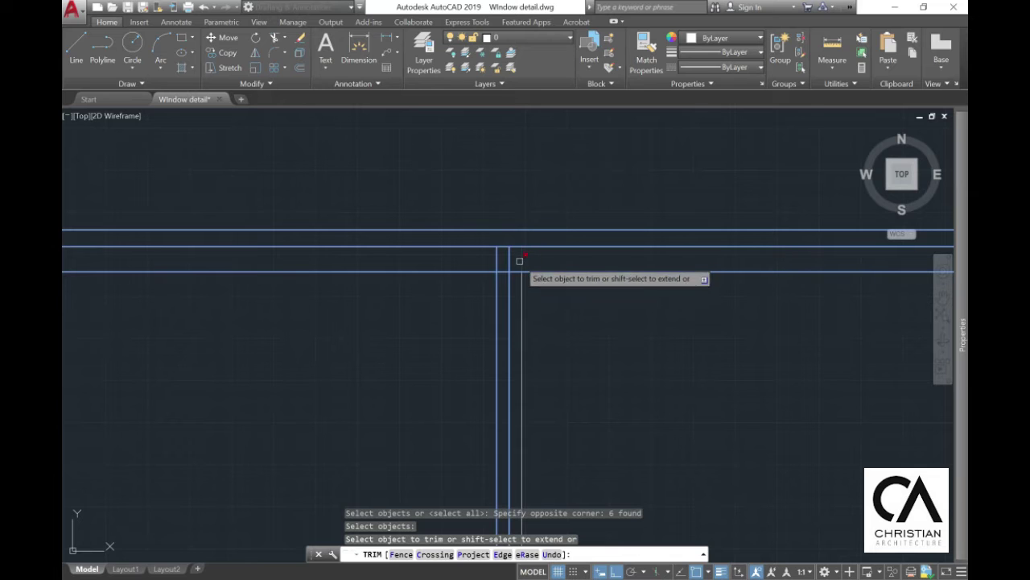
left_click(522, 259)
left_click(512, 271)
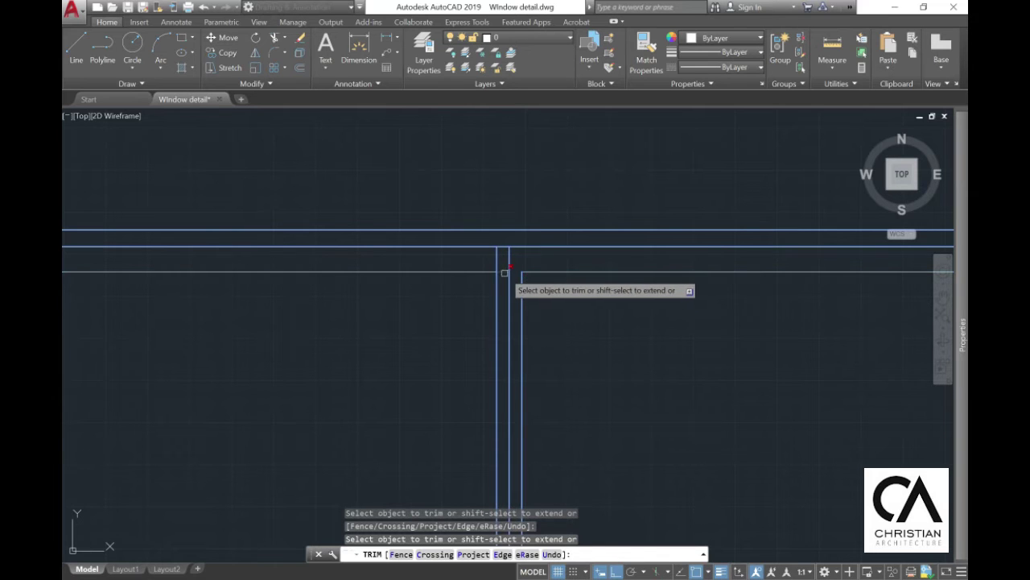
Step: Trim the overlapping line ends at the bottom mullion junction, keeping the centre line between the two sash panels
scroll(495, 255, "down", 2)
mouse_move(494, 391)
middle_mouse_down()
mouse_move(505, 373)
mouse_move(503, 392)
middle_mouse_up()
scroll(503, 392, "up", 5)
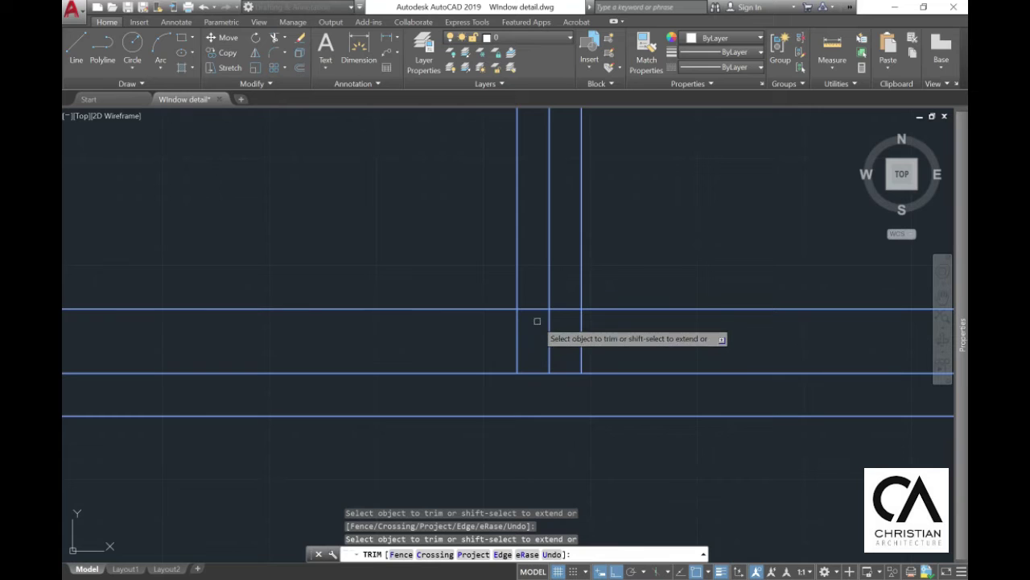
left_click(561, 301)
left_click(573, 319)
left_click(579, 330)
left_click(536, 339)
left_click(488, 336)
scroll(522, 374, "down", 3)
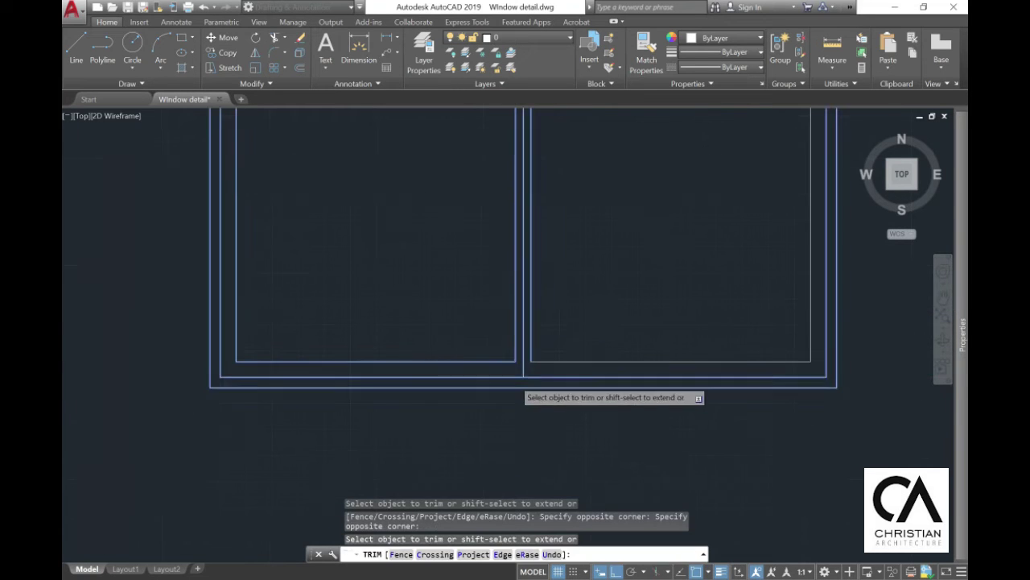
key("Escape")
scroll(501, 400, "down", 5)
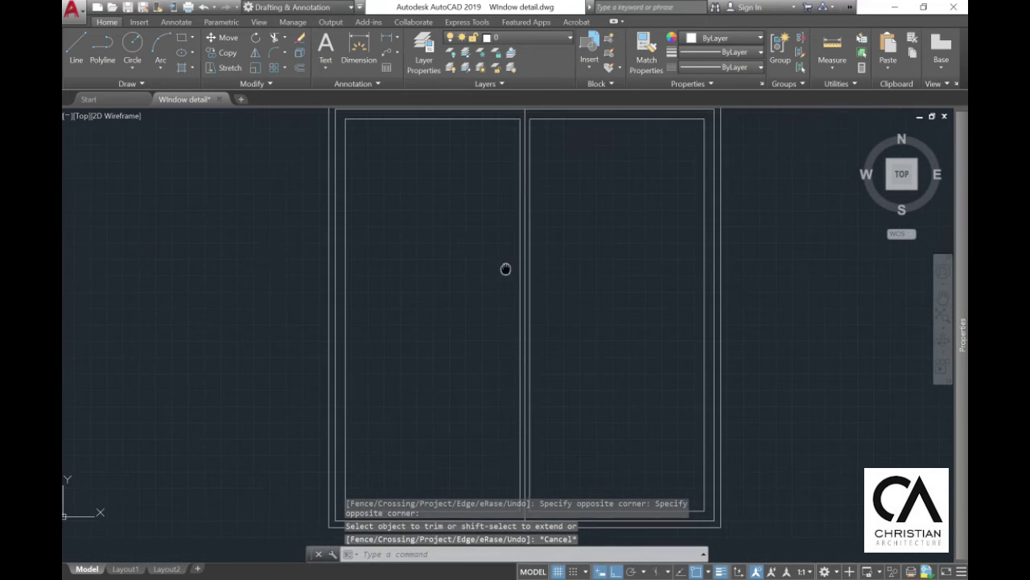
Step: Draw two diagonal opening lines in the left sash, from its inner top corner to the outer side's midpoint and on to the inner bottom corner
left_click(73, 49)
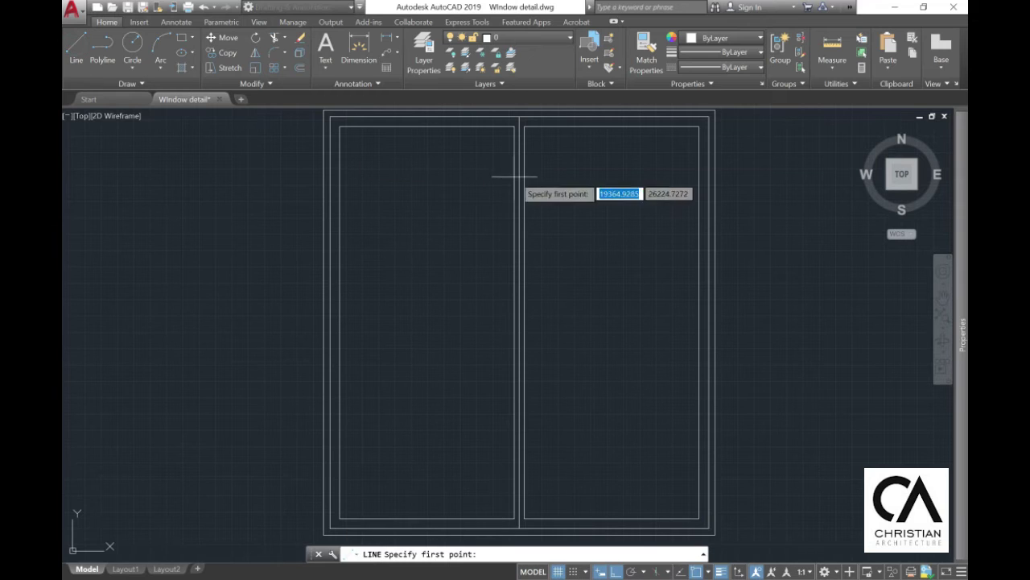
left_click(512, 127)
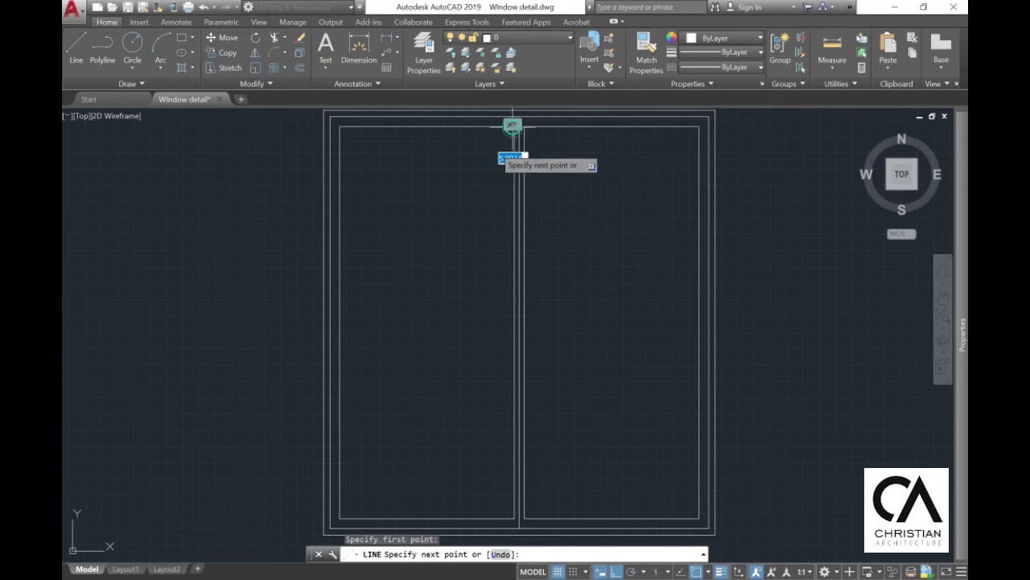
left_click(339, 319)
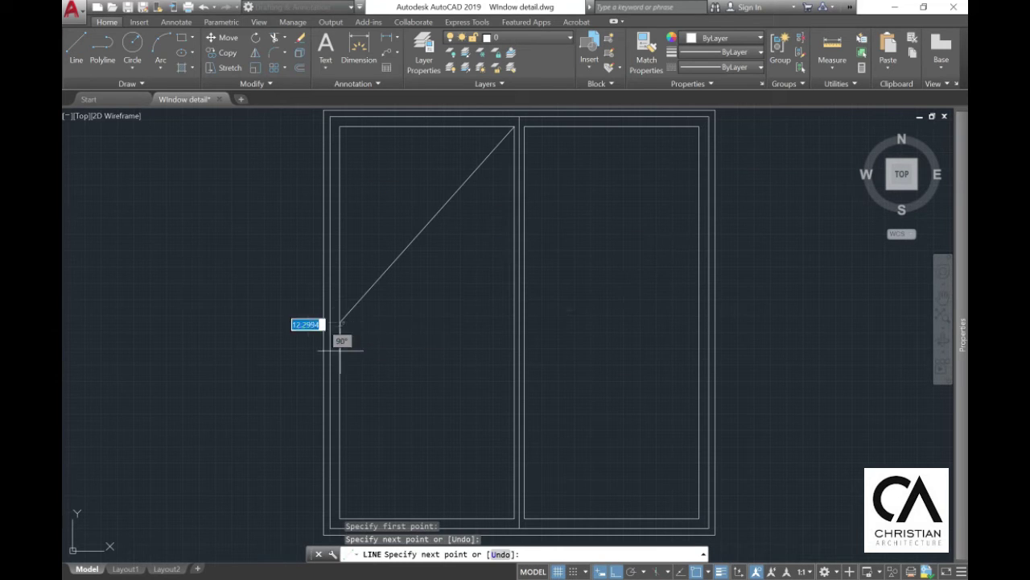
left_click(515, 519)
key("Escape")
Step: Give the left sash's two diagonal lines the ACAD_ISO03W100 linetype and a grey colour
left_click(422, 452)
left_click(360, 207)
left_click(732, 38)
left_click(733, 37)
left_click(732, 67)
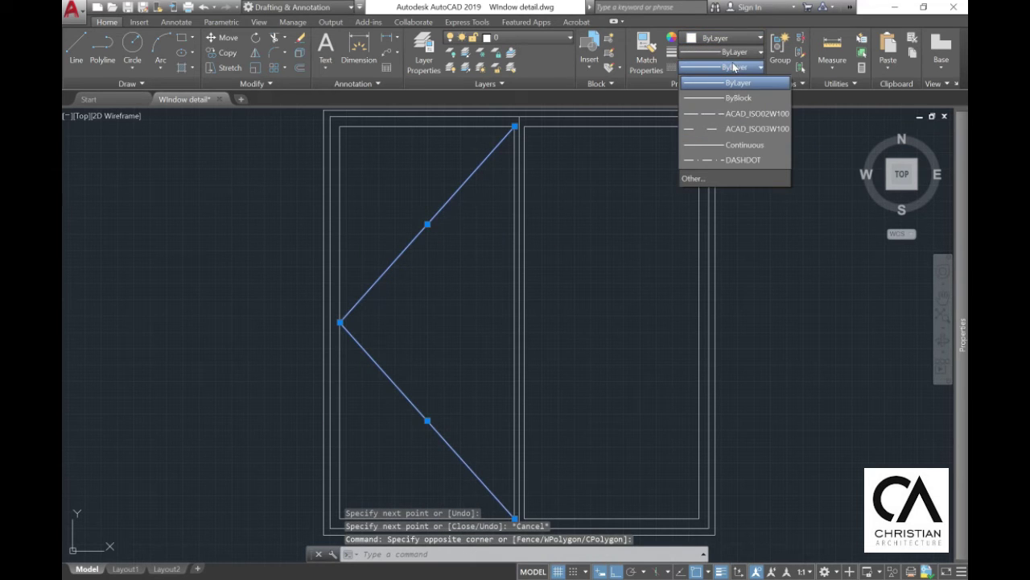
left_click(724, 130)
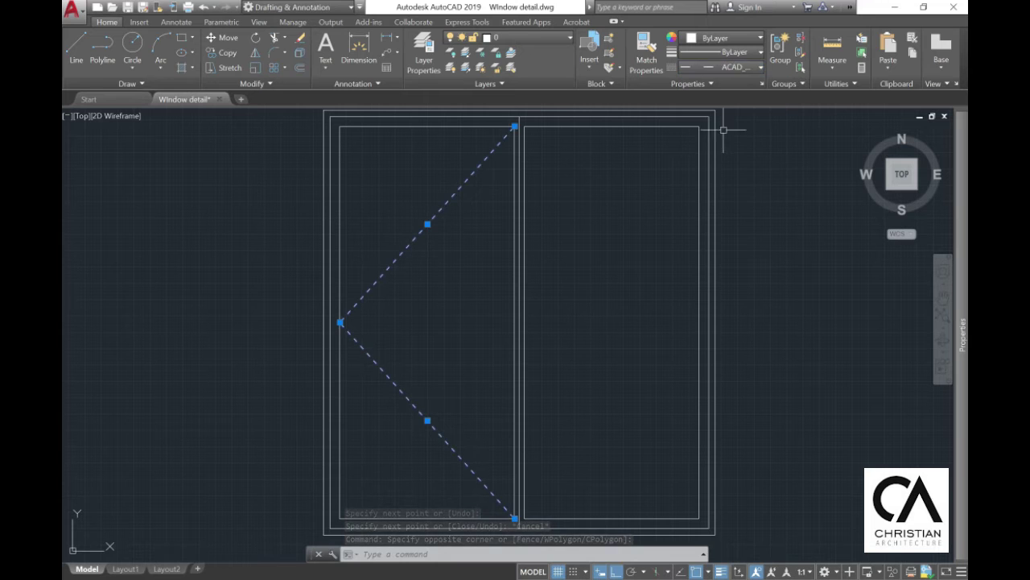
left_click(709, 41)
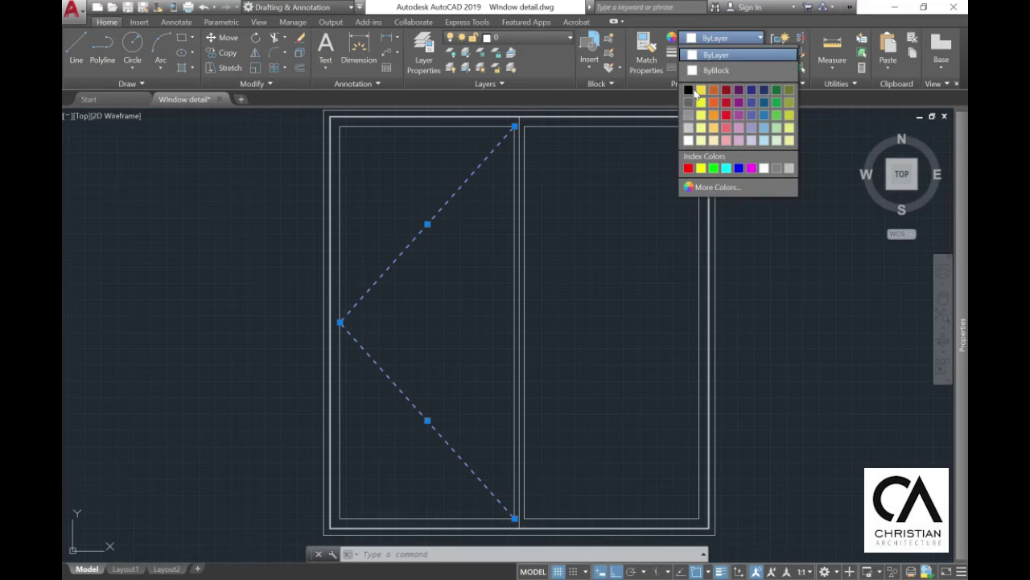
left_click(689, 94)
left_click(537, 236)
key("Escape")
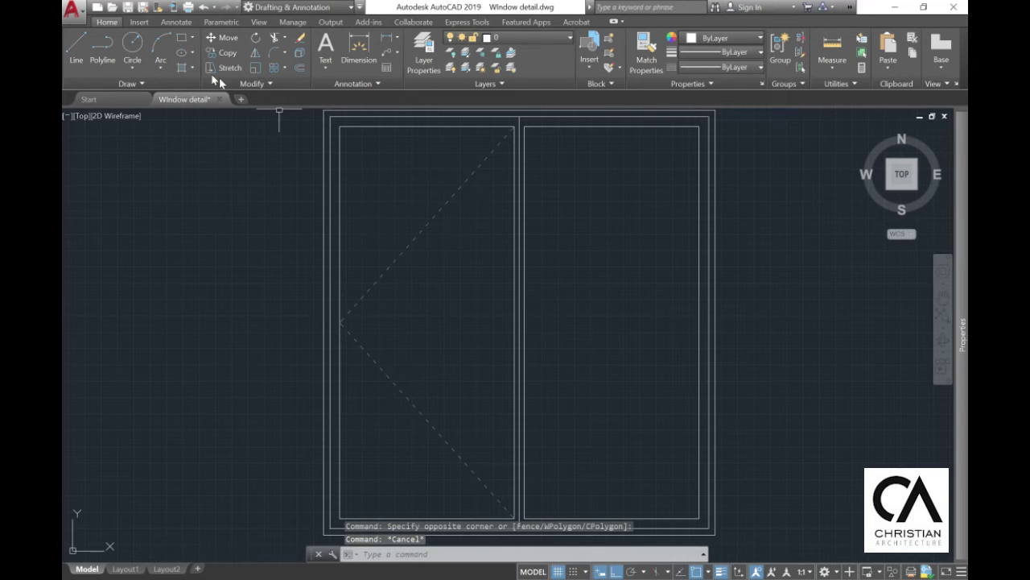
Step: Try to mirror the left sash's dashed opening lines about the window's vertical centre line, keeping the source lines
left_click(255, 53)
left_click(496, 457)
left_click(371, 283)
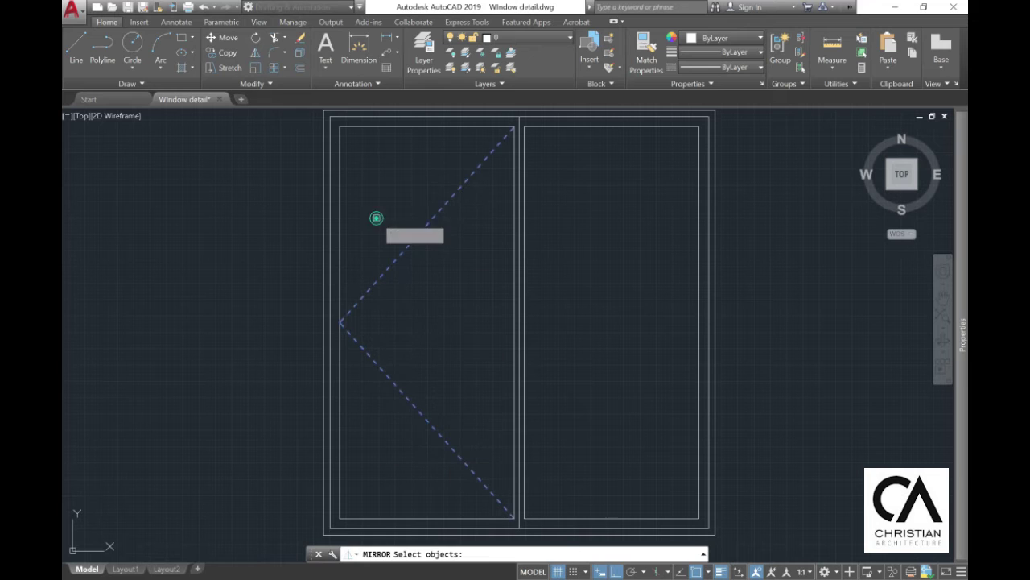
key("Return")
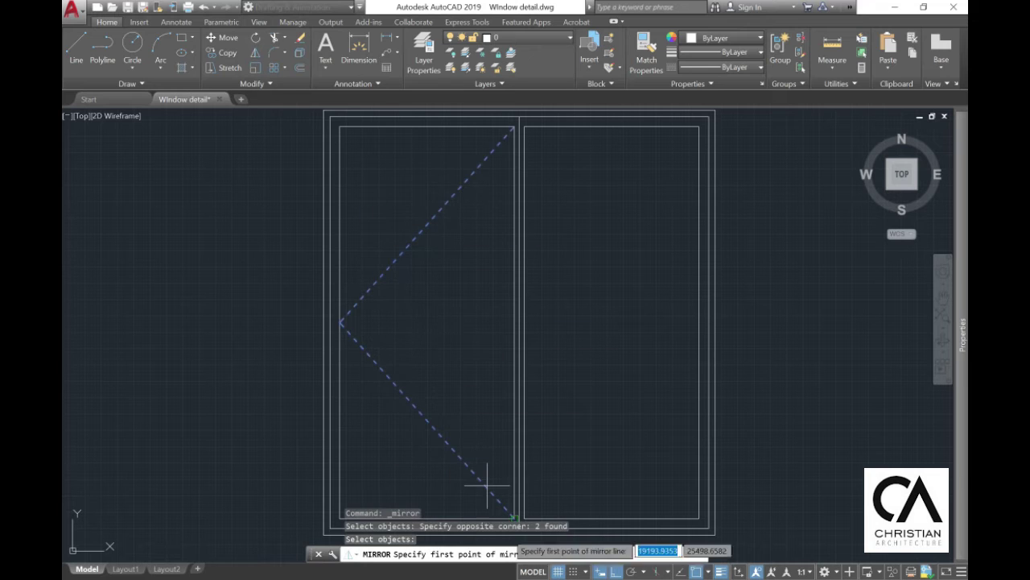
left_click(519, 323)
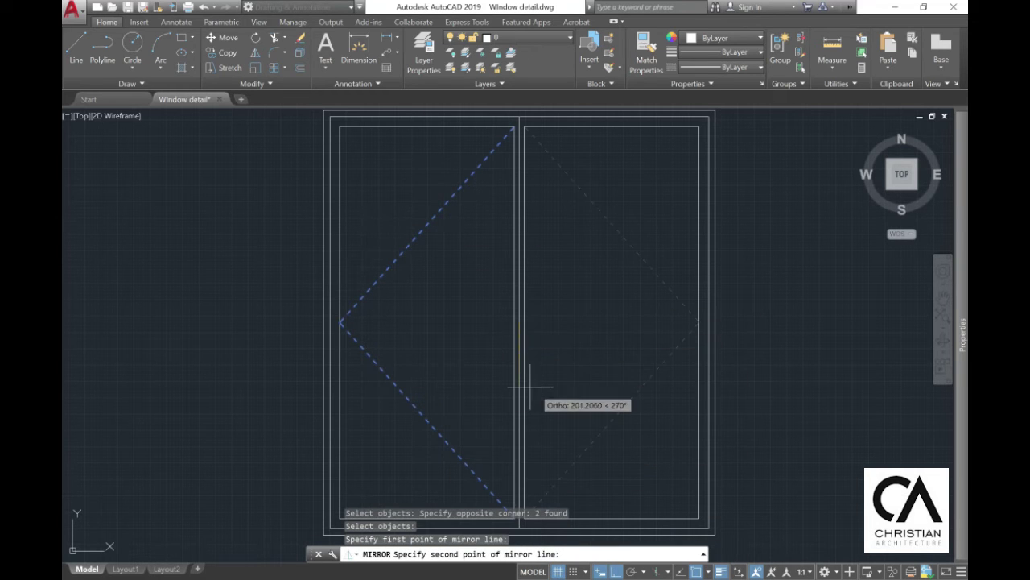
left_click(519, 416)
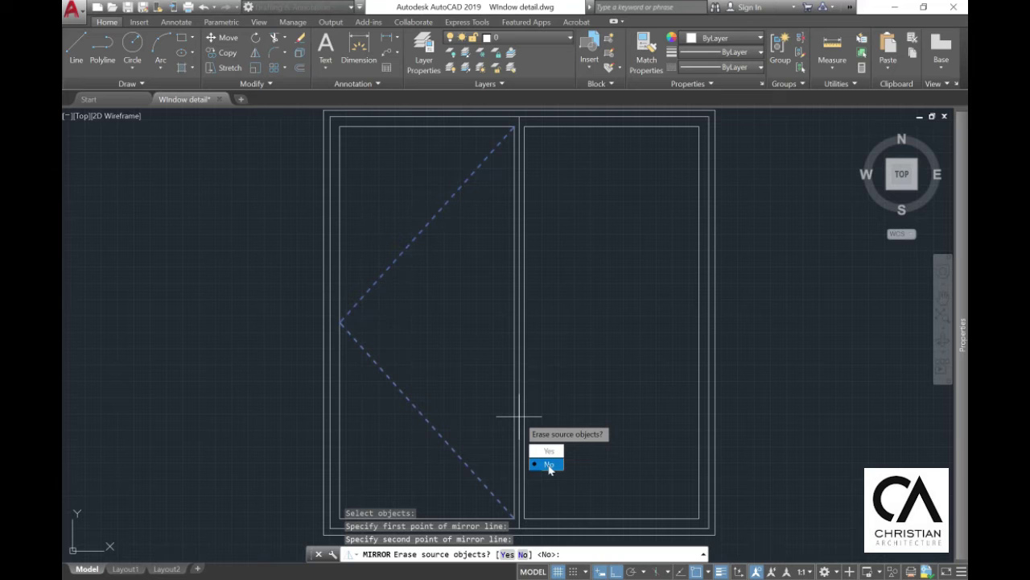
type("n")
key("Return")
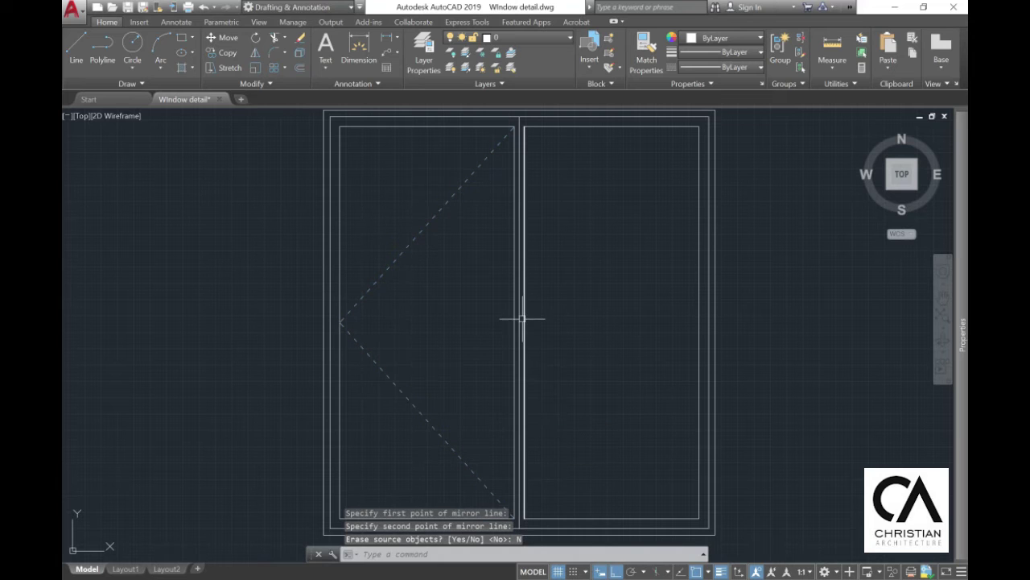
Step: Try again to mirror the dashed opening lines into the right sash, starting the mirror line at the centre line's midpoint
left_click(255, 54)
left_click(459, 476)
left_click(337, 177)
key("Return")
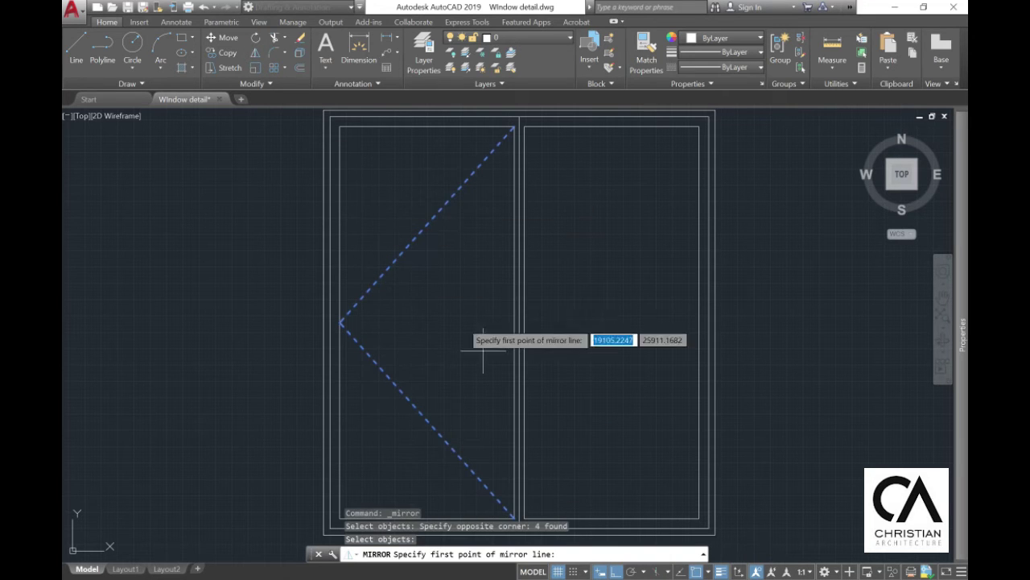
left_click(519, 323)
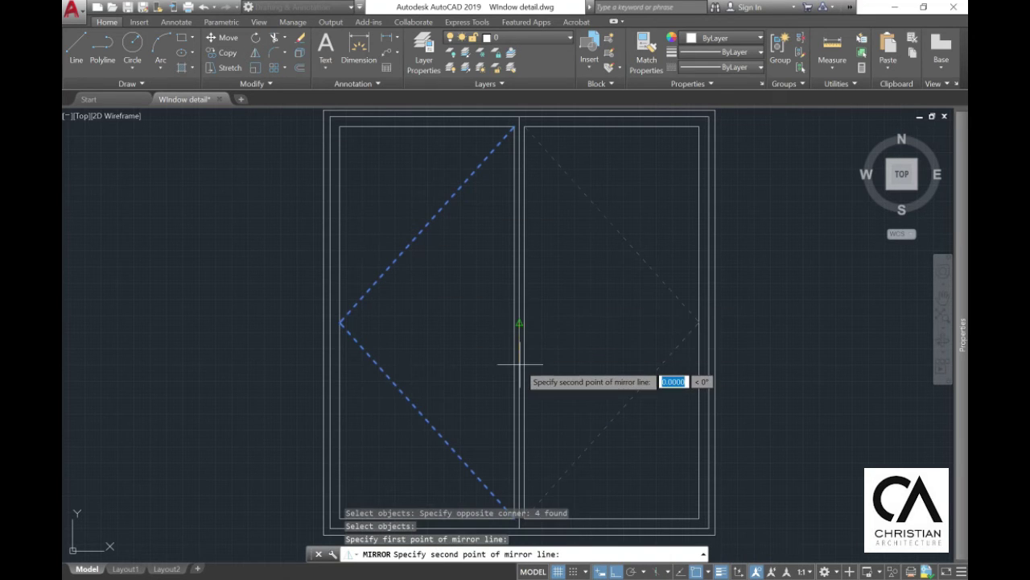
left_click(520, 365)
left_click(552, 413)
key("Escape")
Step: Mirror the dashed opening lines into the right sash, using a vertical mirror line from the centre line's bottom end and keeping the originals
middle_click_drag(465, 341, 444, 249)
left_click(255, 53)
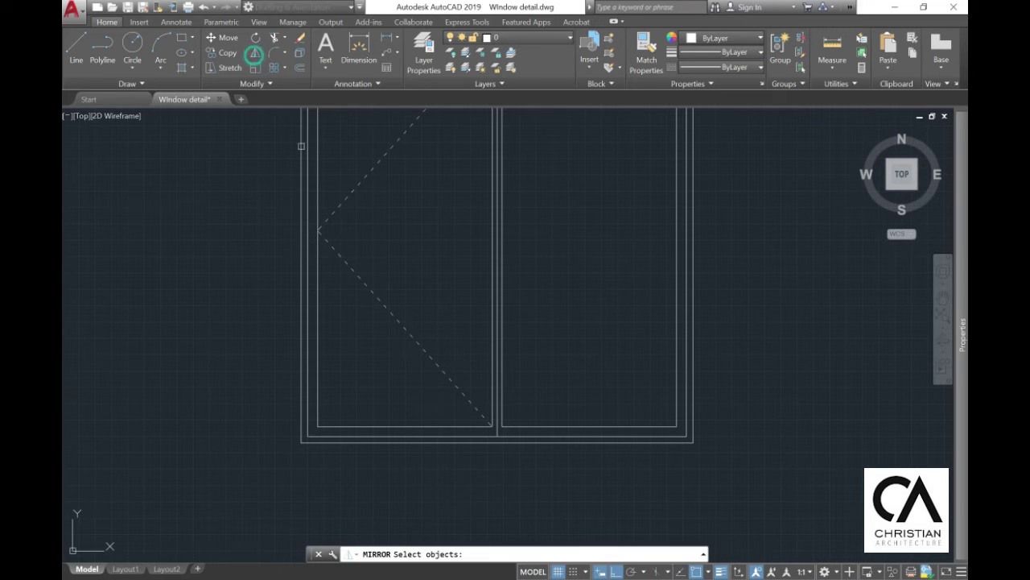
left_click(329, 154)
key("Return")
scroll(486, 423, "up", 5)
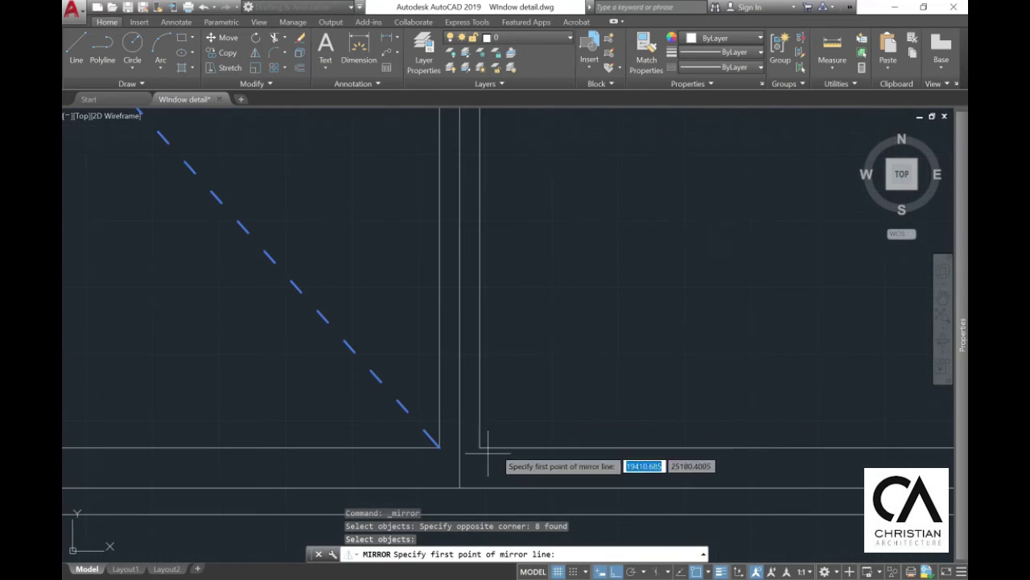
left_click(459, 486)
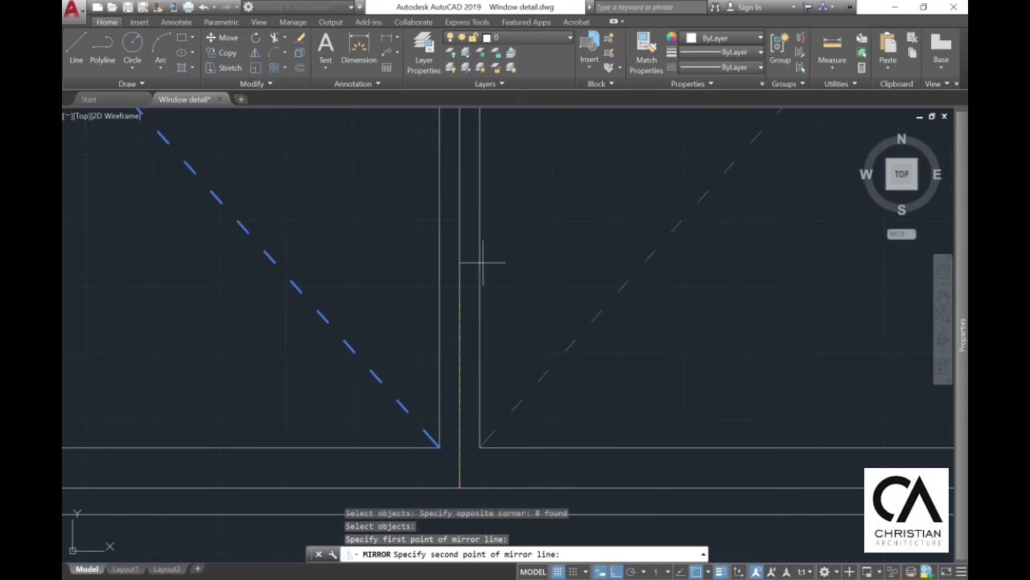
left_click(549, 138)
left_click(577, 185)
scroll(539, 278, "down", 6)
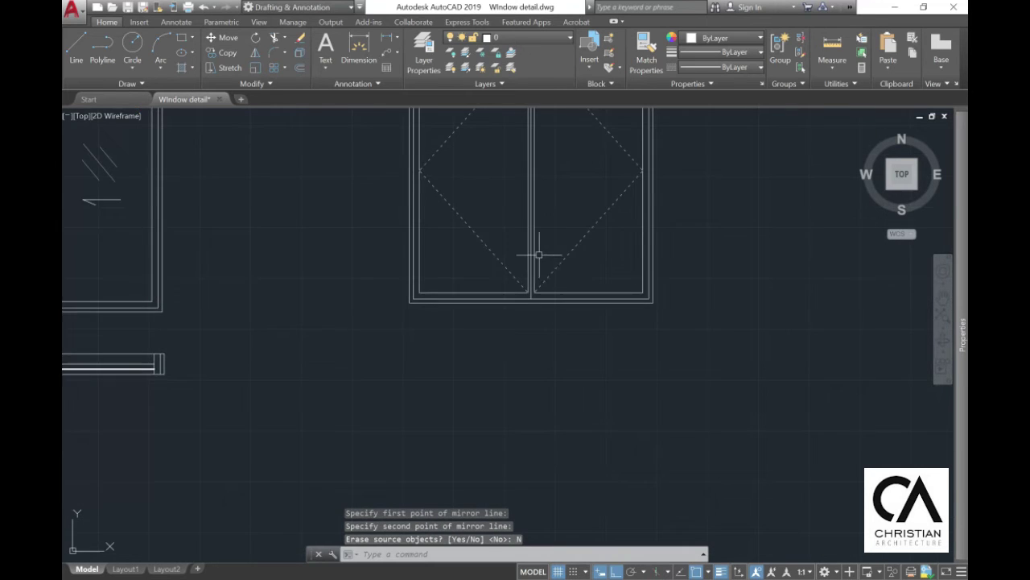
Step: Copy the diagonal glass marks from both panels of the sliding window into the two sashes of the casement window
scroll(462, 324, "down", 5)
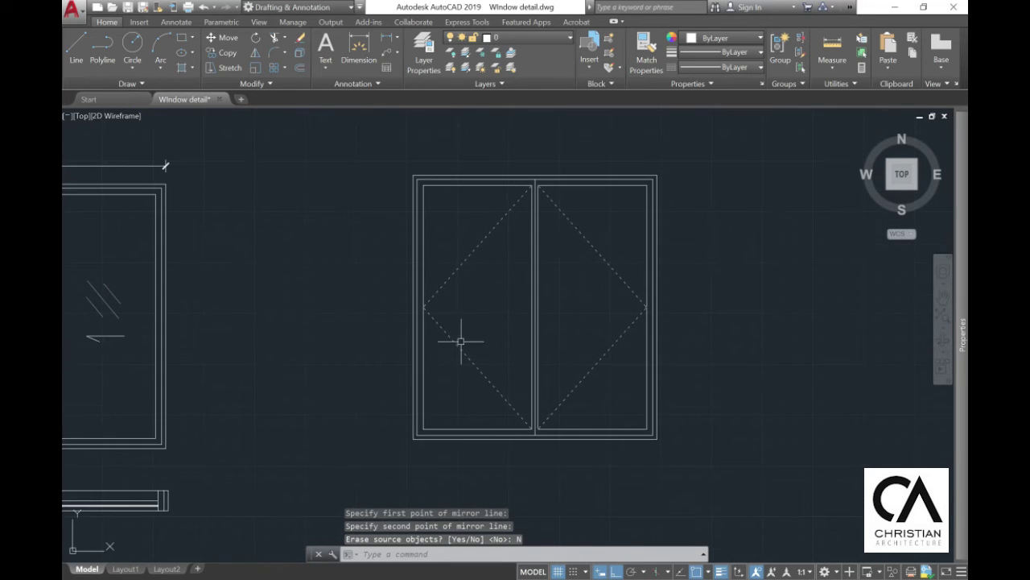
left_click(220, 55)
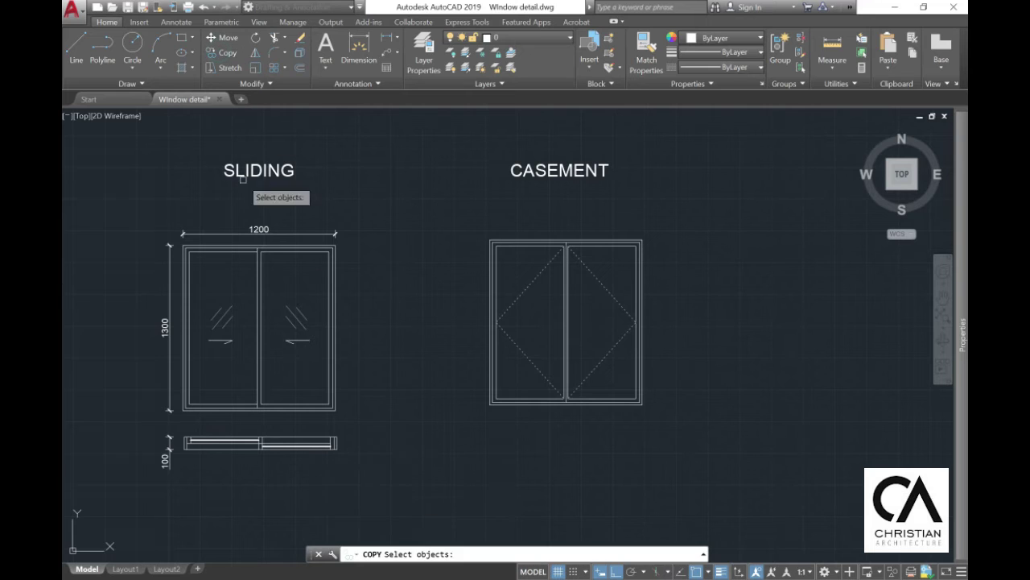
scroll(298, 305, "up", 2)
left_click(200, 346)
left_click(162, 274)
left_click(325, 339)
left_click(256, 288)
key("Return")
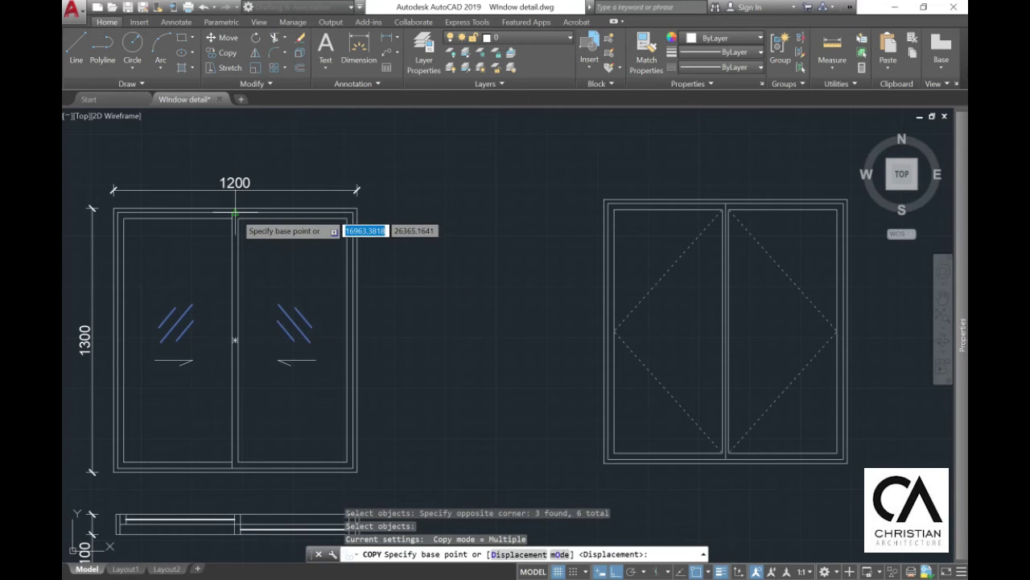
left_click(234, 214)
scroll(736, 237, "up", 3)
middle_click_drag(722, 260, 421, 173)
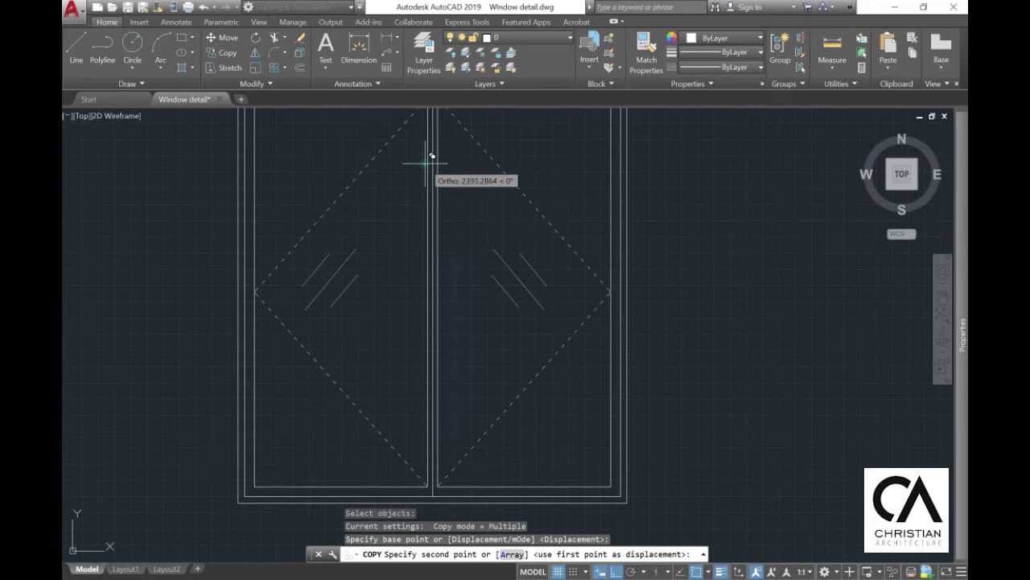
left_click(426, 161)
key("Escape")
Step: Dimension the casement window's overall width above its frame and start the height dimension from its upper-left corner
scroll(542, 322, "down", 2)
middle_click_drag(542, 322, 543, 278)
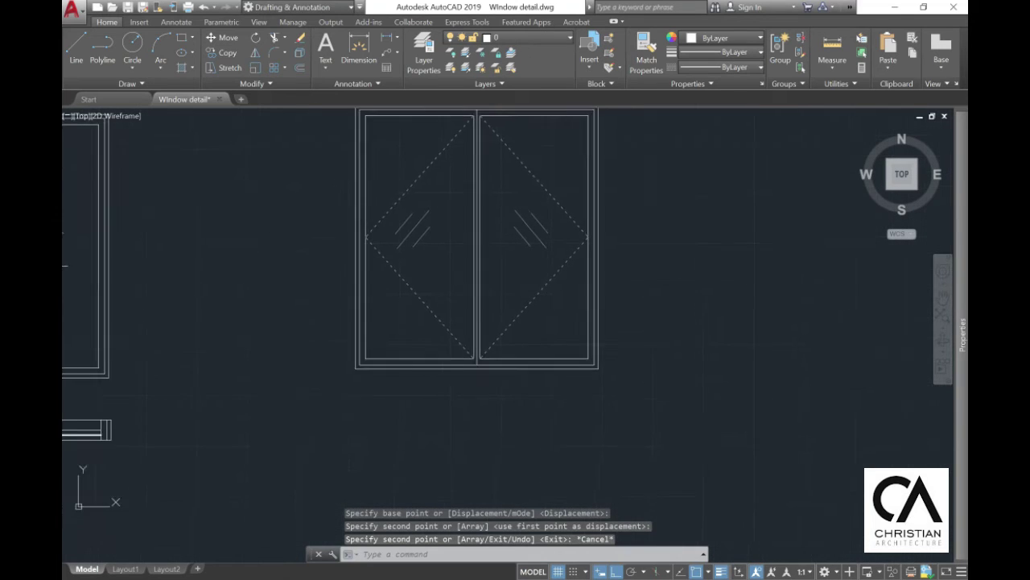
mouse_move(536, 201)
middle_mouse_down()
mouse_move(561, 246)
mouse_move(607, 266)
middle_mouse_up()
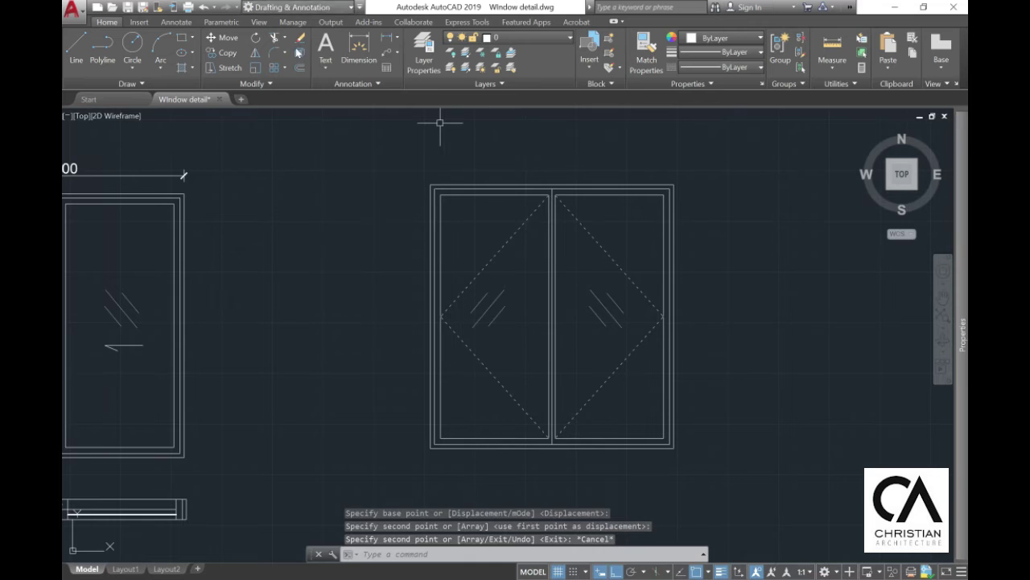
left_click(352, 53)
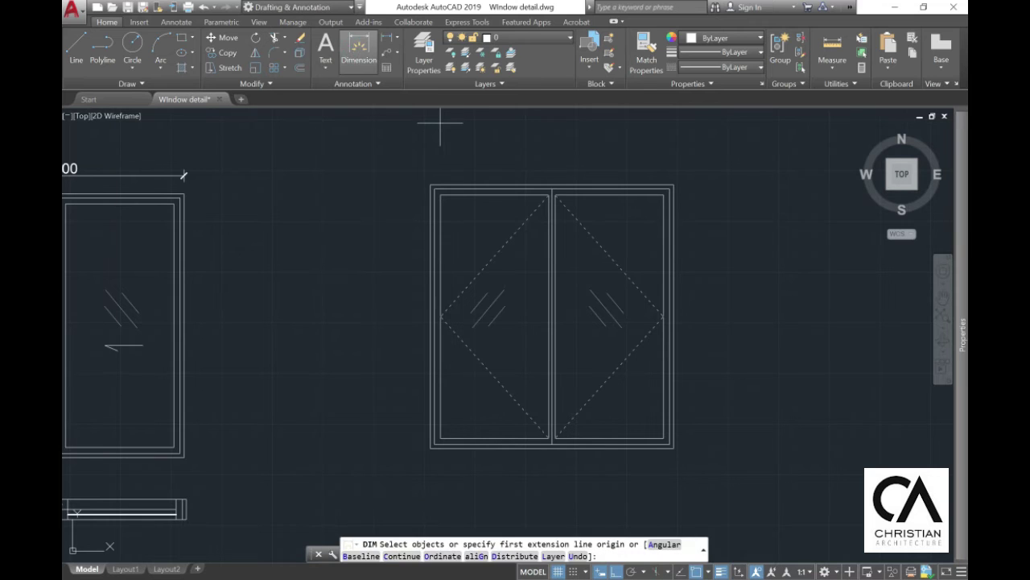
left_click(674, 184)
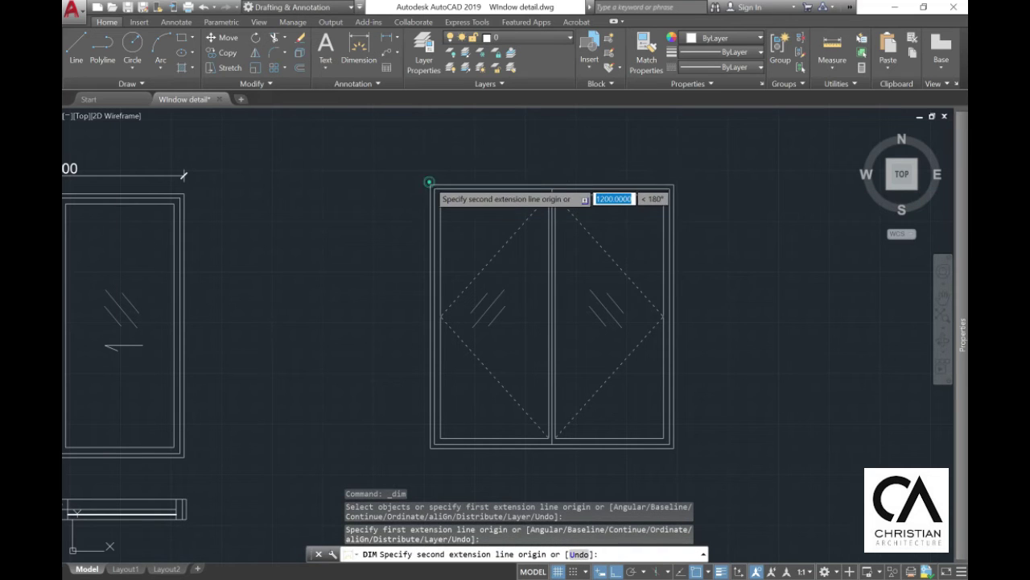
left_click(431, 185)
left_click(445, 165)
left_click(431, 185)
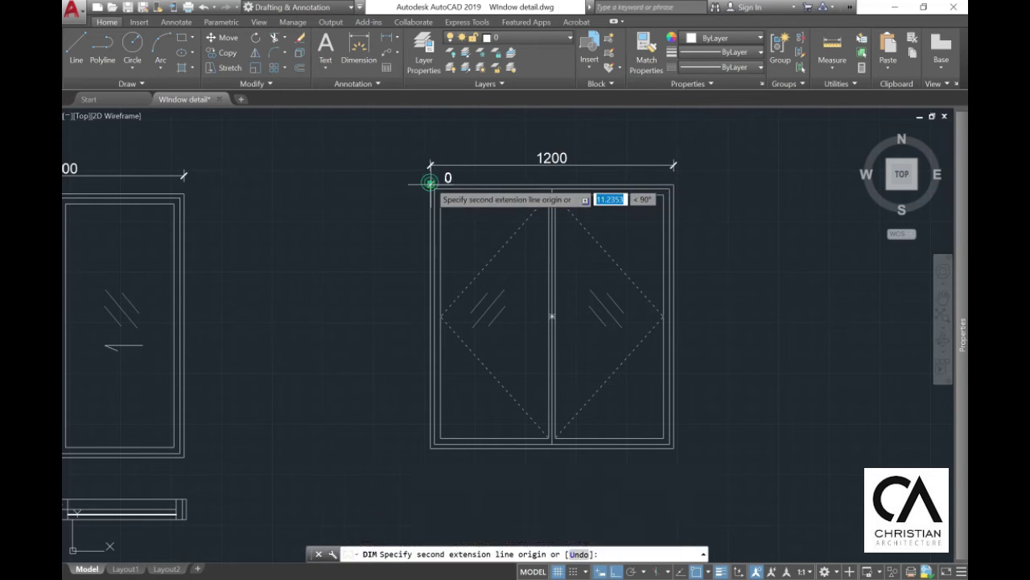
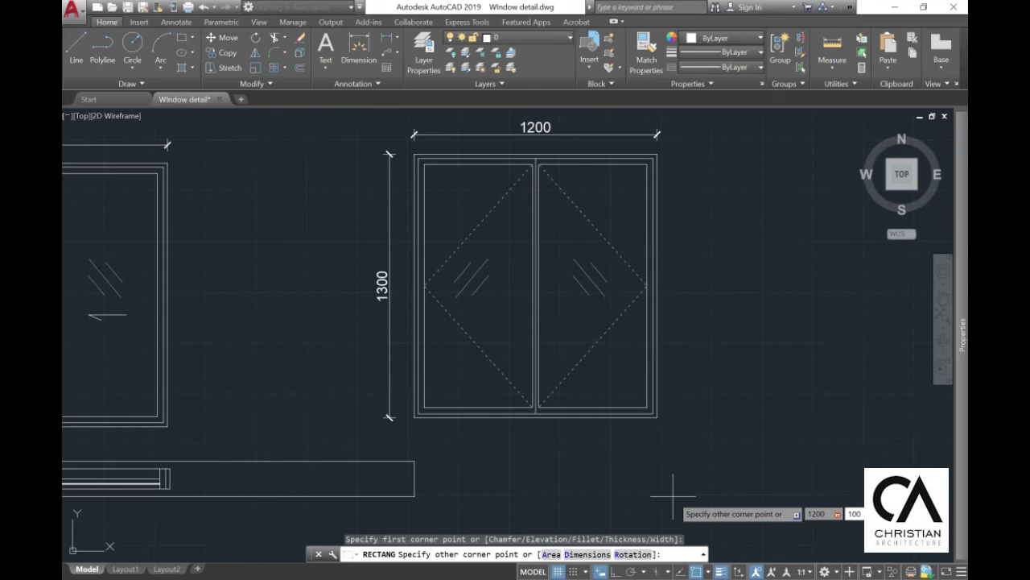
Step: Complete the 1200 by 100 mm plan rectangle under the casement window and move it straight down by about its own height
key("Return")
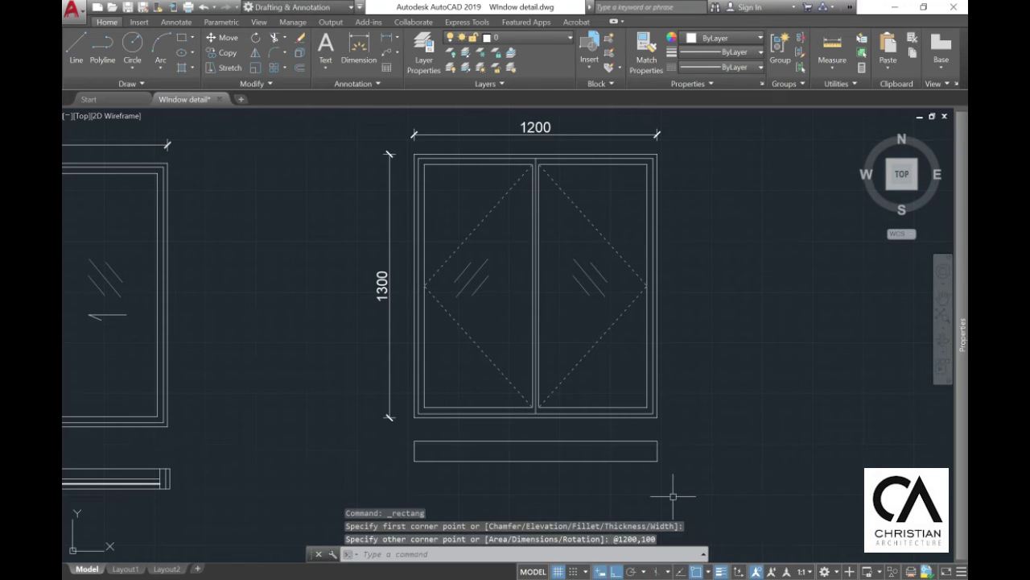
left_click(228, 38)
left_click(561, 475)
left_click(533, 435)
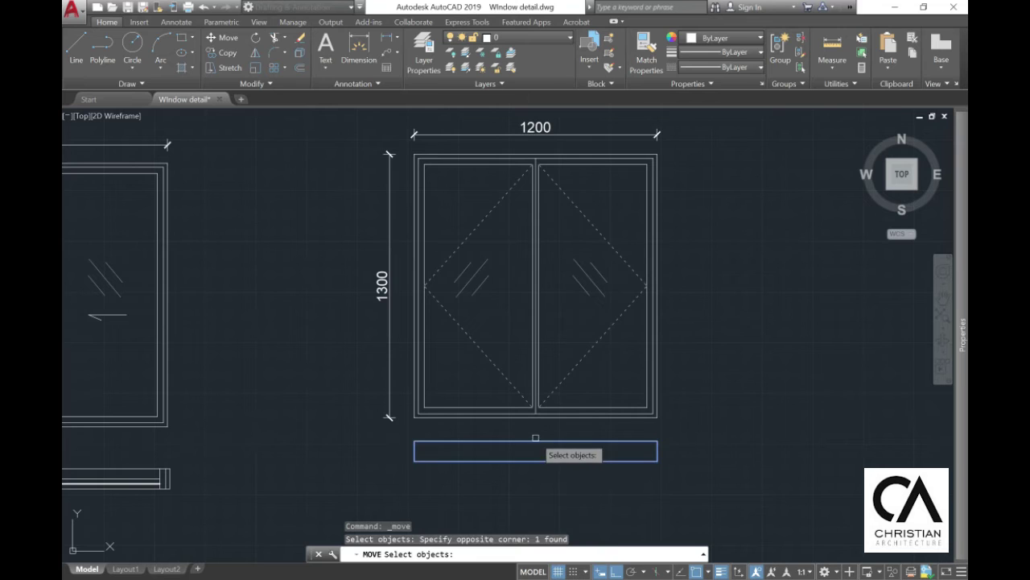
key("Return")
left_click(536, 441)
left_click(536, 447)
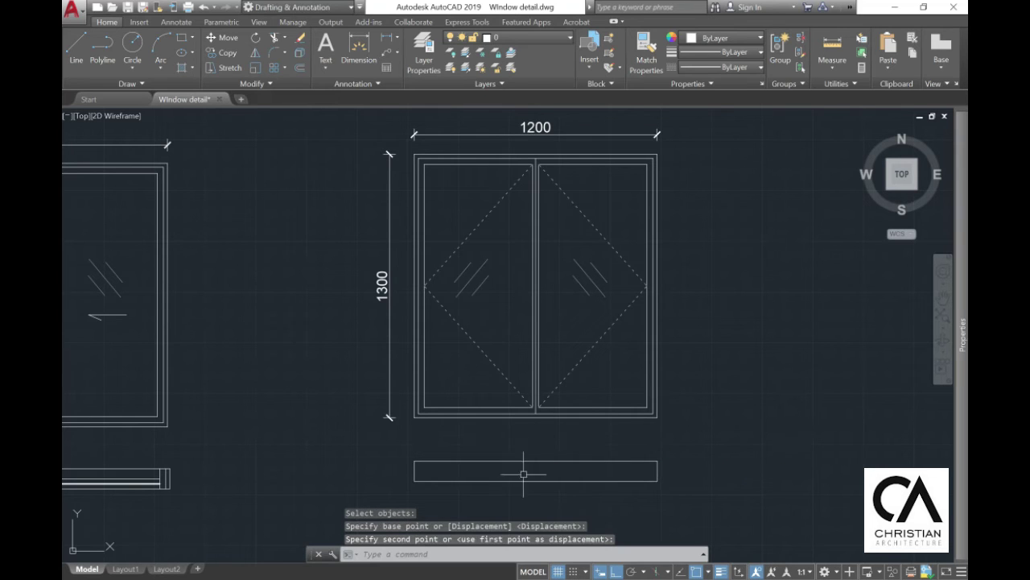
Step: Explode the plan rectangle below the casement window into separate lines
scroll(524, 471, "up", 2)
middle_click_drag(524, 478, 524, 446)
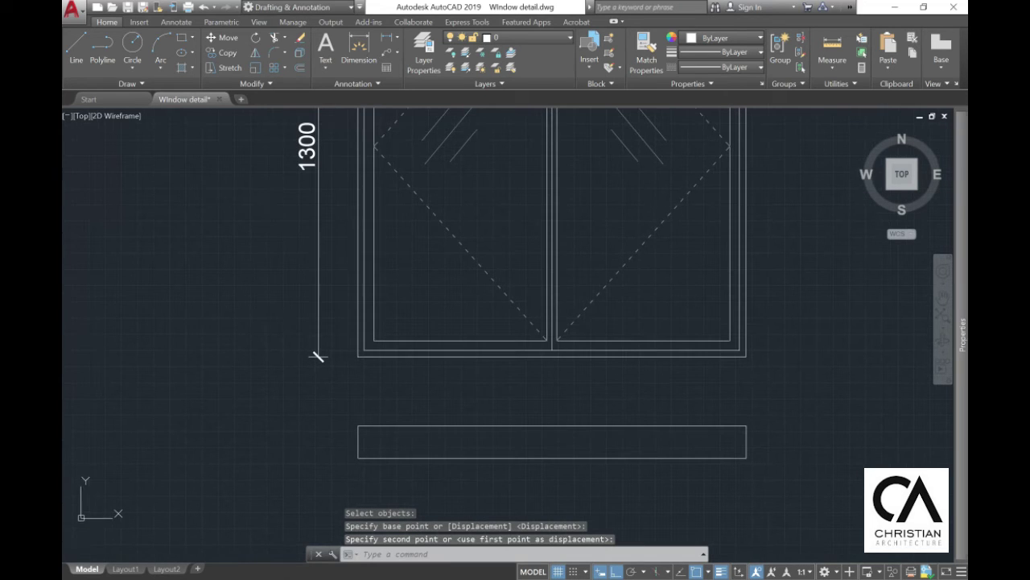
left_click(298, 53)
left_click(420, 489)
left_click(340, 400)
key("Return")
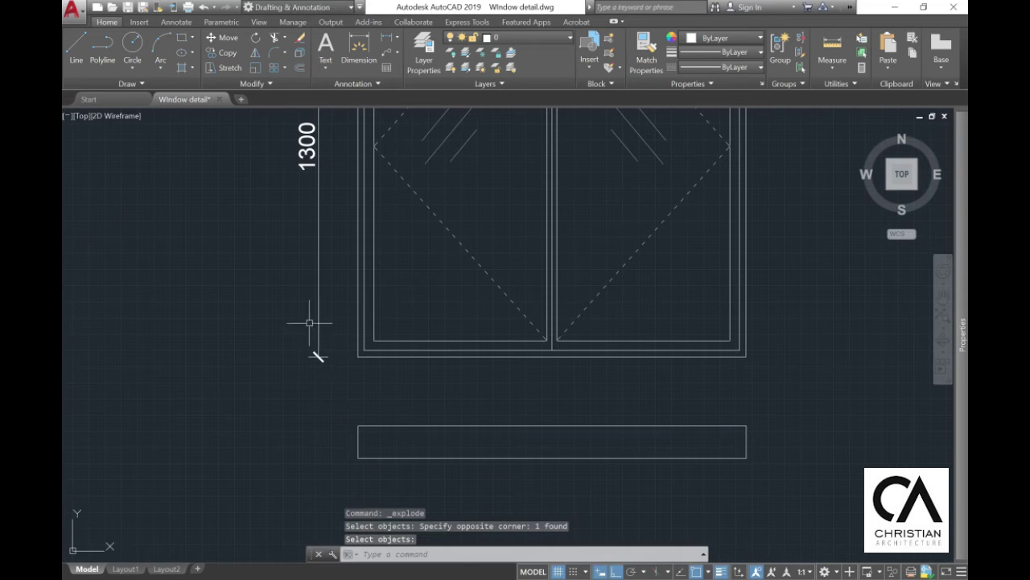
Step: Offset the plan's left and right end lines 20 mm inward
left_click(299, 66)
type("20")
key("Return")
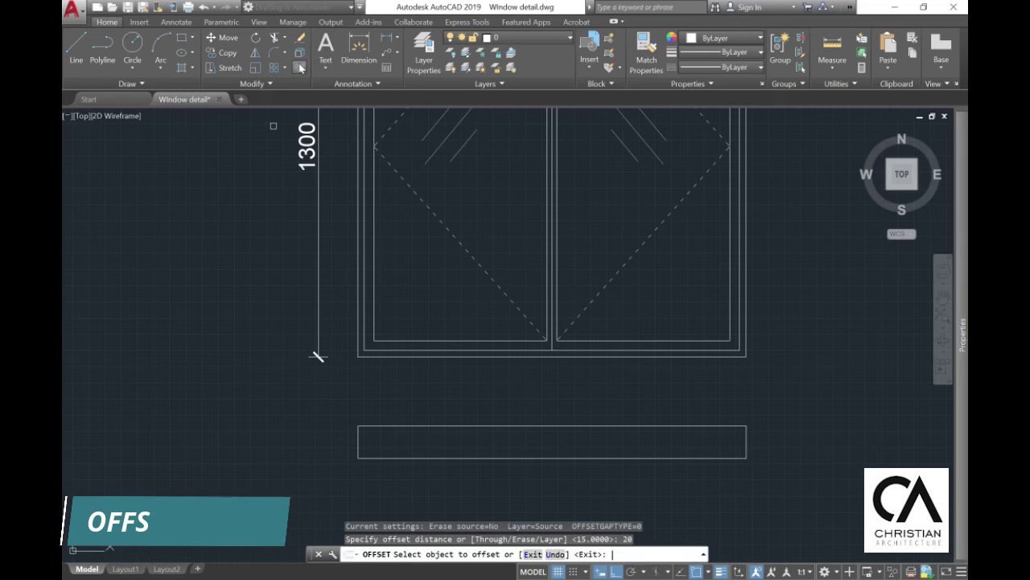
left_click(357, 441)
left_click(483, 446)
left_click(746, 441)
left_click(729, 427)
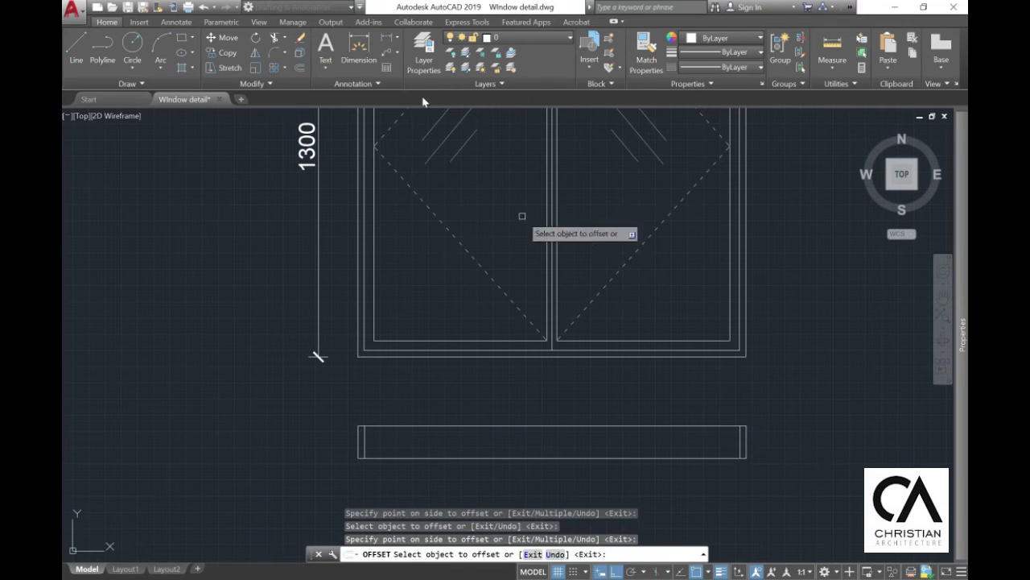
Step: Offset the two inner end lines of the plan a further 30 mm inward
left_click(297, 69)
type("30")
key("Return")
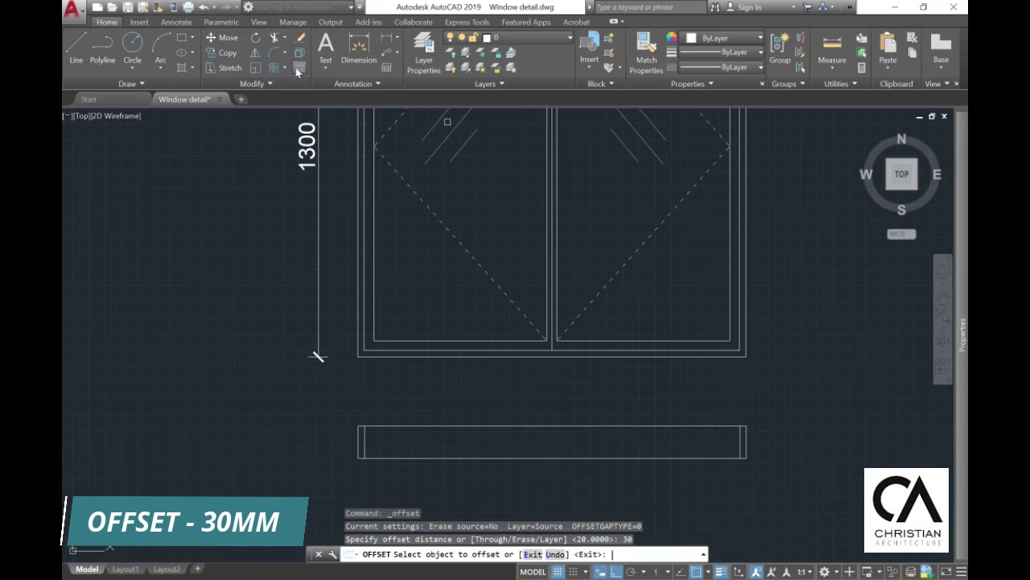
left_click(364, 443)
left_click(382, 443)
left_click(738, 444)
left_click(724, 443)
Step: Draw a vertical line across the middle of the plan, from the top edge's midpoint to the bottom edge
left_click(77, 49)
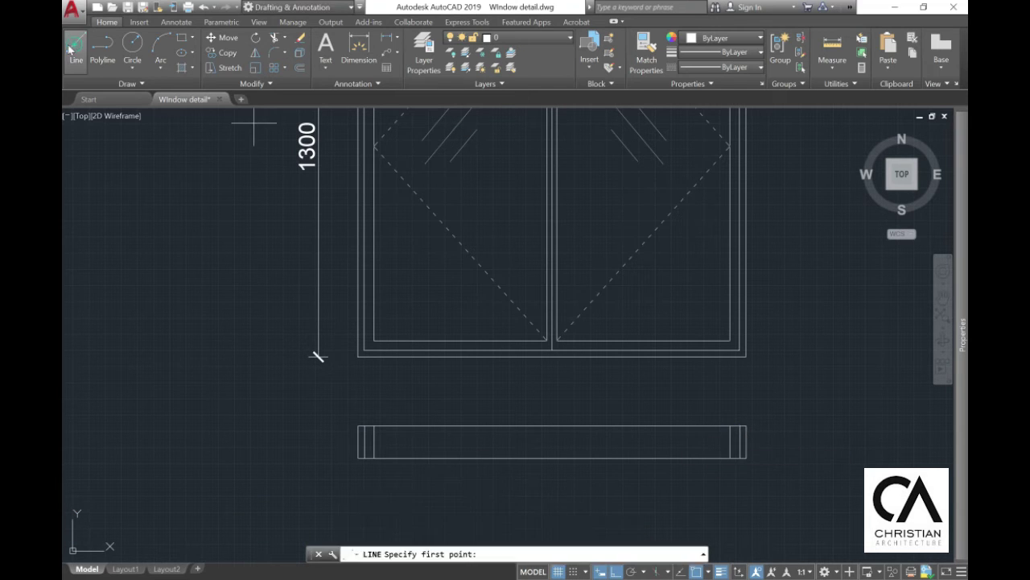
left_click(552, 427)
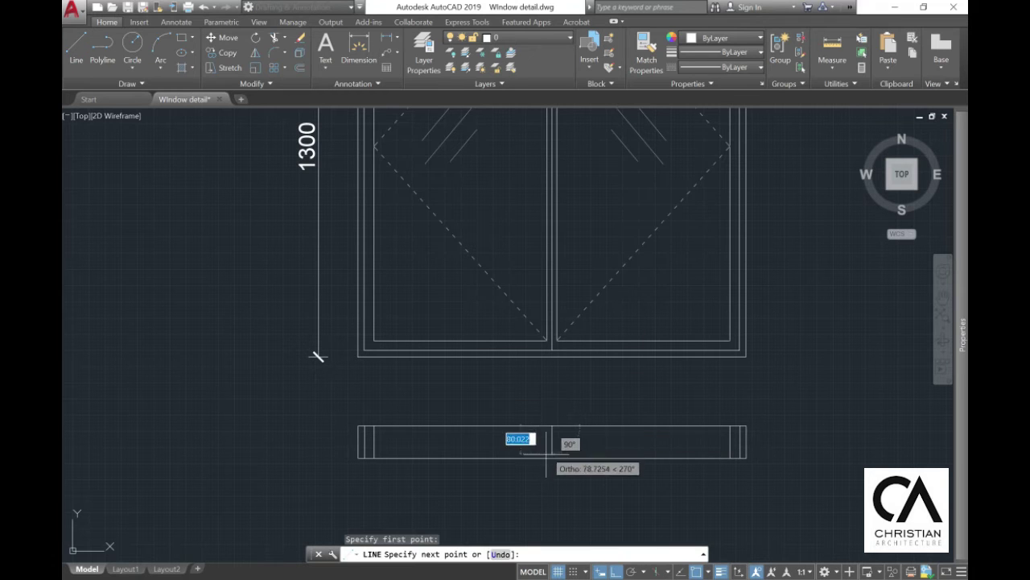
left_click(551, 458)
key("Escape")
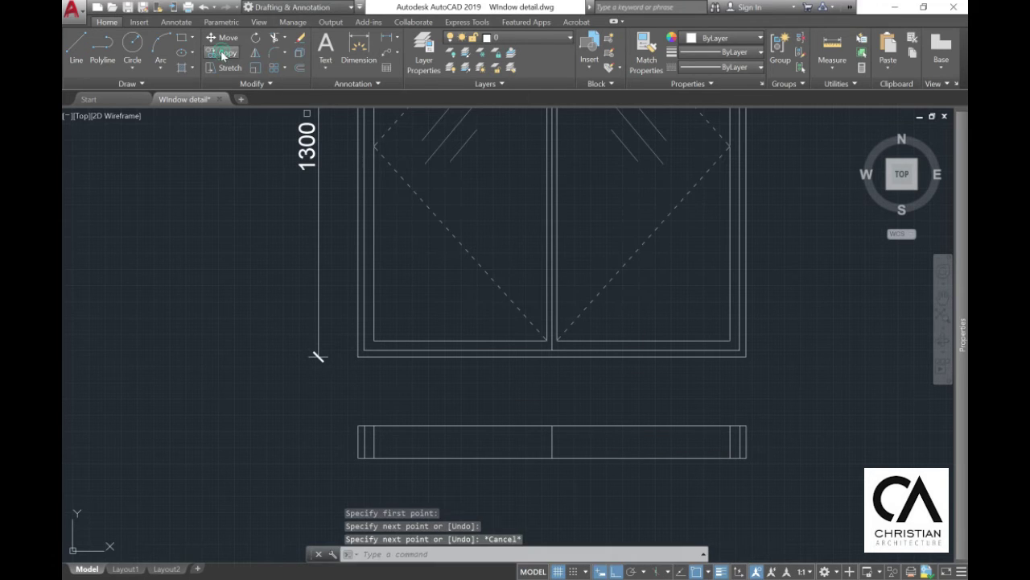
left_click(223, 53)
type("50")
key("Return")
key("Escape")
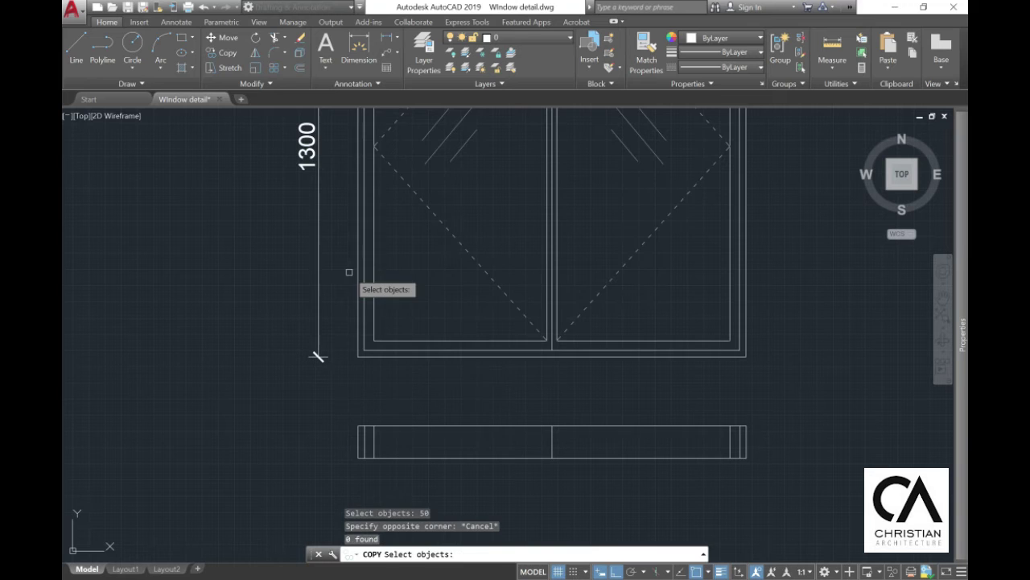
Step: Copy the plan's bottom line upward at distances of 50 mm and 25 mm
left_click(231, 52)
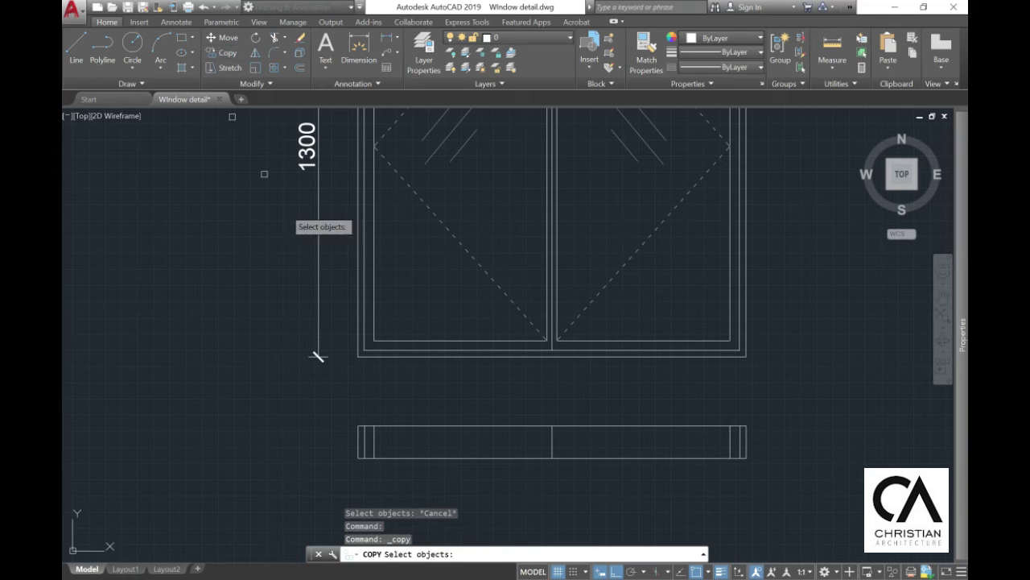
left_click(454, 474)
left_click(450, 431)
key("Return")
left_click(448, 434)
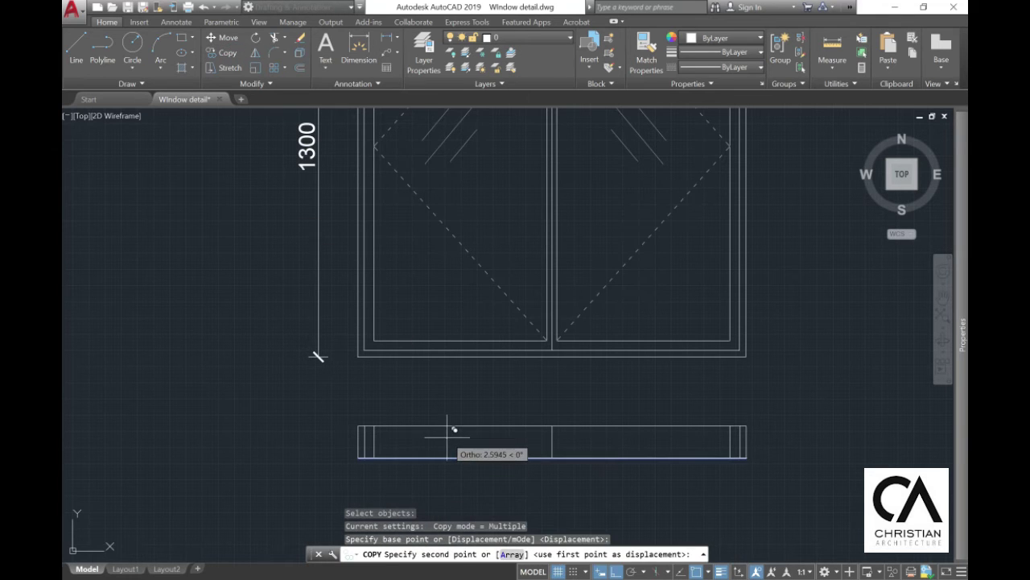
type("50")
key("Return")
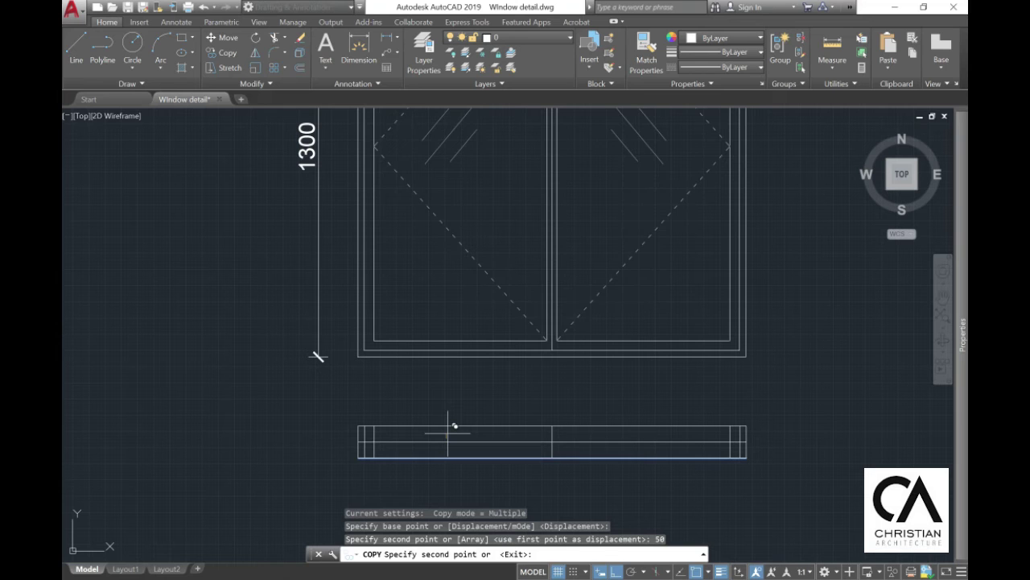
type("25")
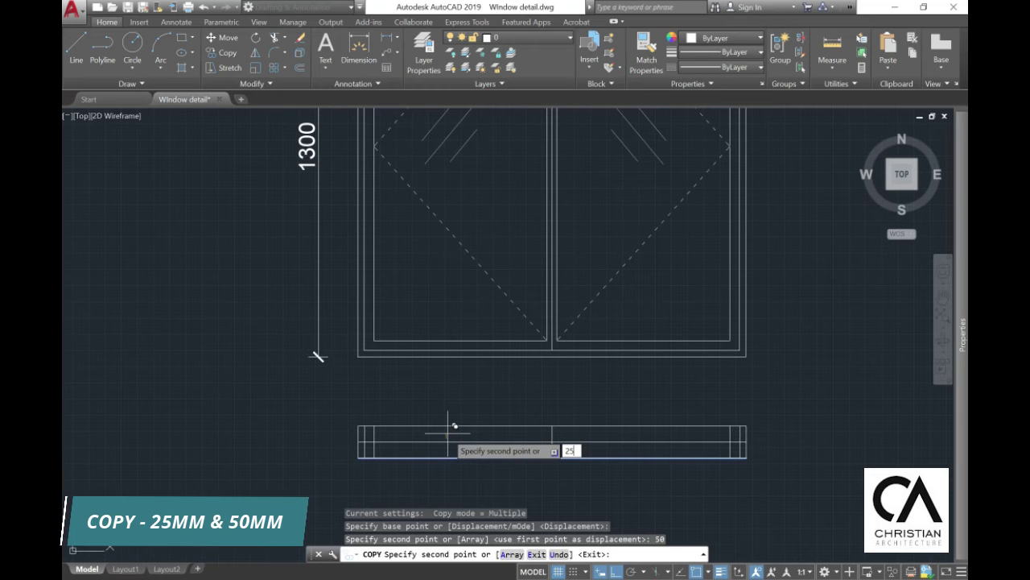
key("Return")
key("Escape")
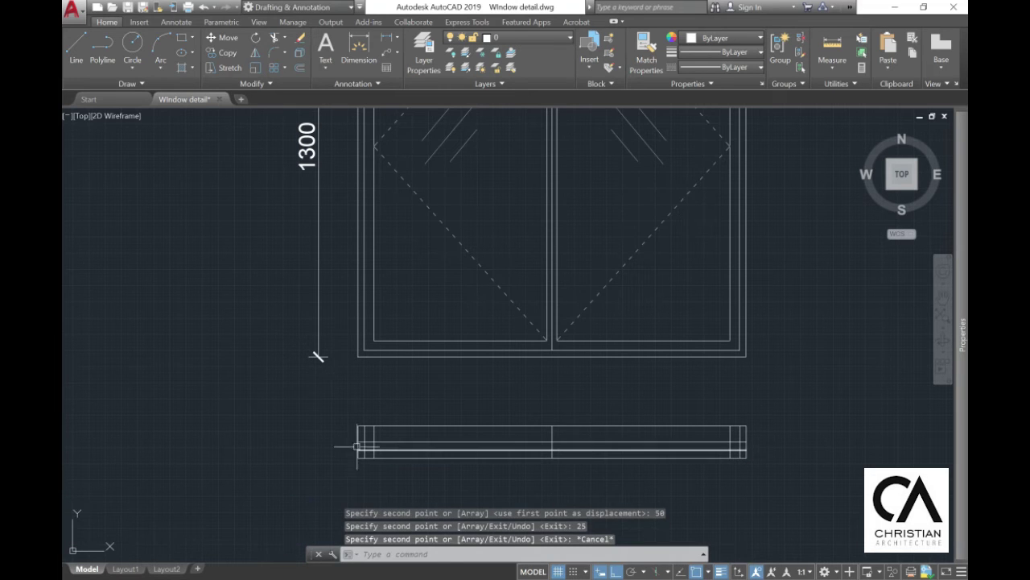
Step: Copy the plan's vertical centre line 15 mm to the left and 15 mm to the right
left_click(272, 40)
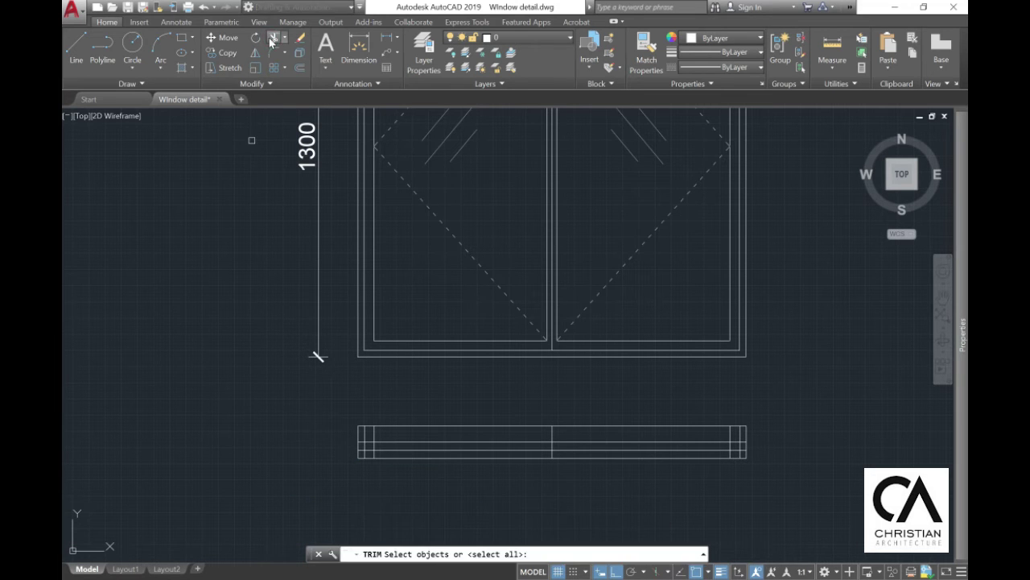
scroll(597, 463, "up", 2)
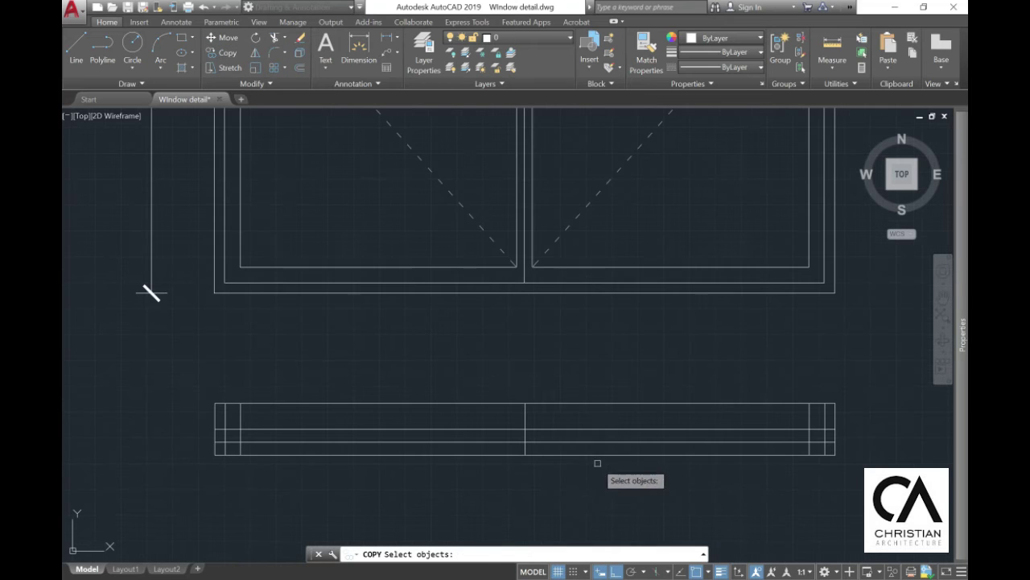
left_click(484, 415)
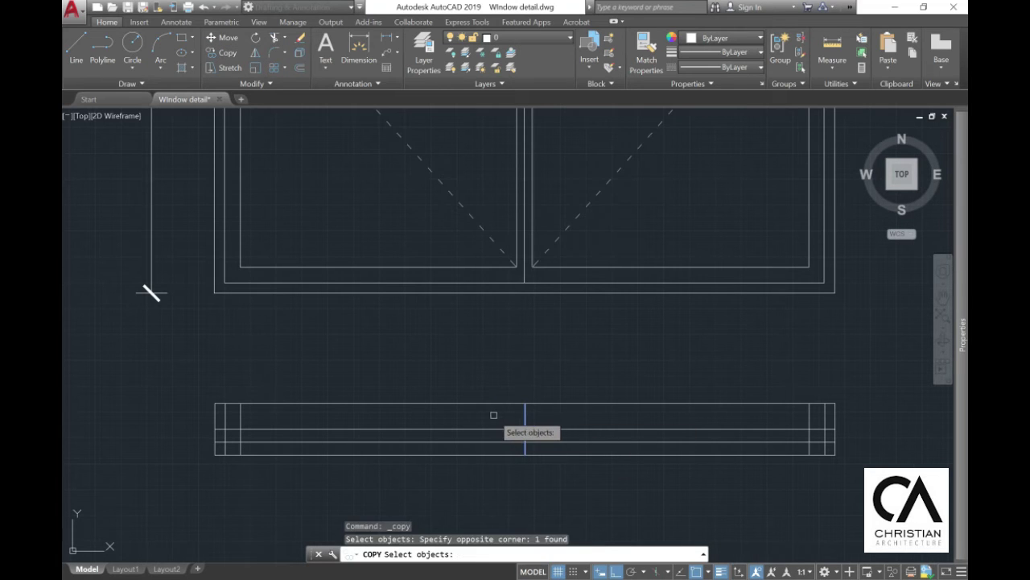
key("Return")
left_click(493, 412)
type("15")
key("Return")
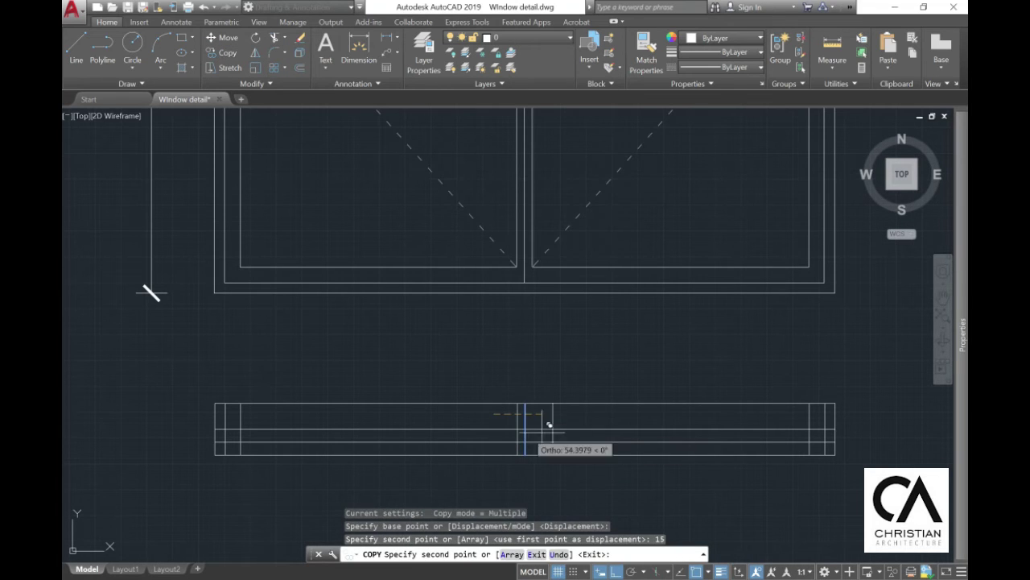
type("15")
key("Return")
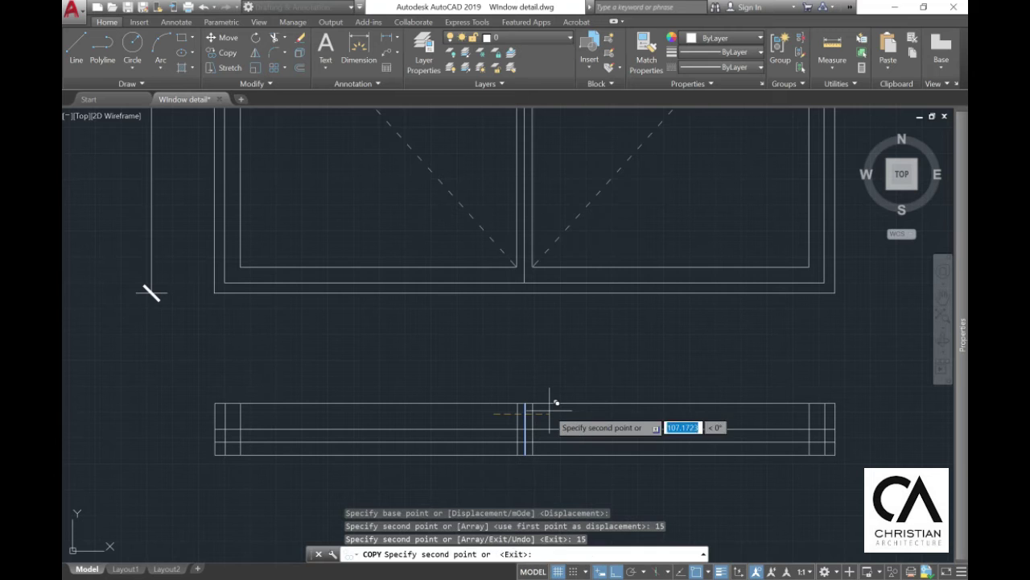
key("Escape")
Step: Trim the three central vertical lines of the plan above the 50 mm line and remove the 25 mm line between them
scroll(558, 396, "up", 5)
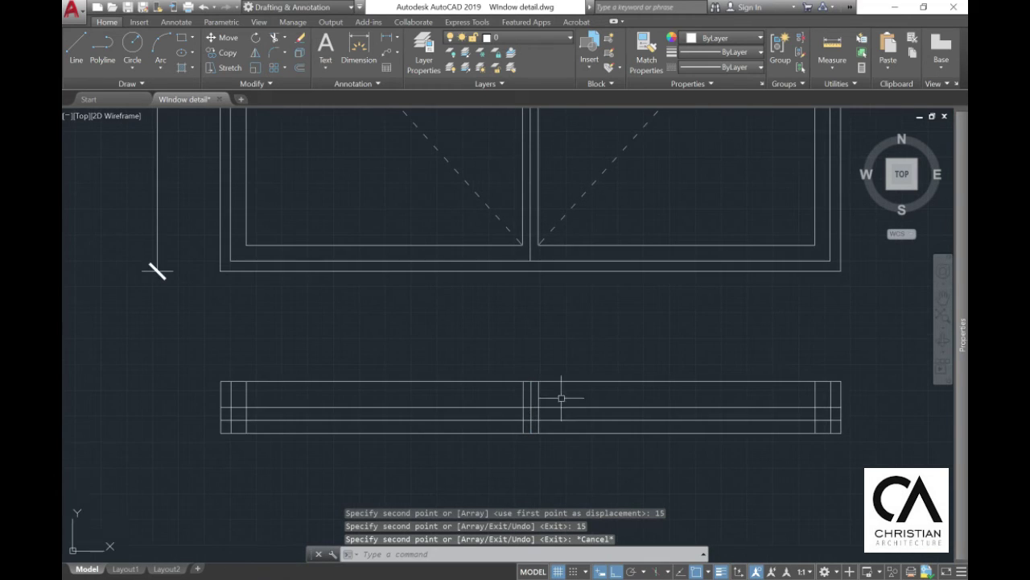
middle_click_drag(539, 423, 540, 381)
key("Escape")
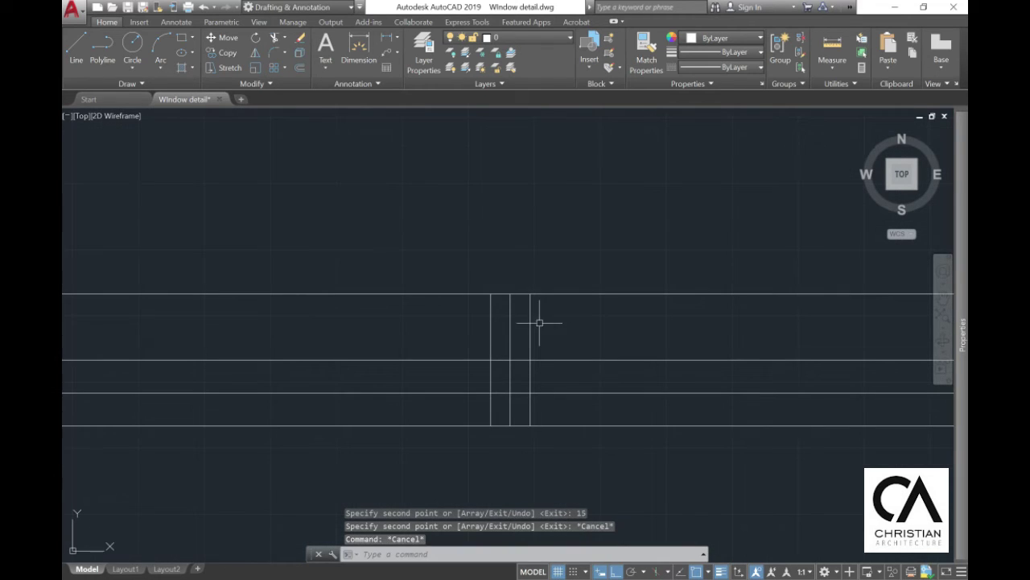
left_click(276, 39)
left_click(604, 433)
left_click(414, 223)
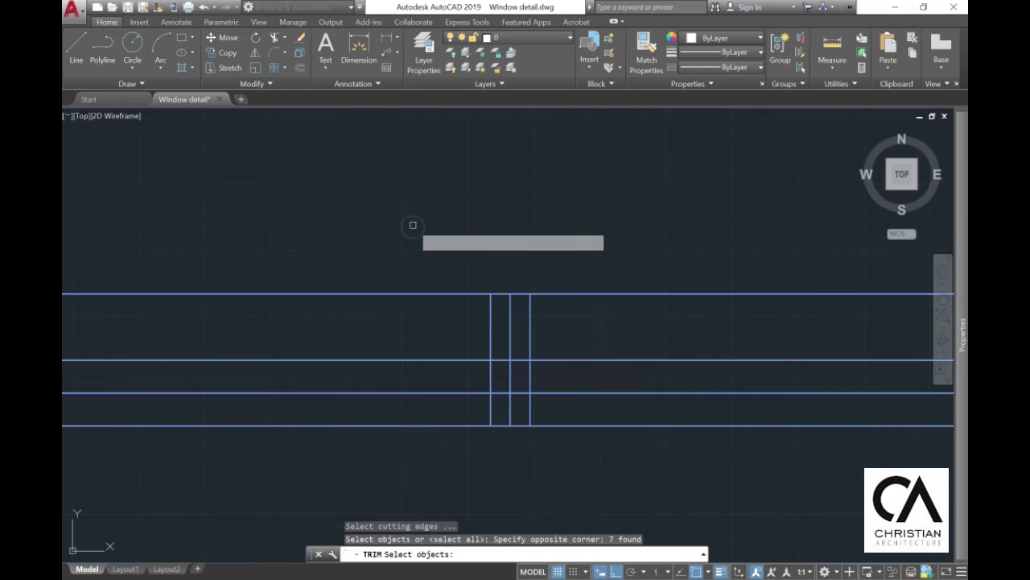
key("Return")
left_click(554, 339)
left_click(448, 319)
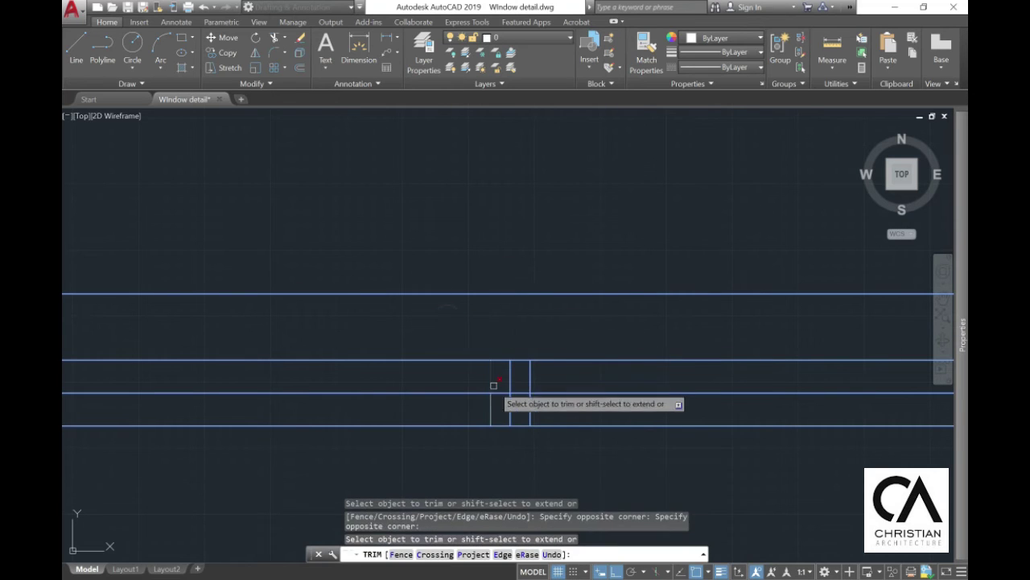
left_click(499, 393)
scroll(564, 395, "down", 4)
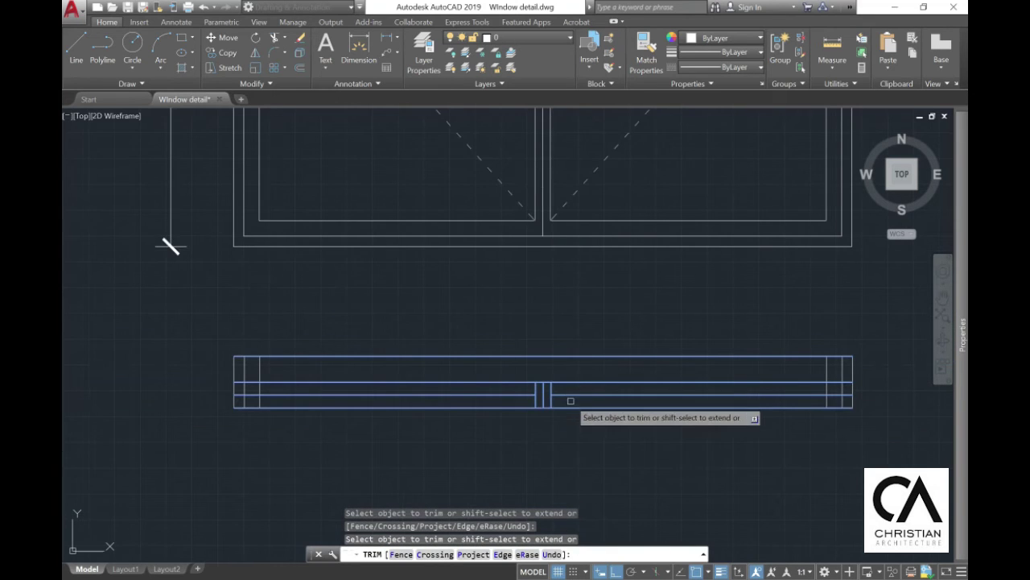
scroll(297, 410, "up", 2)
left_click(222, 393)
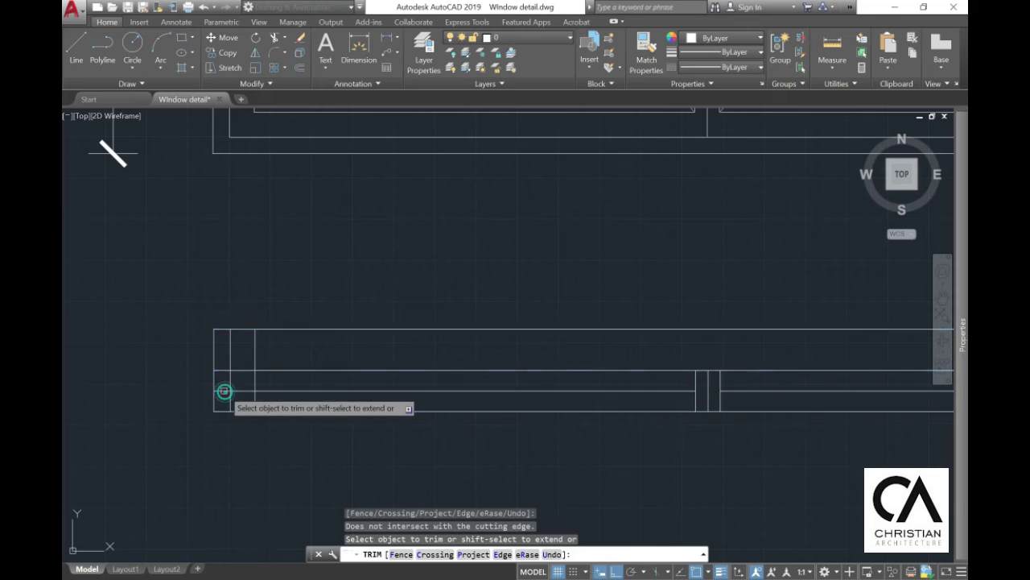
left_click(218, 369)
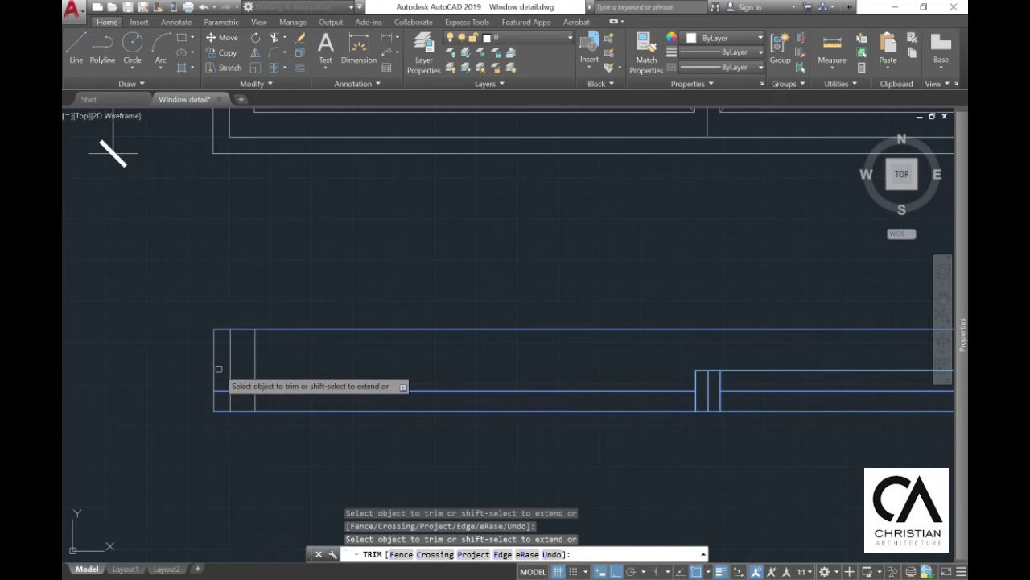
key("Escape")
key("Escape")
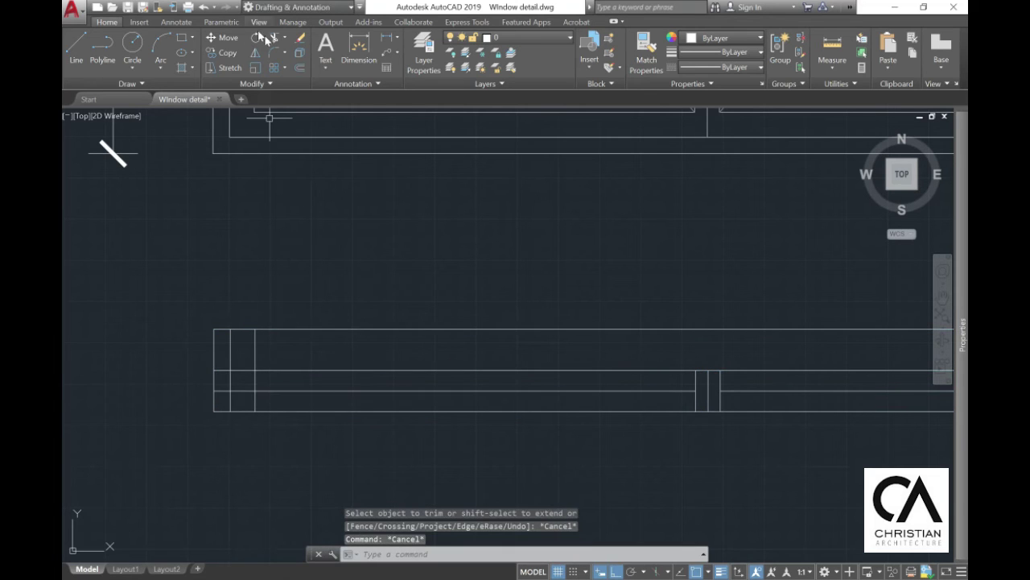
Step: Trim the plan's left end: clear both horizontals from the end frame, the 25 mm line from the stile, and the stile line above it
left_click(272, 38)
scroll(226, 423, "up", 2)
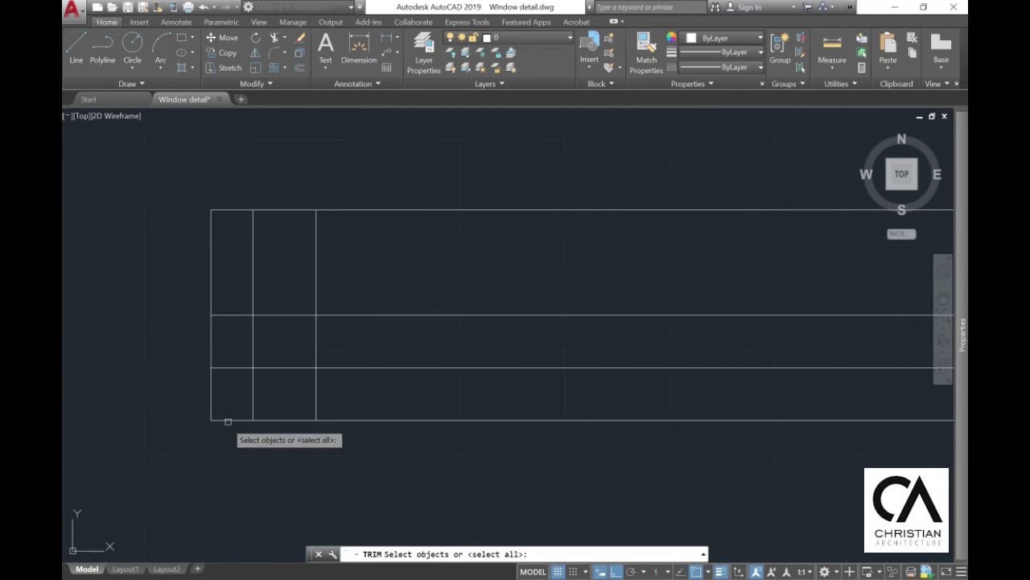
left_click(373, 491)
left_click(157, 274)
key("Return")
left_click(234, 367)
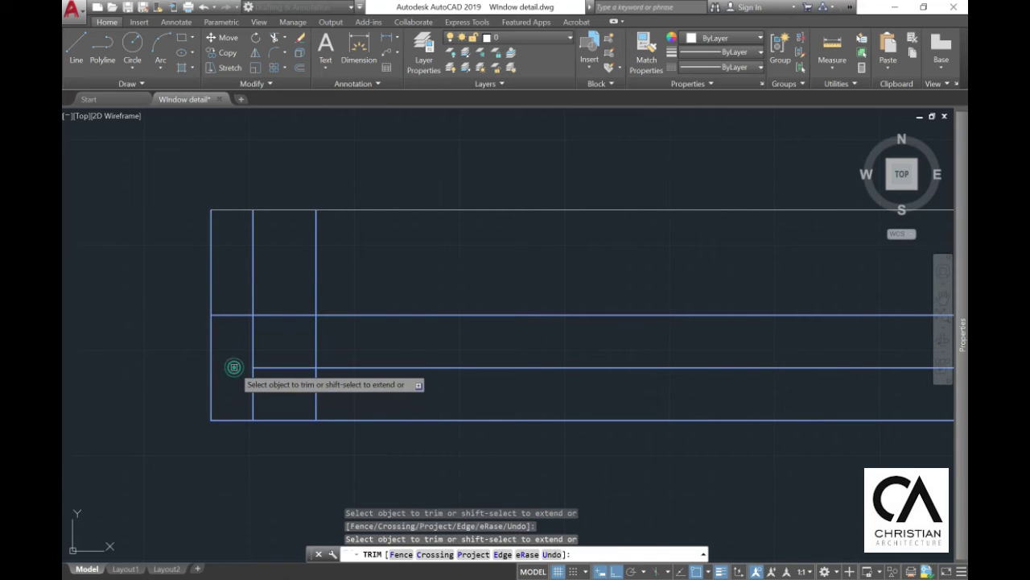
left_click(238, 314)
left_click(263, 313)
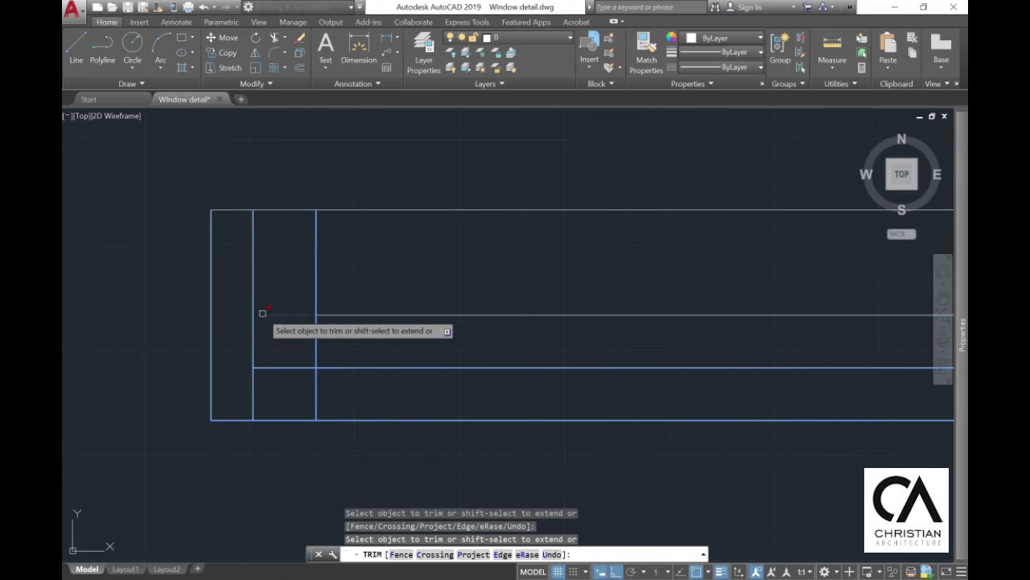
left_click(315, 279)
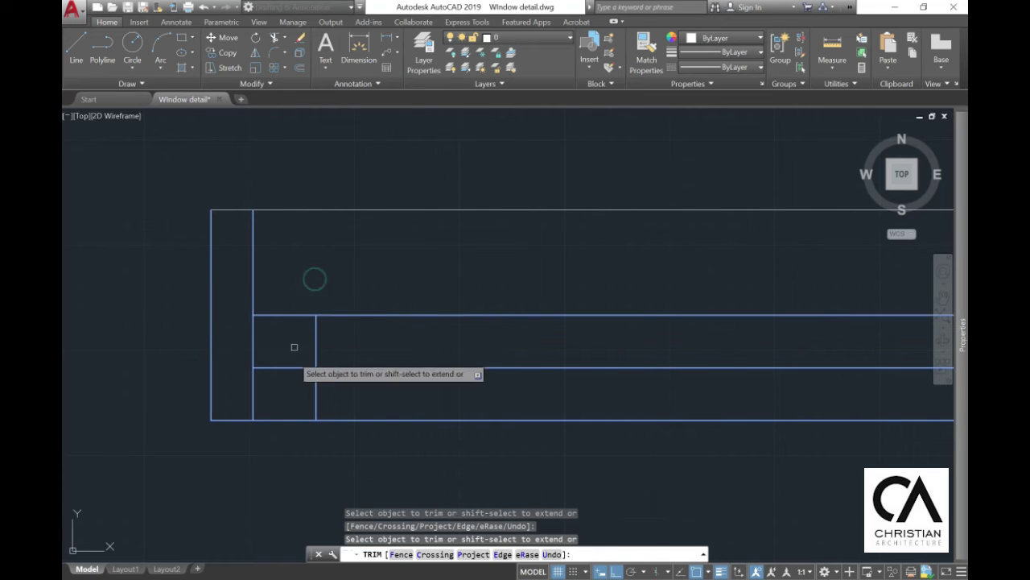
left_click(289, 369)
Step: Trim the innermost vertical line at the plan's right end above the 50 mm line
scroll(288, 365, "down", 3)
middle_click_drag(553, 447, 362, 394)
scroll(362, 394, "right", 5)
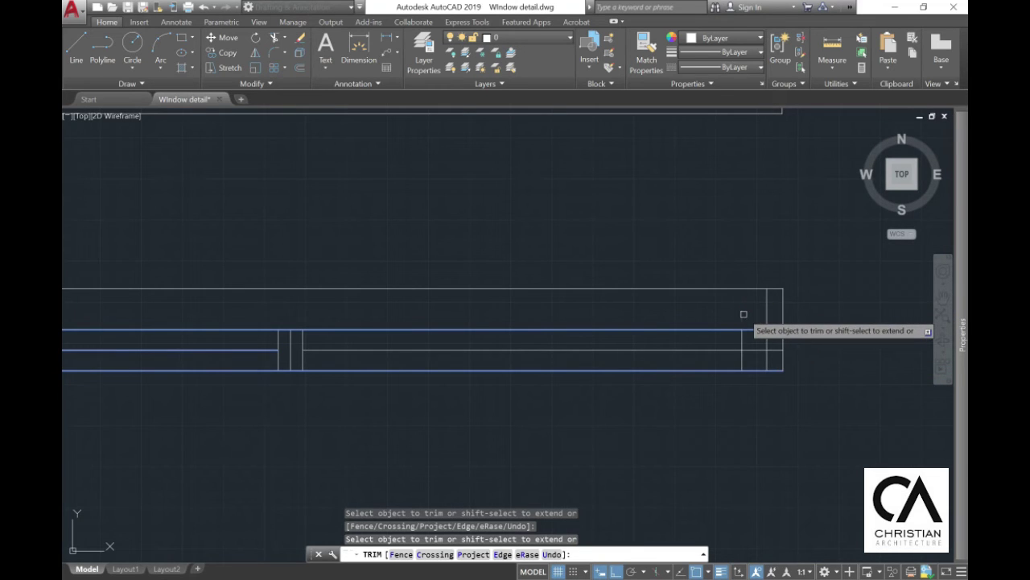
left_click(773, 344)
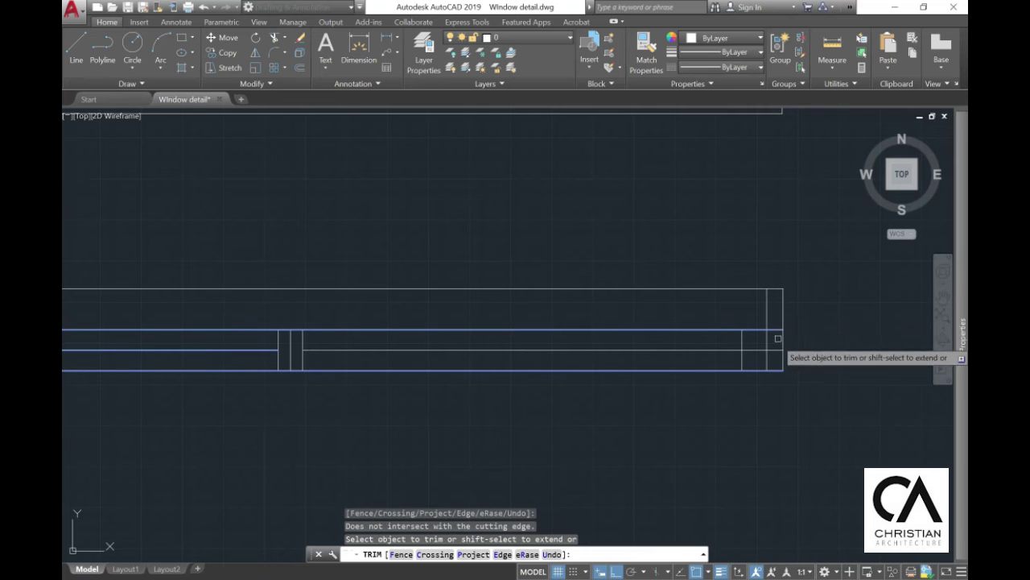
key("Escape")
key("Escape")
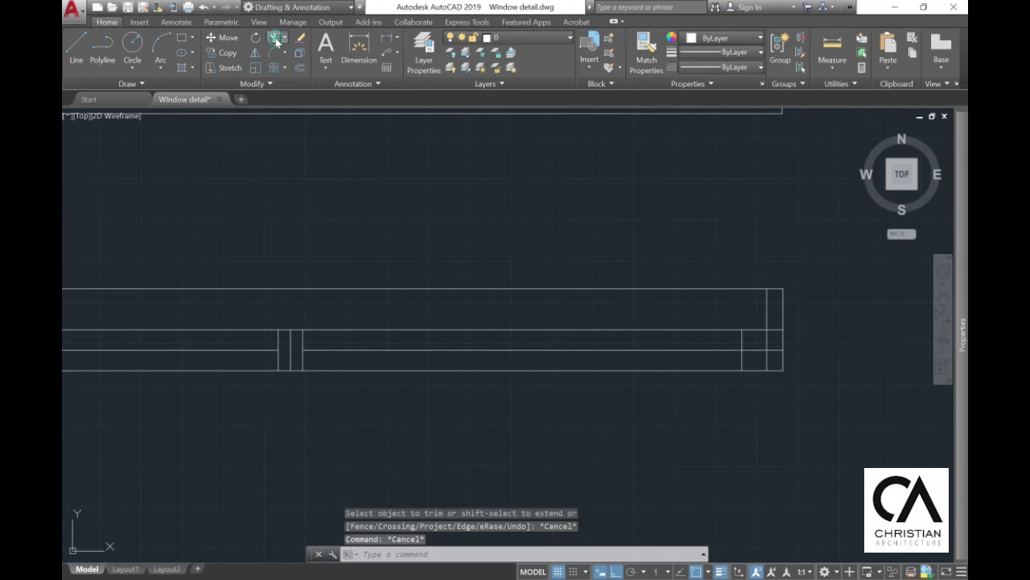
Step: Trim both horizontal lines out of the plan's right end frame and the 25 mm line out of the adjoining stile
left_click(274, 38)
scroll(801, 342, "up", 2)
left_click(807, 414)
left_click(664, 208)
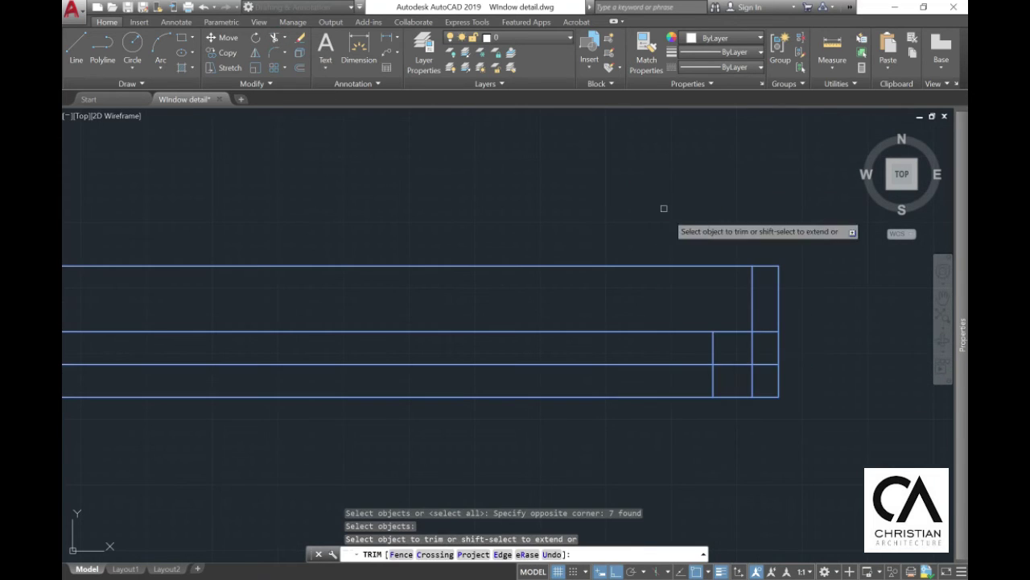
left_click(765, 363)
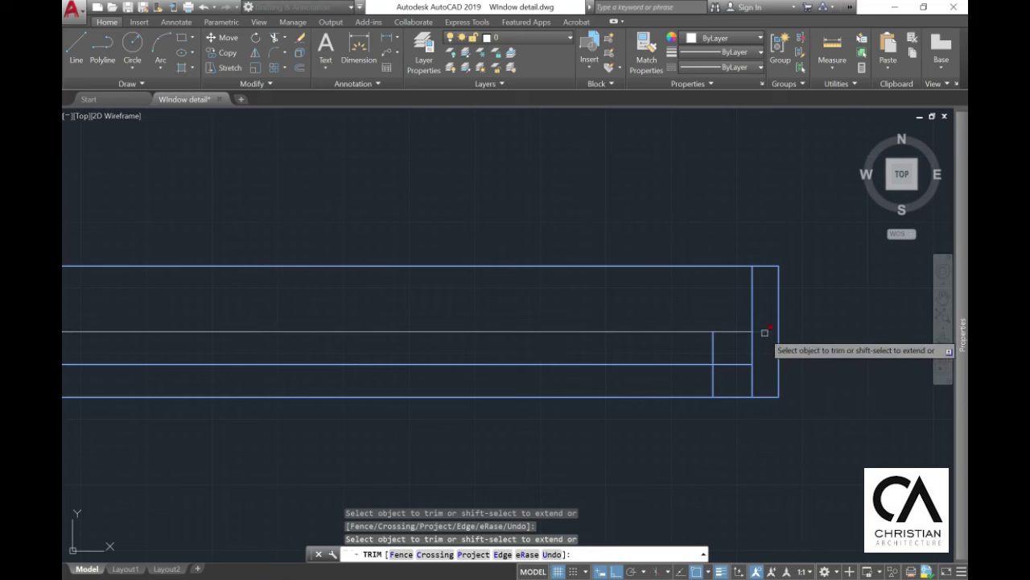
left_click(732, 363)
key("Escape")
Step: Set the lineweight of the two glass lines in the plan to 0.50 mm
scroll(785, 382, "down", 2)
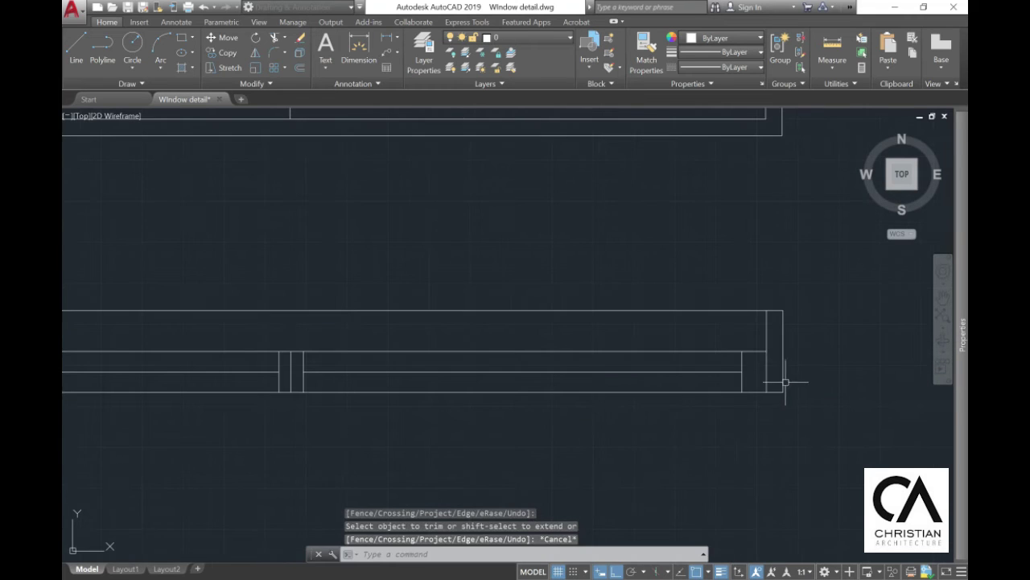
middle_click_drag(458, 363, 598, 335)
scroll(561, 335, "down", 2)
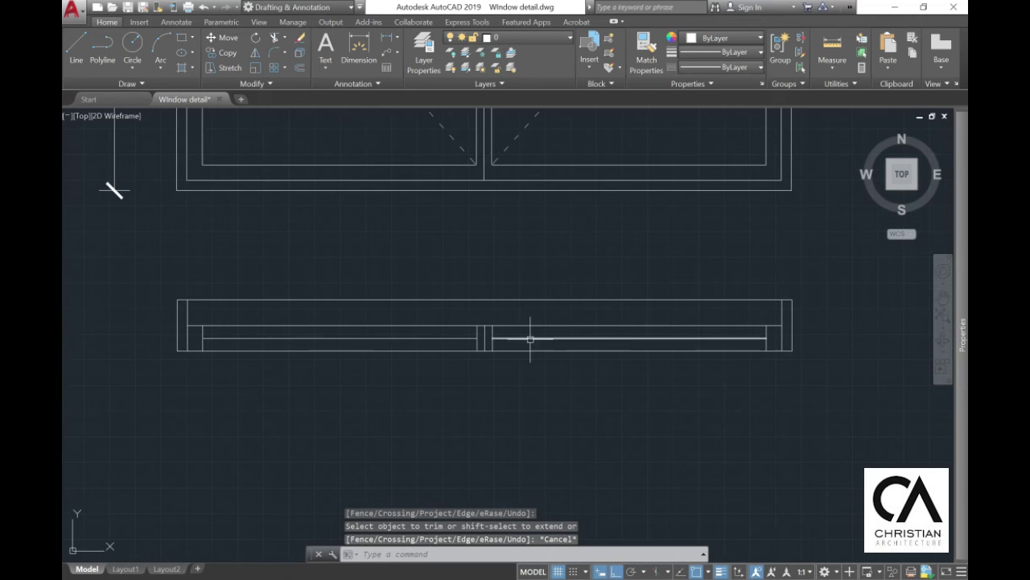
left_click(531, 339)
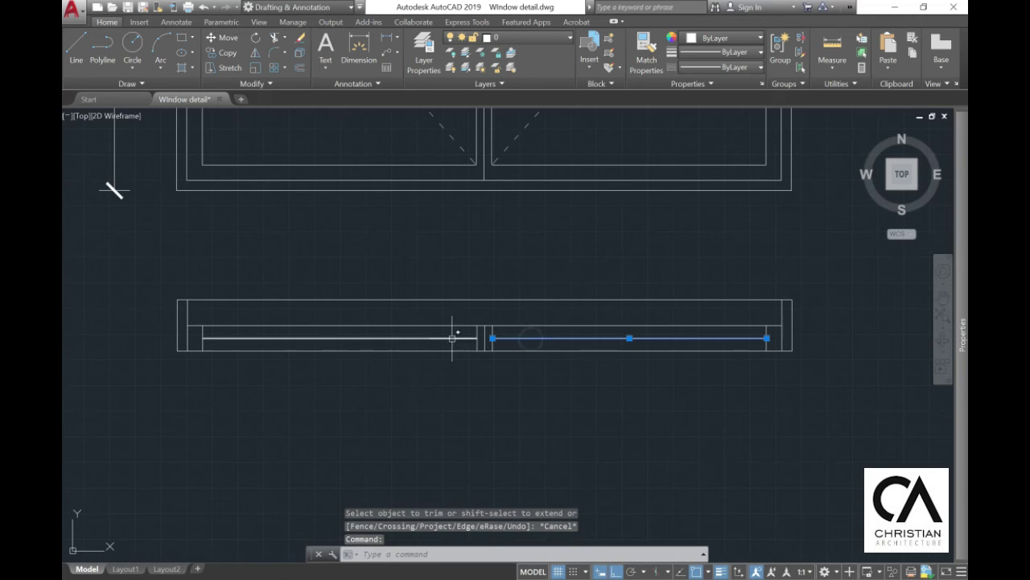
left_click(704, 53)
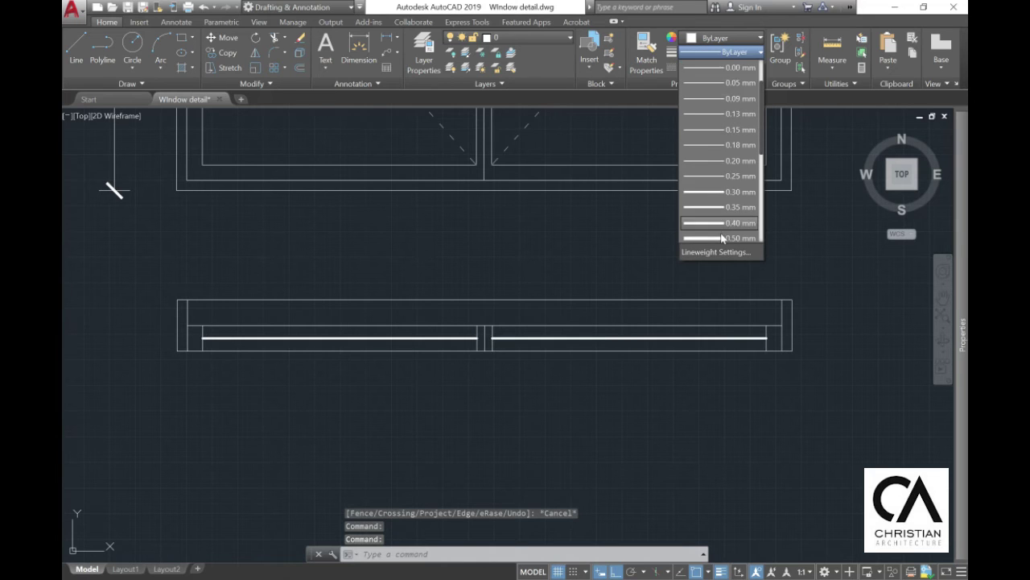
left_click(722, 238)
left_click(733, 54)
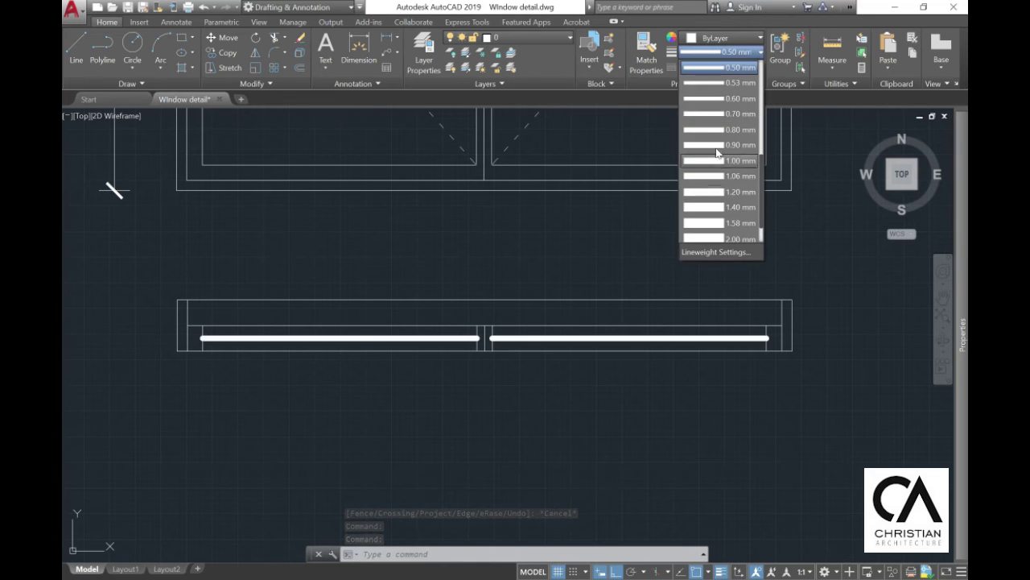
left_click(718, 69)
key("Escape")
Step: Dimension the plan's overall depth with a vertical dimension to the left of the plan
middle_click_drag(344, 332, 387, 370)
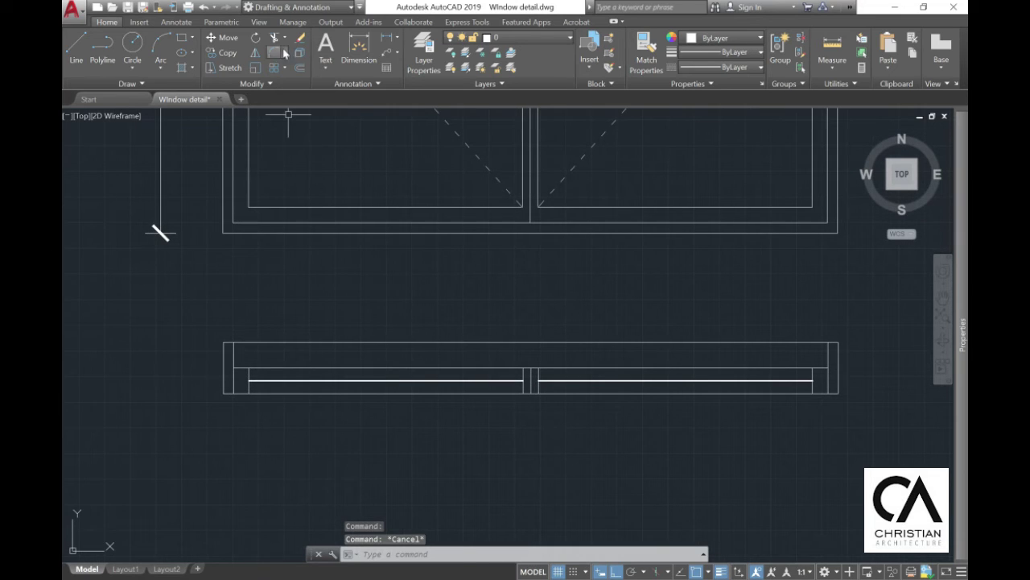
left_click(367, 52)
key("Return")
left_click(224, 342)
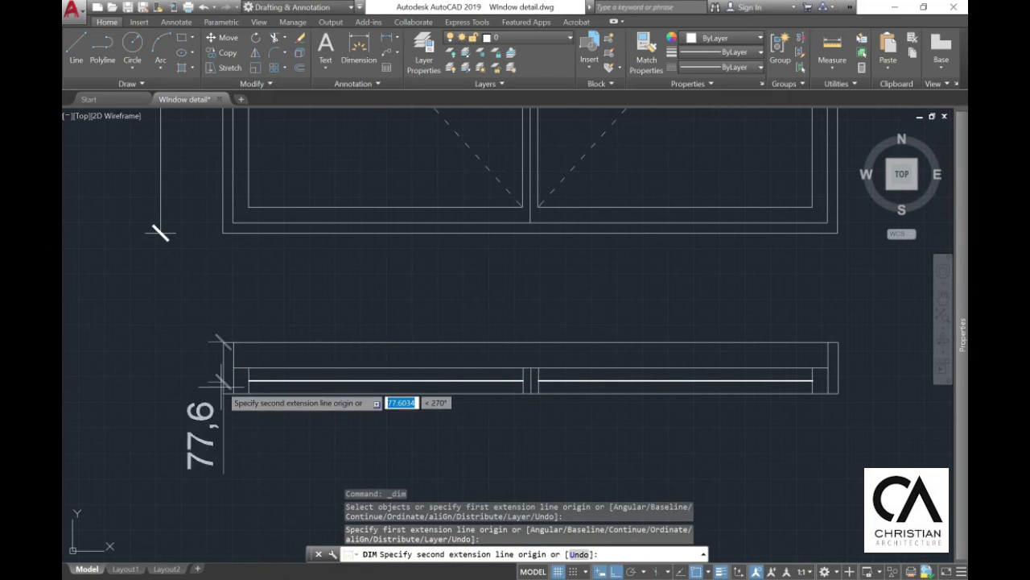
left_click(223, 393)
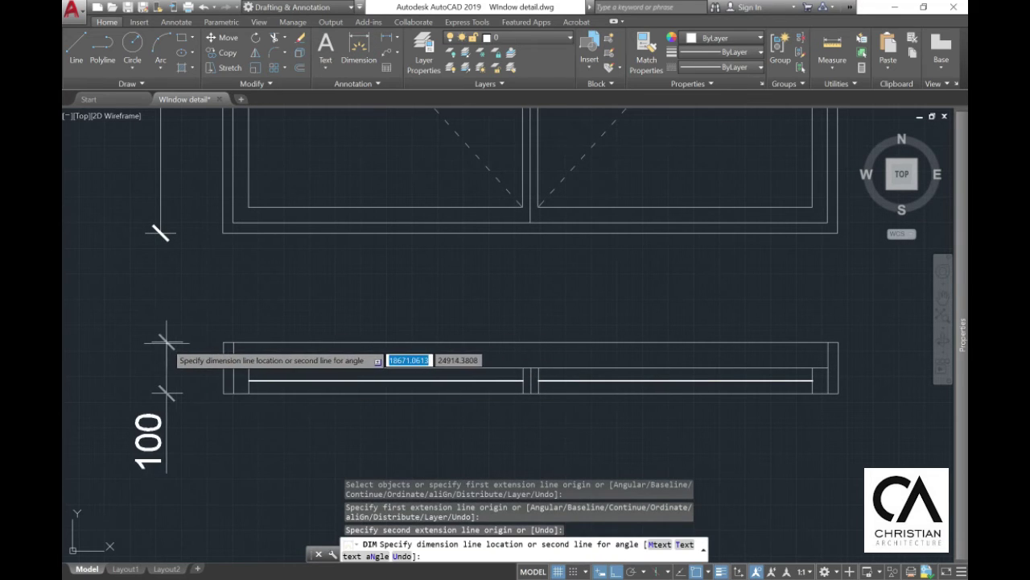
left_click(167, 342)
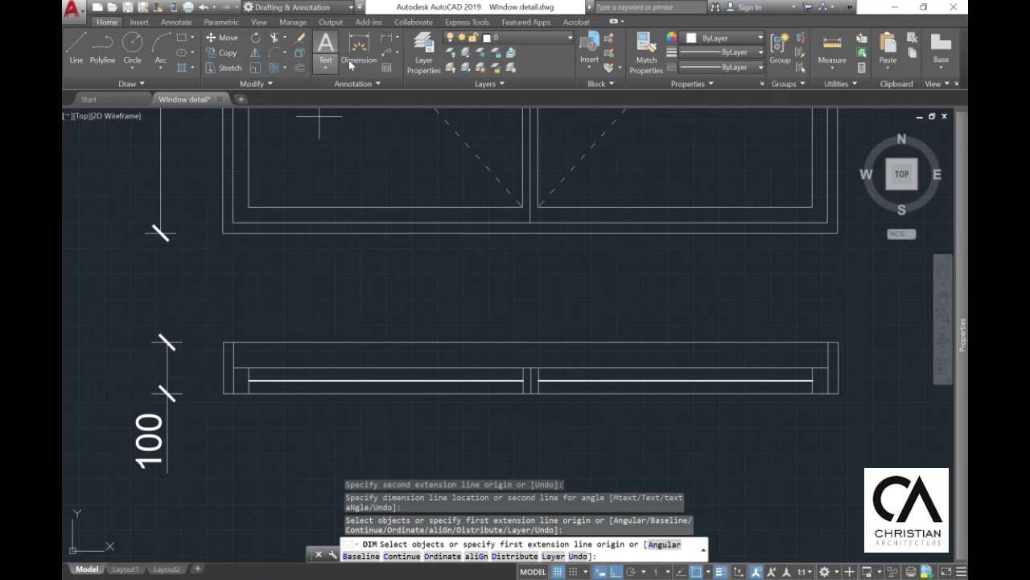
Step: Dimension the width of the plan's left end frame, placing the dimension above the plan
left_click(348, 59)
key("Return")
left_click(225, 342)
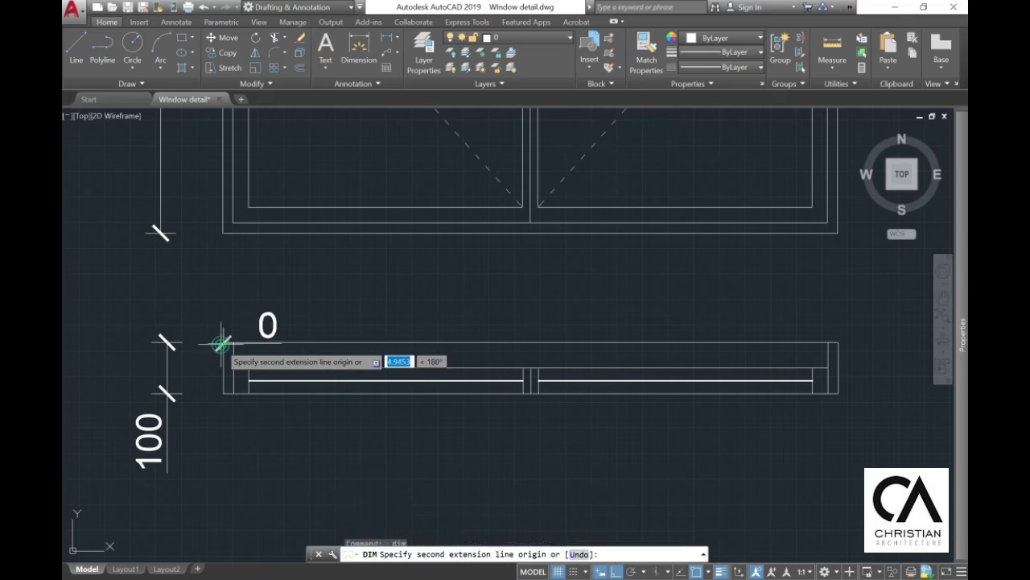
left_click(234, 342)
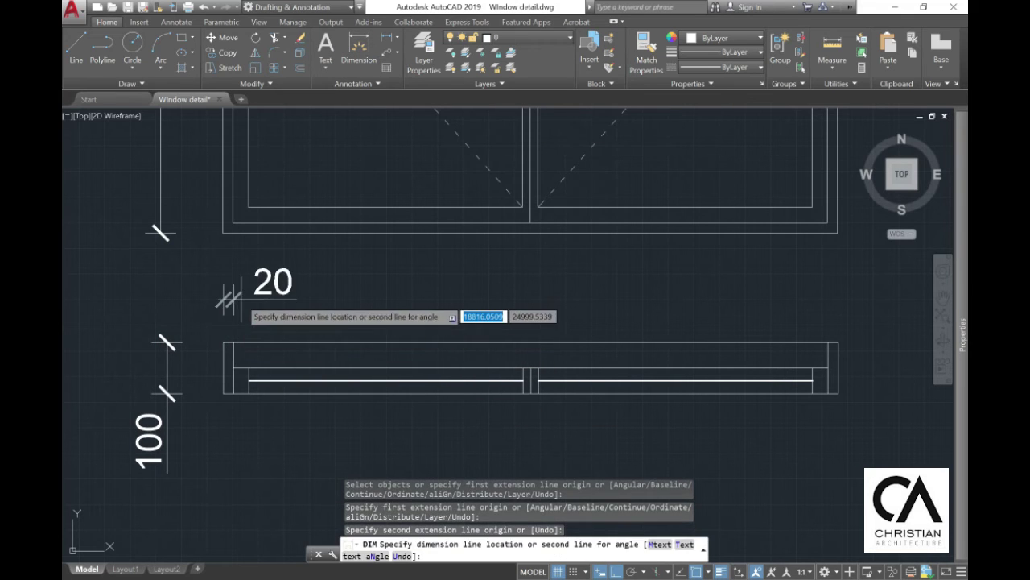
left_click(239, 299)
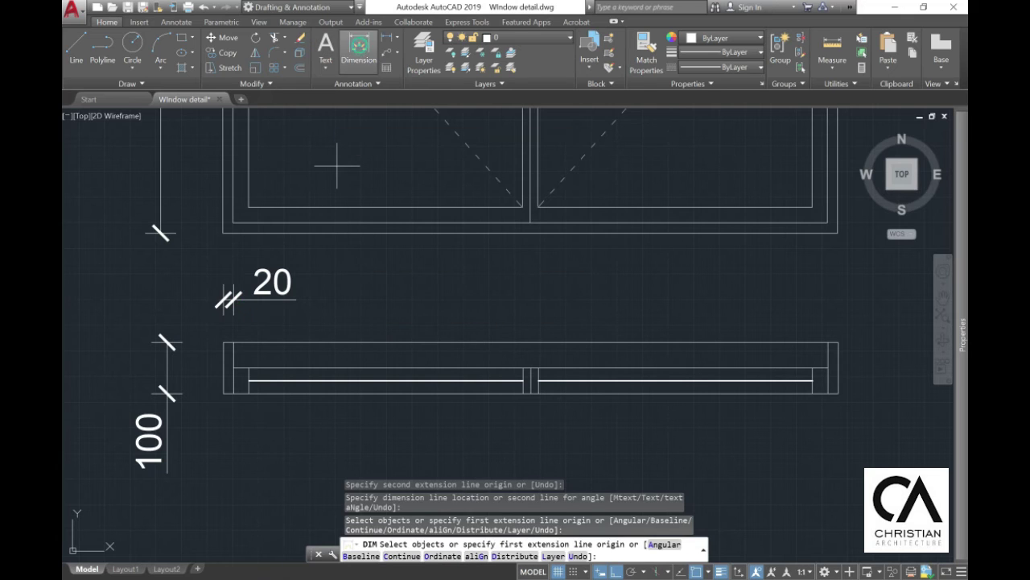
Step: Dimension the sash depth at the plan's left end, placing it between the plan and the overall depth dimension
key("Return")
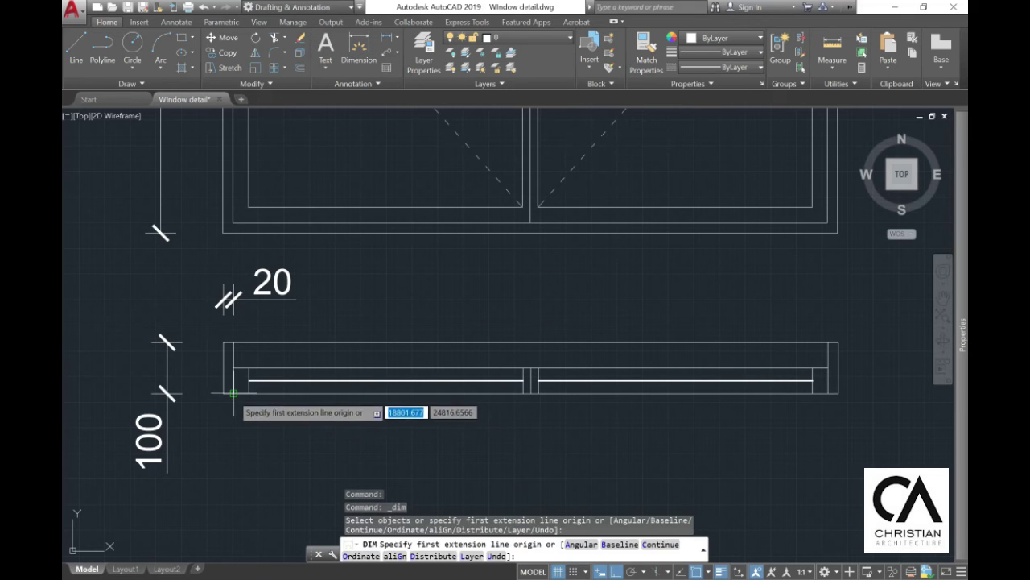
left_click(234, 393)
left_click(233, 368)
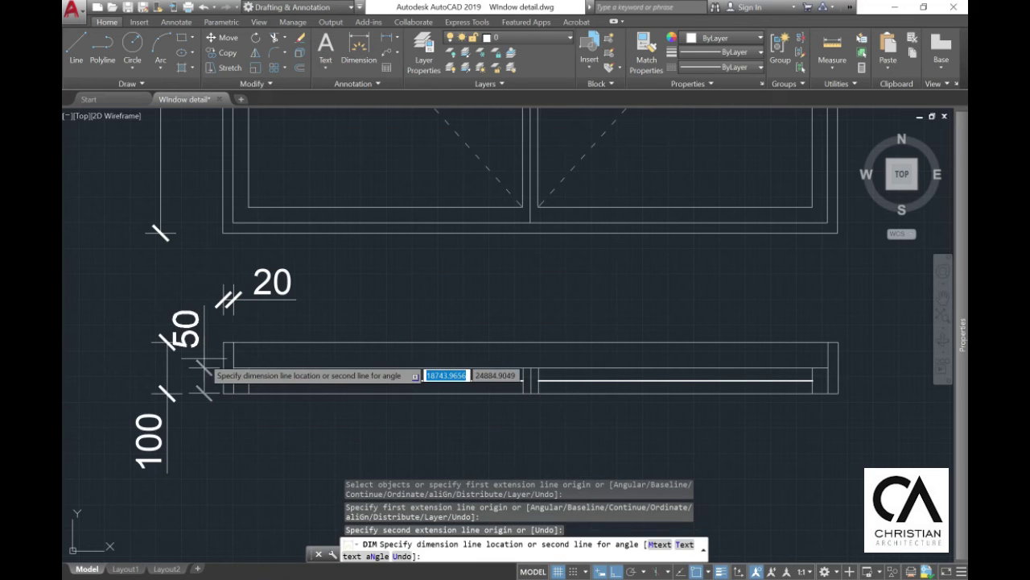
left_click(203, 375)
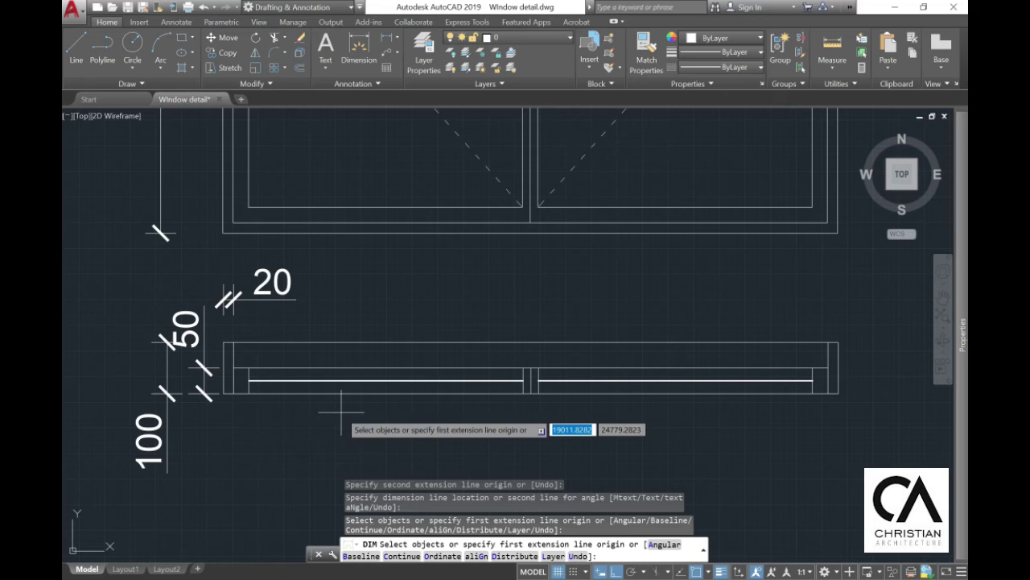
Step: Dimension the width of the left sash stile, placing the dimension below the plan
key("Return")
left_click(232, 393)
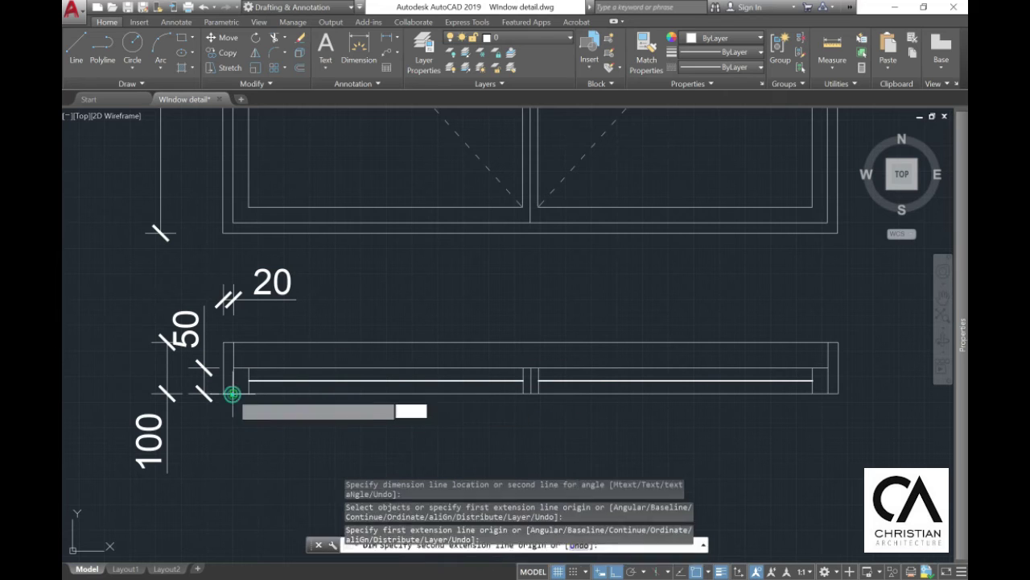
left_click(249, 393)
left_click(241, 425)
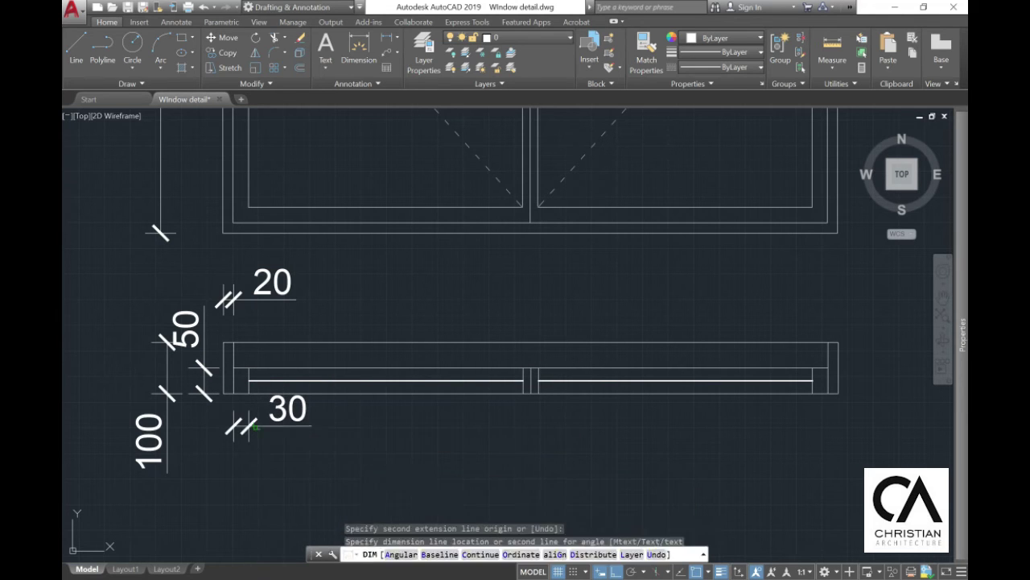
Step: Dimension the combined width of the two meeting stiles at the plan's centre, placing the dimension below the plan
key("Return")
left_click(523, 393)
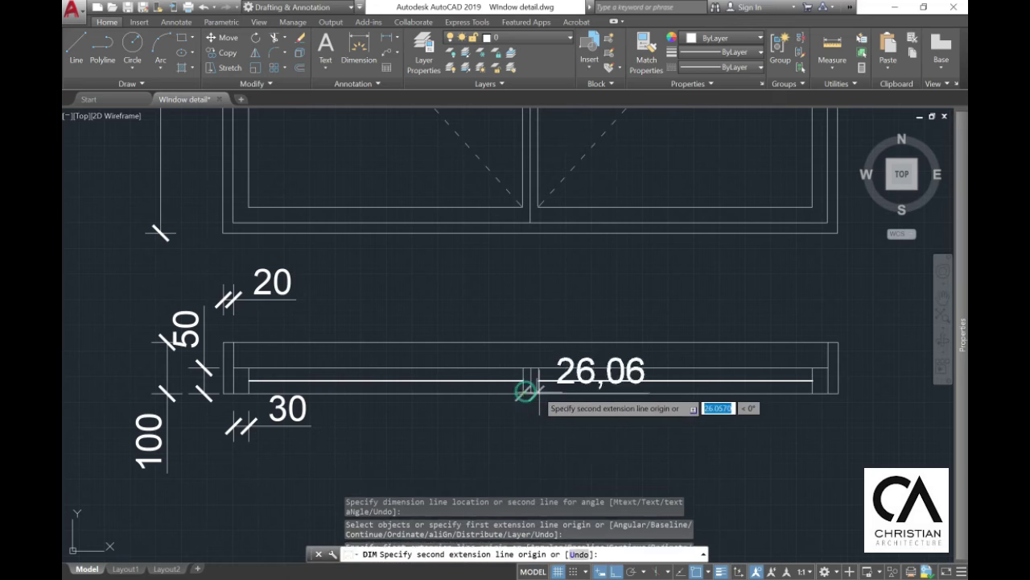
left_click(539, 393)
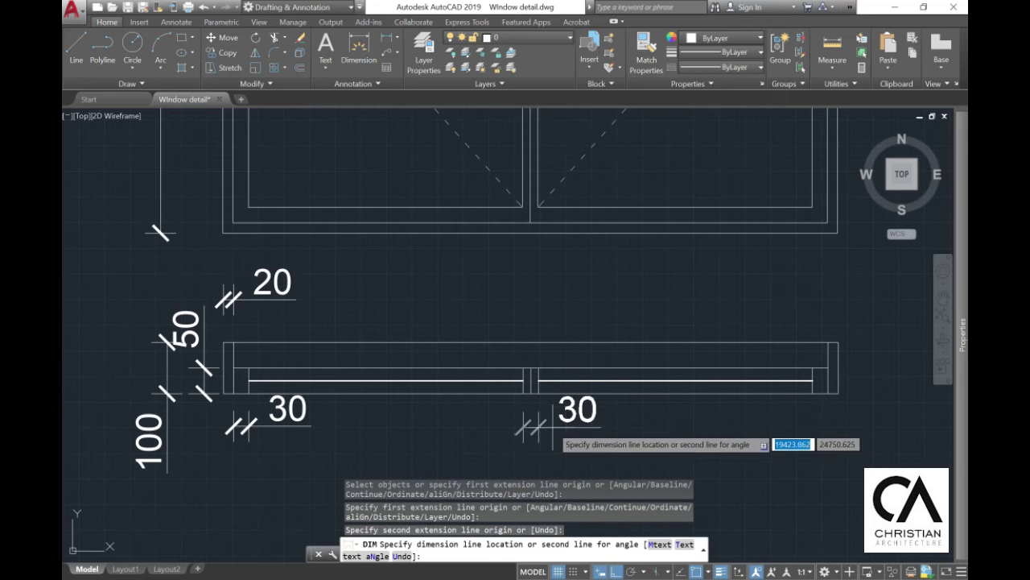
left_click(557, 428)
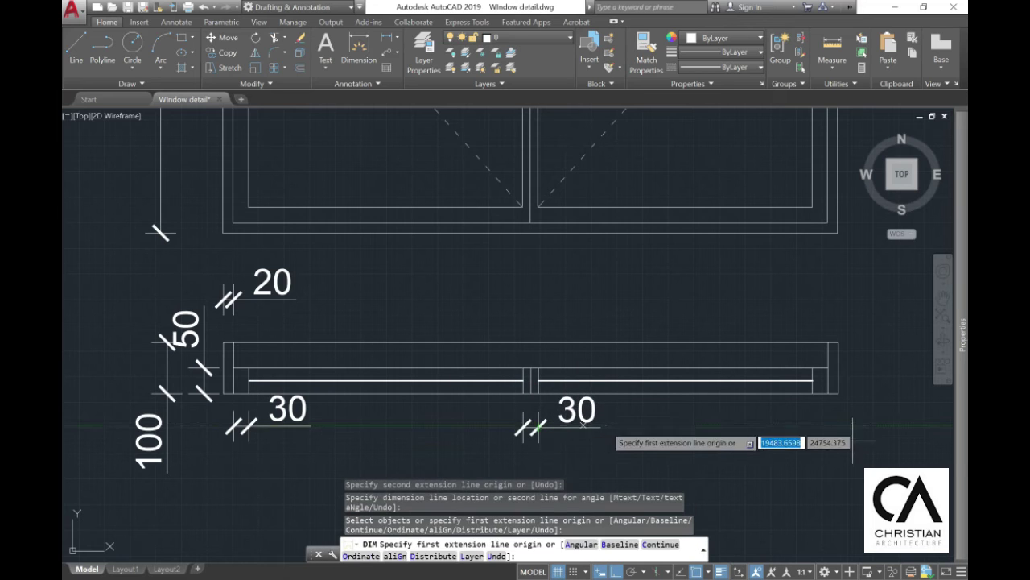
Step: Dimension the combined width of the right sash stile and right end frame, placing the dimension below the plan
left_click(813, 392)
left_click(838, 393)
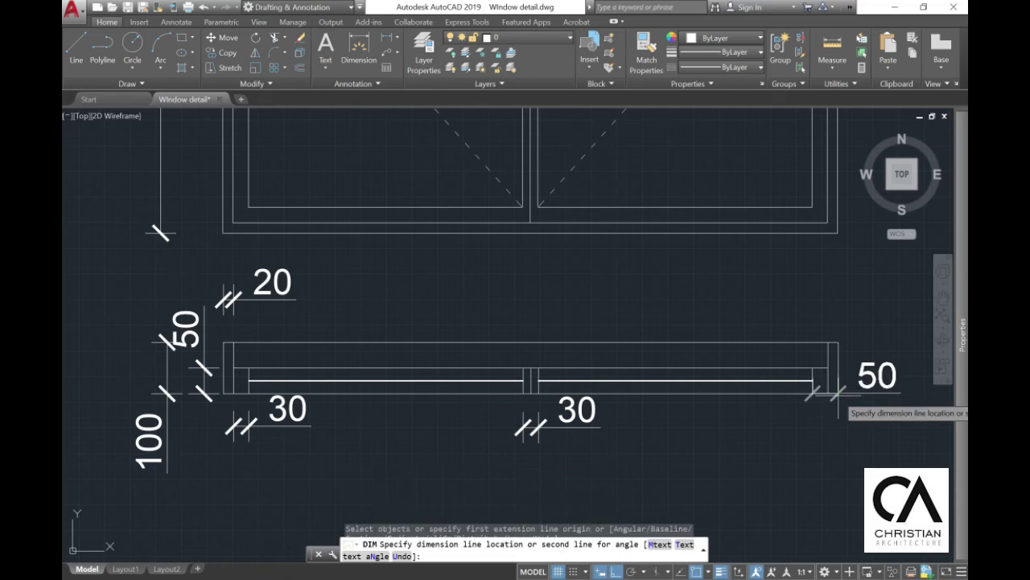
left_click(842, 431)
key("Escape")
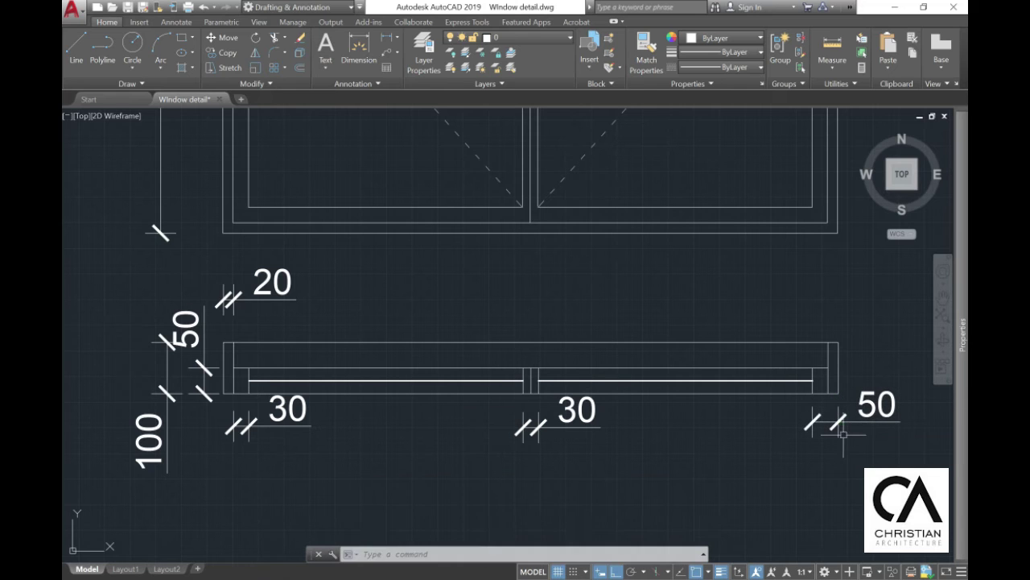
Step: Copy the CASEMENT title horizontally to the empty area right of the casement window
scroll(435, 352, "down", 4)
scroll(451, 288, "down", 4)
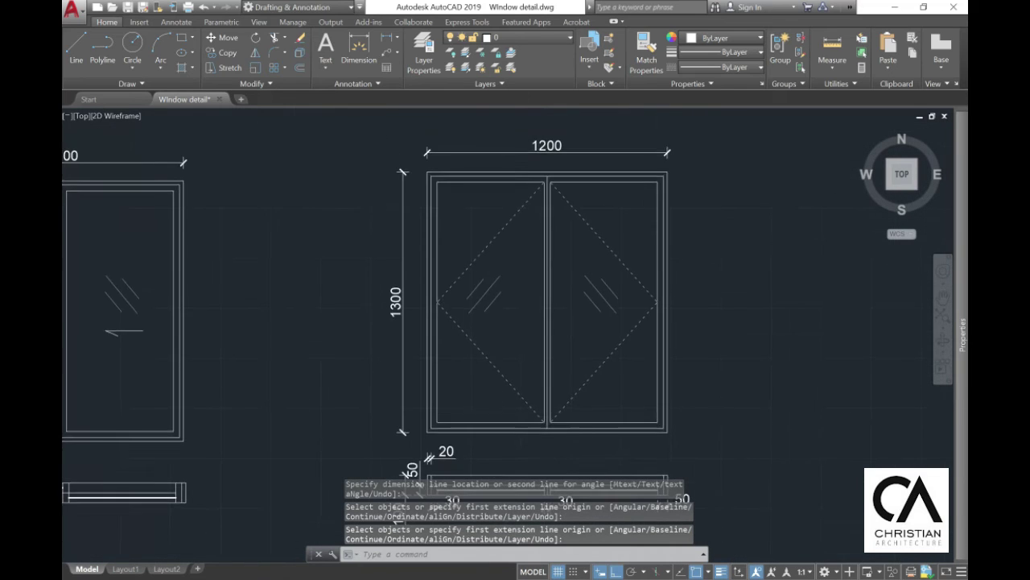
scroll(522, 270, "up", 3)
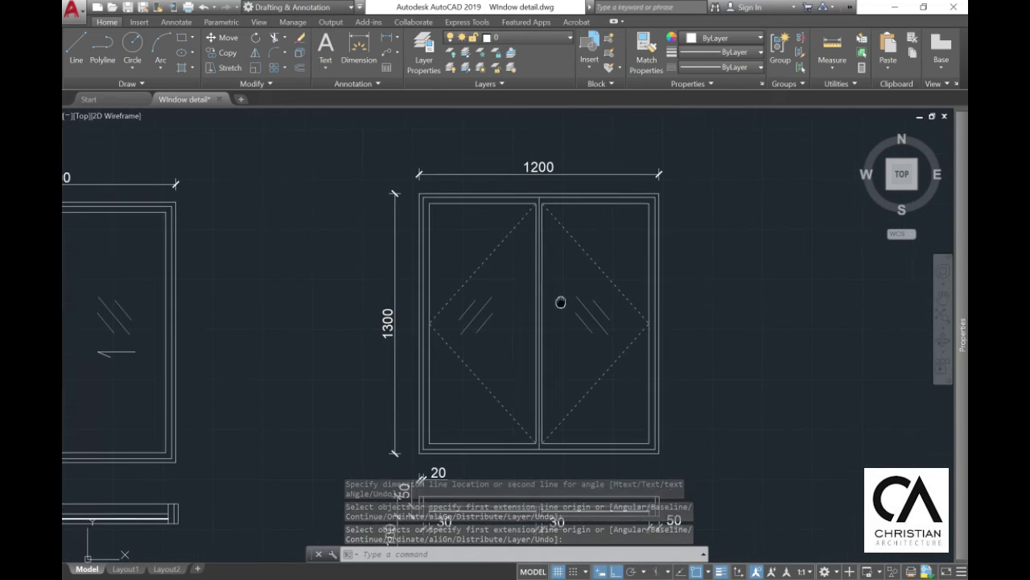
scroll(563, 294, "down", 3)
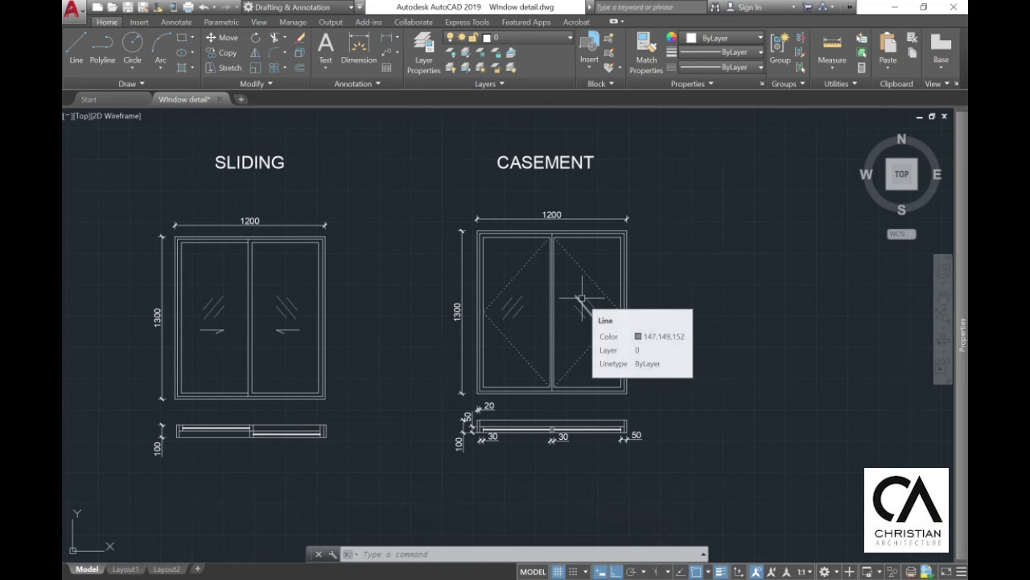
middle_click_drag(554, 320, 547, 325)
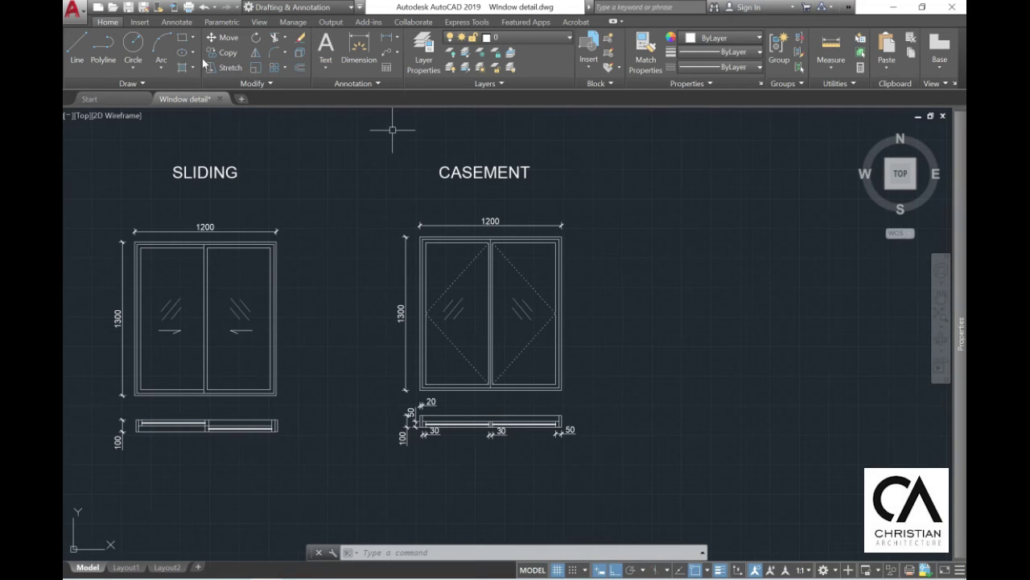
left_click(222, 54)
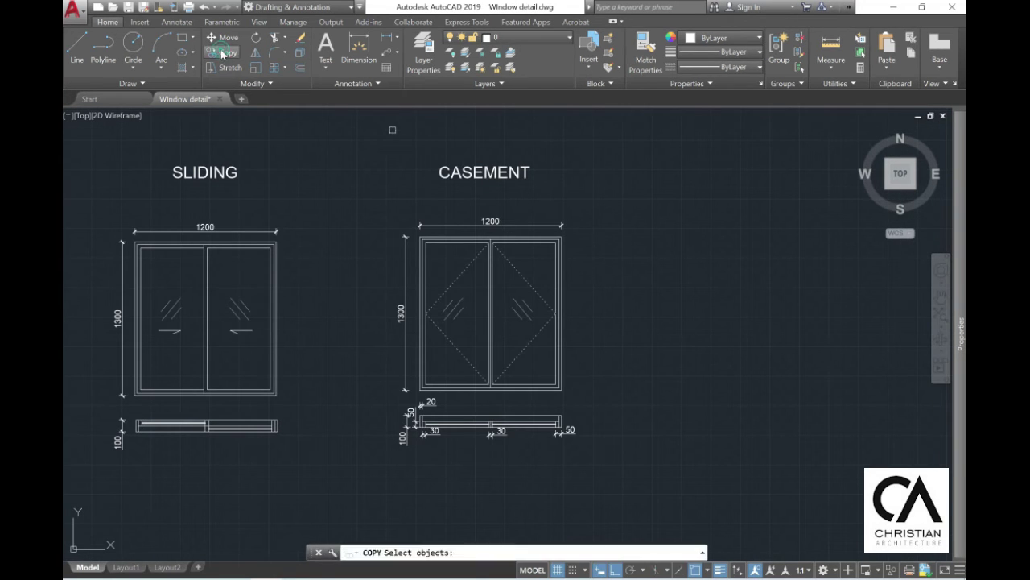
left_click(475, 172)
key("Return")
left_click(475, 135)
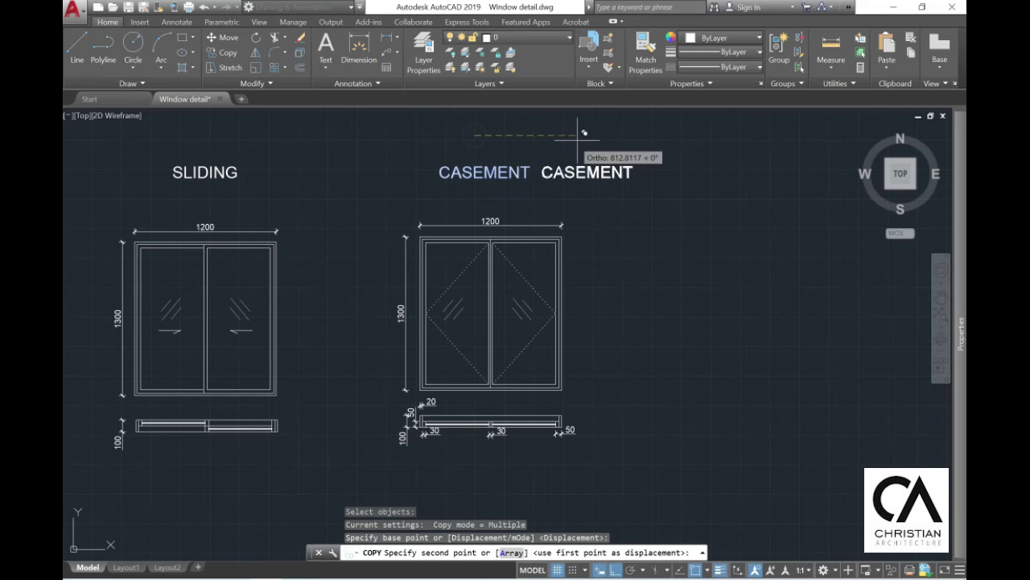
left_click(723, 134)
key("Escape")
Step: Change the copied title to TOP HUNG and widen its text box so the words fit on one line
middle_click_drag(743, 202, 529, 226)
double_click(520, 192)
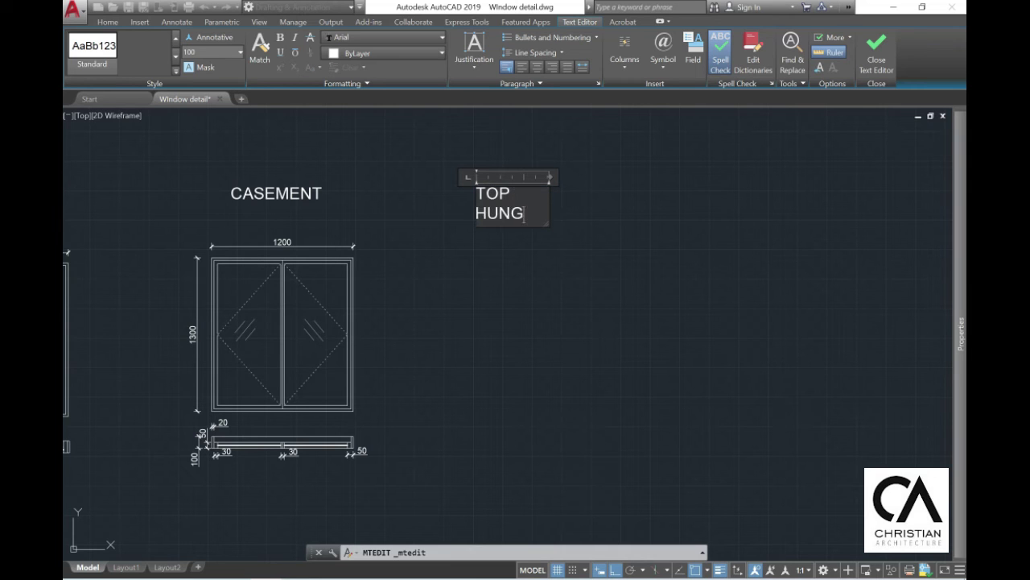
left_click_drag(546, 221, 577, 215)
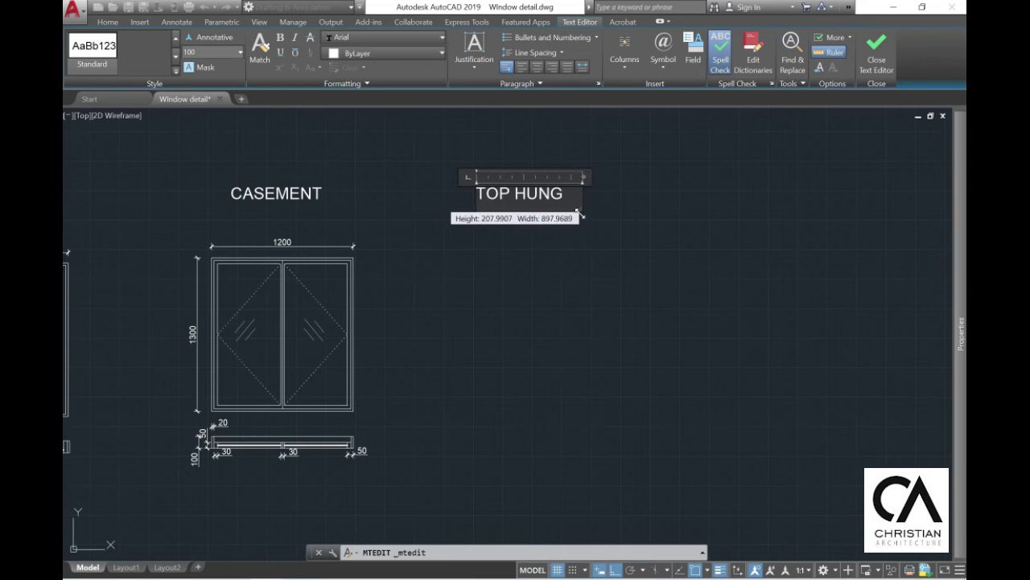
left_click(621, 244)
Step: Draw a 600 by 600 mm rectangle below the TOP HUNG title as the window's outer frame
scroll(494, 256, "up", 3)
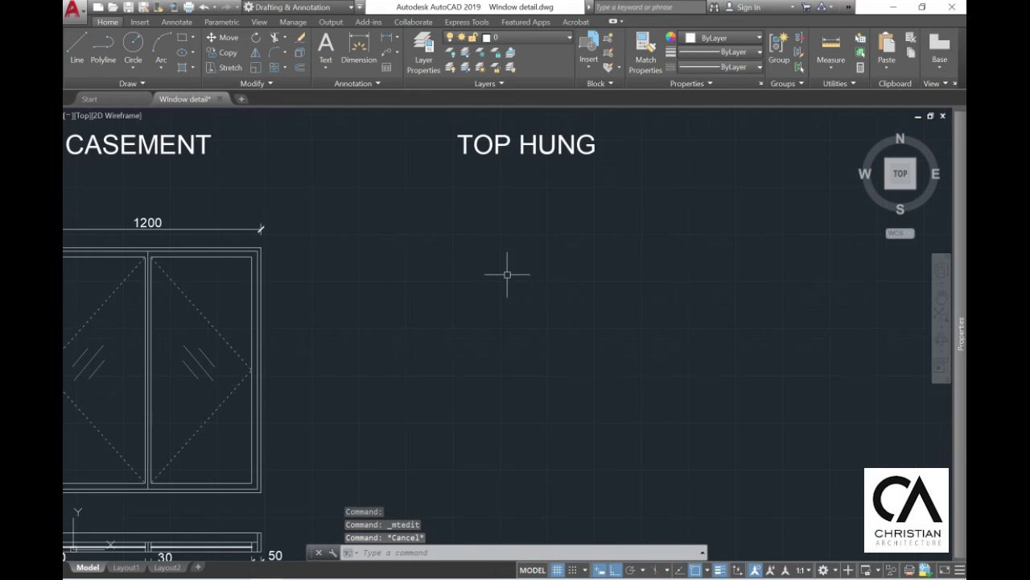
left_click(182, 37)
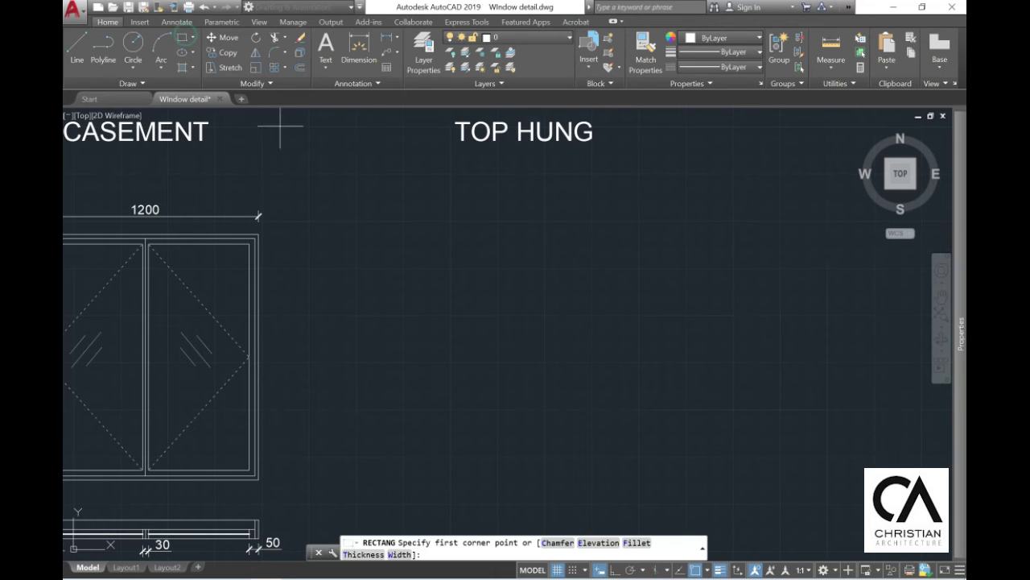
left_click(465, 312)
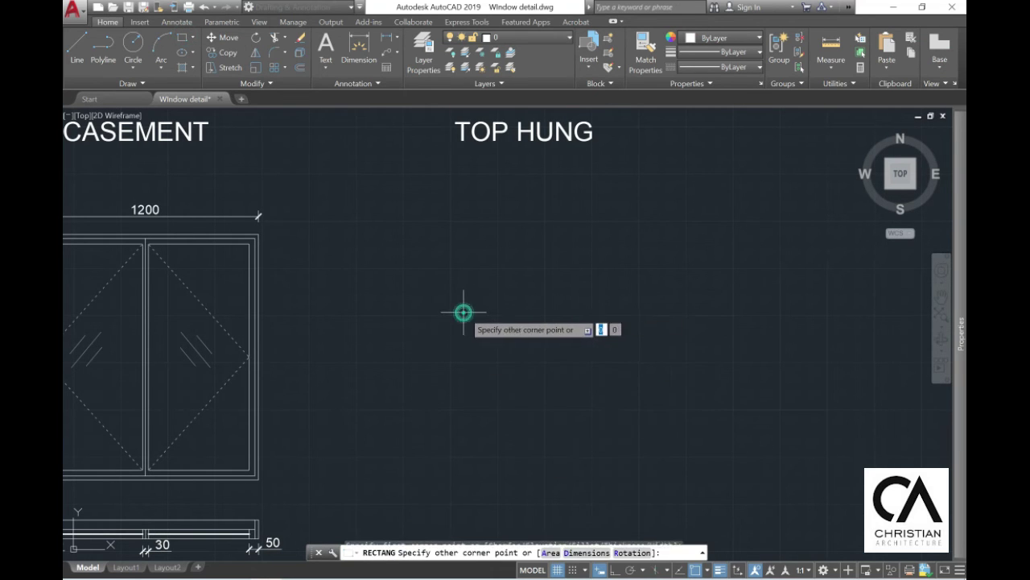
type("600")
key("Tab")
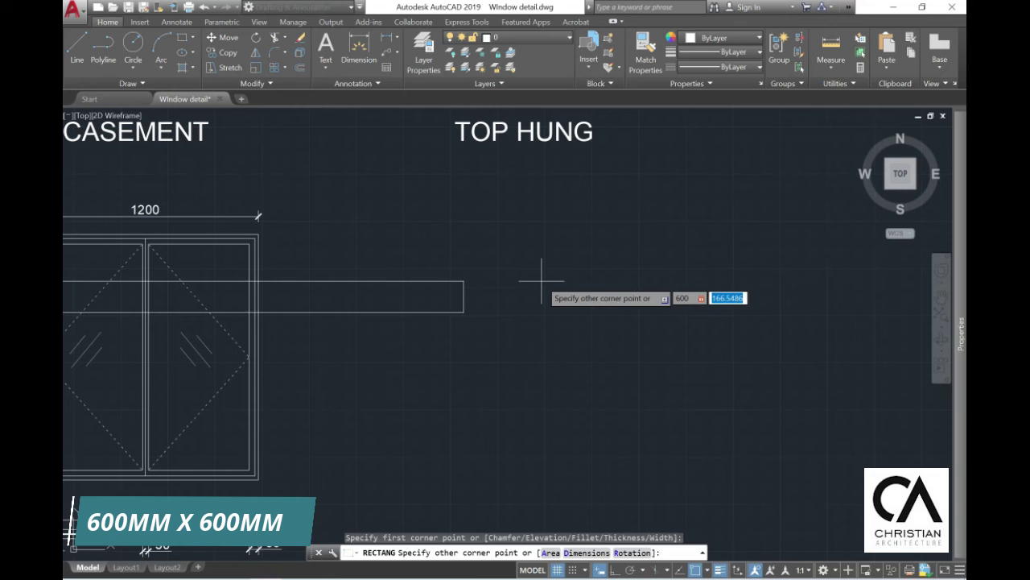
type("600")
key("Return")
key("Escape")
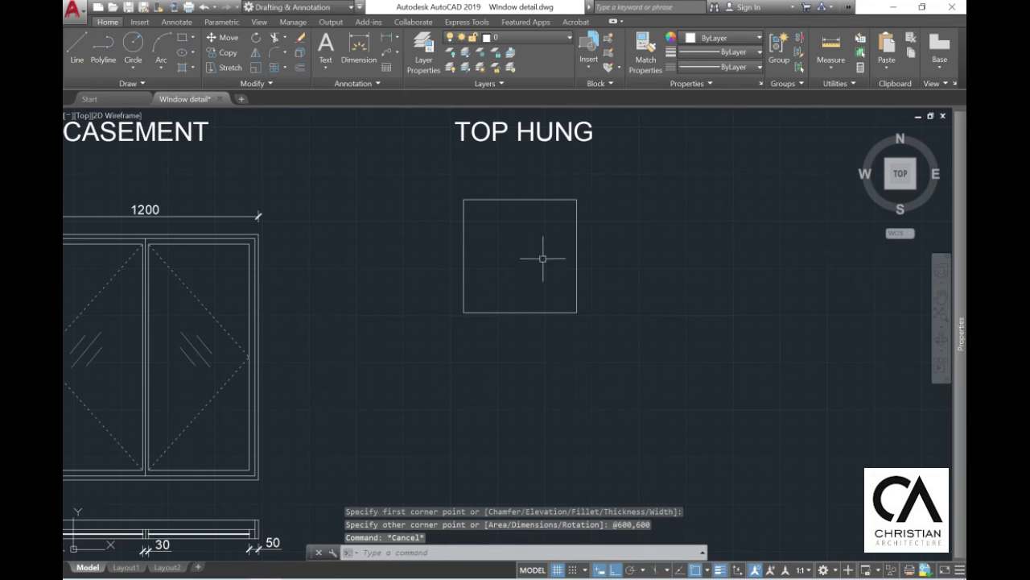
Step: Move the 600 mm square straight down by about 110 mm, away from the TOP HUNG title
left_click(222, 38)
left_click(476, 283)
left_click(427, 189)
key("Return")
left_click(429, 188)
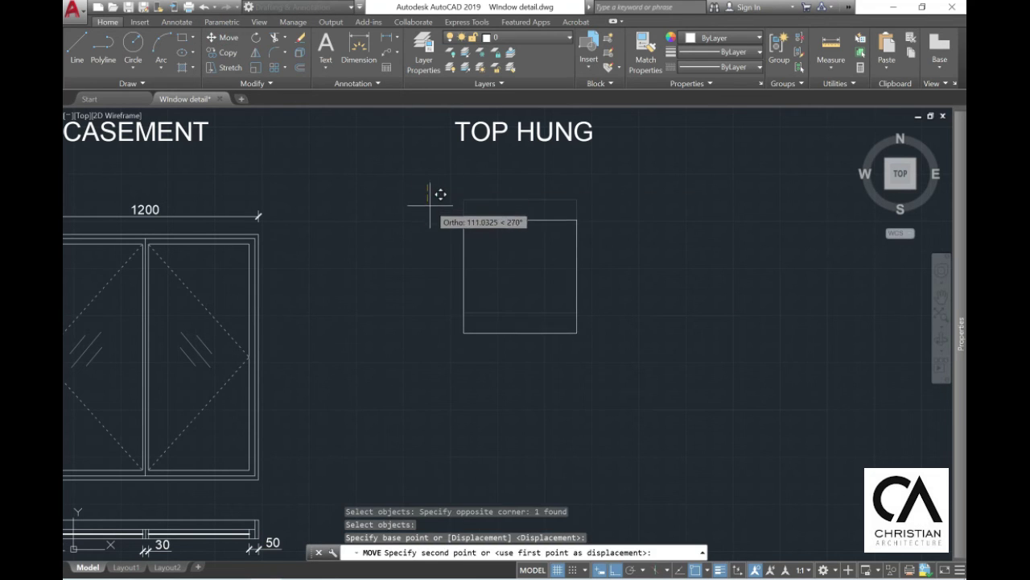
left_click(427, 205)
Step: Move the top-hung window's square slightly farther down
scroll(494, 256, "up", 2)
left_click(215, 38)
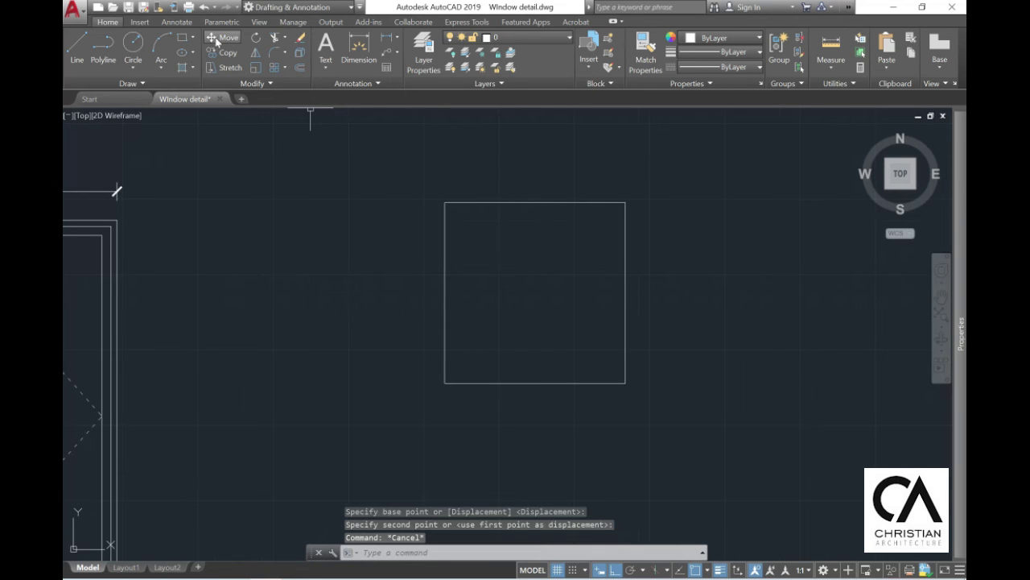
left_click(216, 38)
left_click(446, 232)
left_click(289, 166)
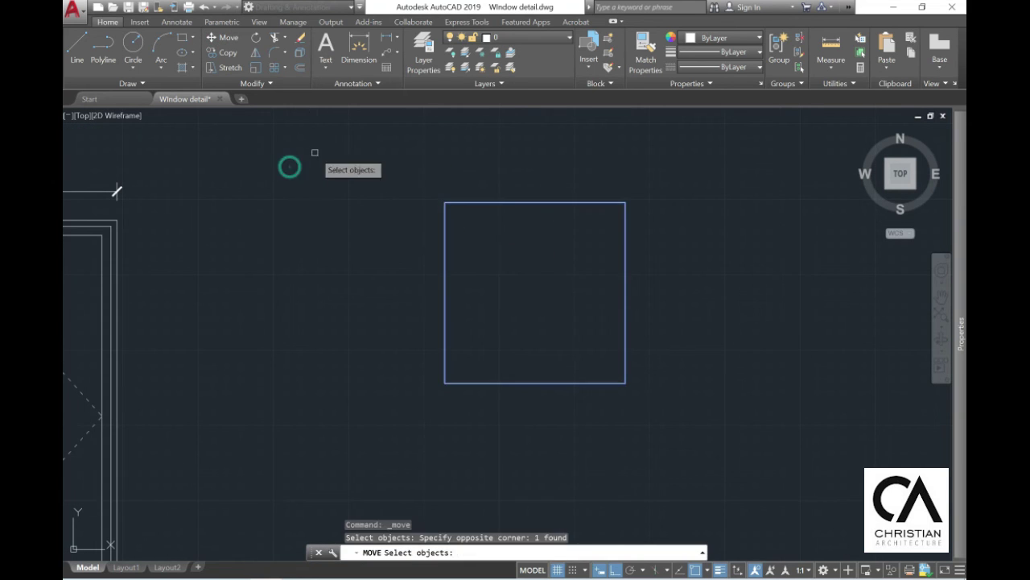
key("Return")
left_click(316, 152)
left_click(321, 169)
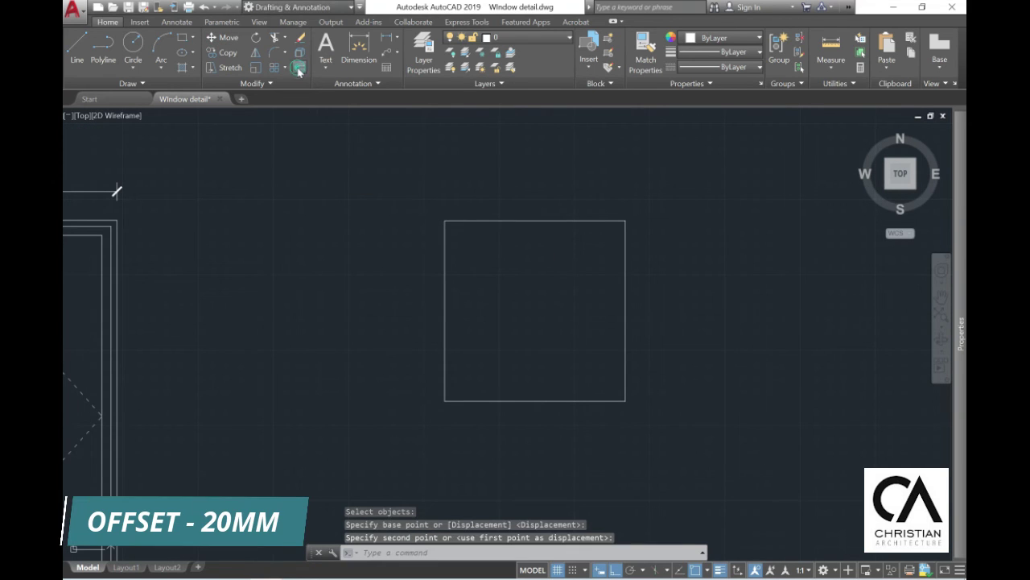
Step: Offset the 600 mm square inward by 20 mm
type("o")
key("Return")
type("20")
key("Return")
left_click(480, 220)
left_click(512, 274)
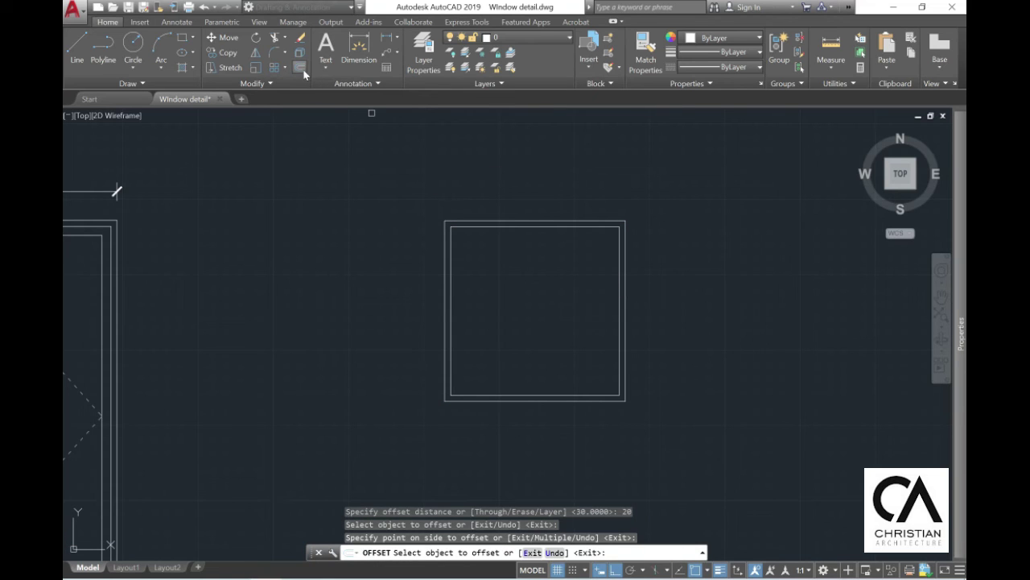
Step: Offset the inner square of the top-hung window inward by 30 mm
left_click(303, 71)
type("30")
key("Return")
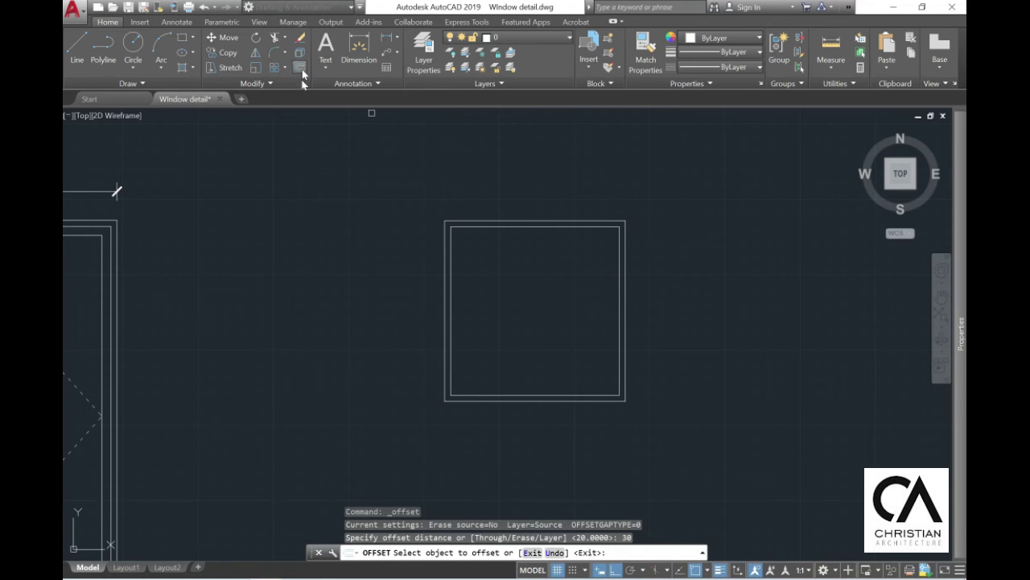
left_click(515, 226)
left_click(520, 281)
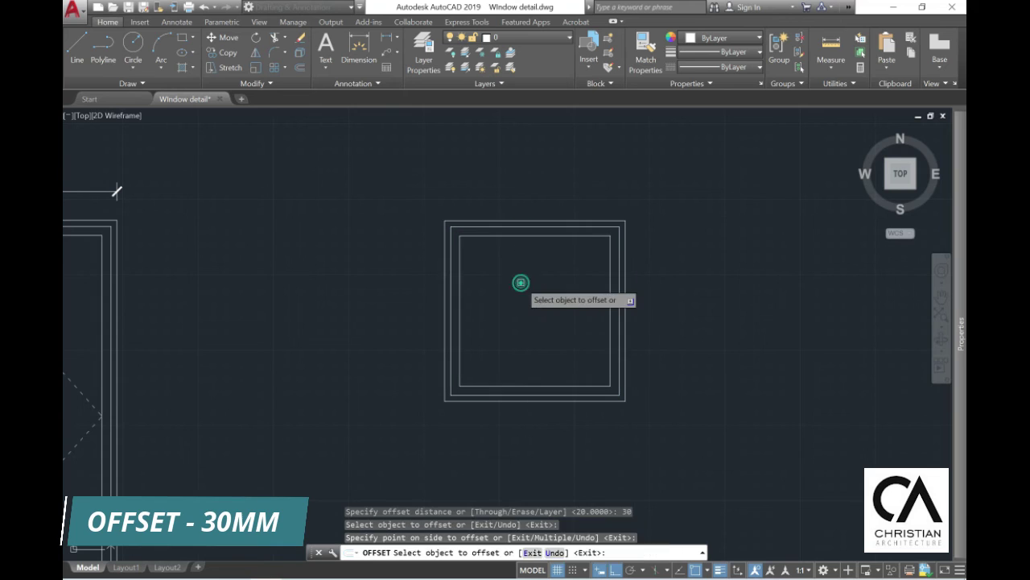
key("Escape")
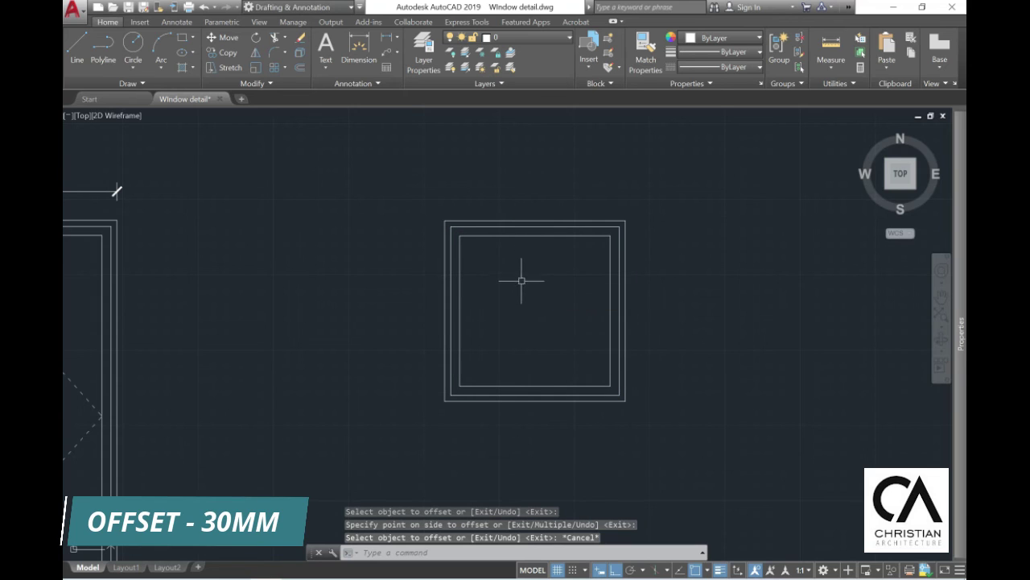
Step: Draw two opening lines from the innermost square's top midpoint to its lower left and lower right corners
left_click(79, 44)
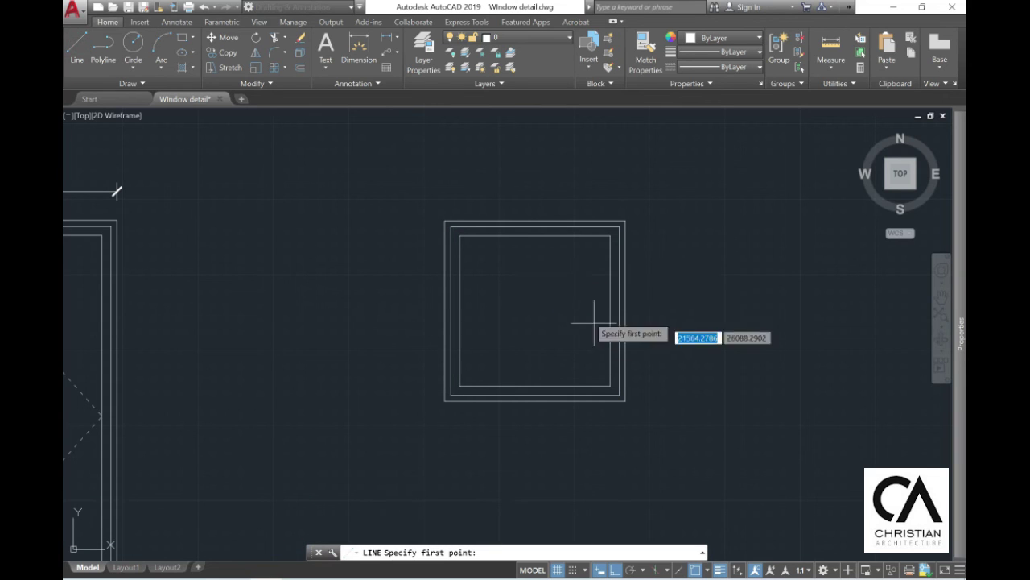
left_click(535, 235)
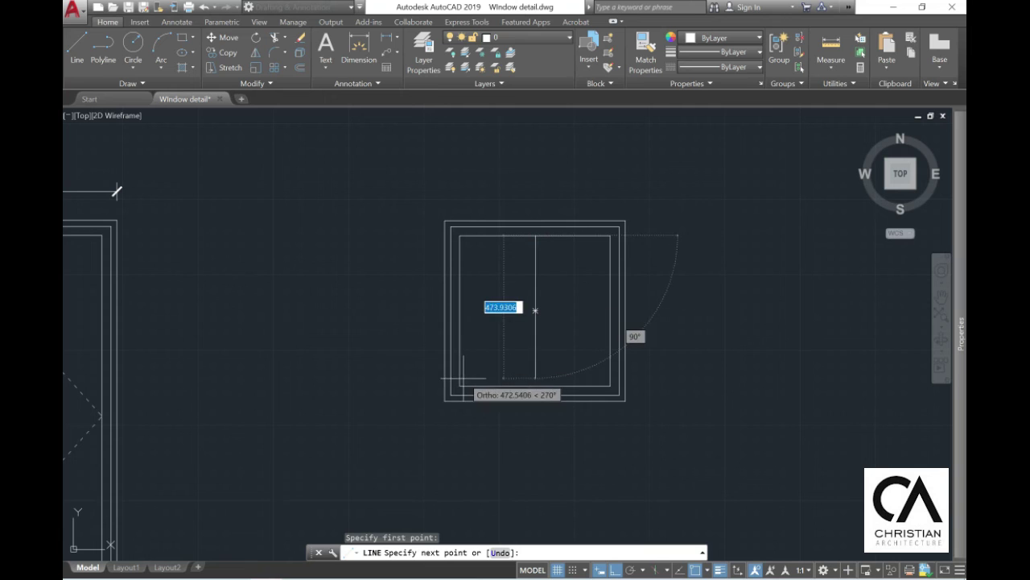
left_click(459, 385)
key("Escape")
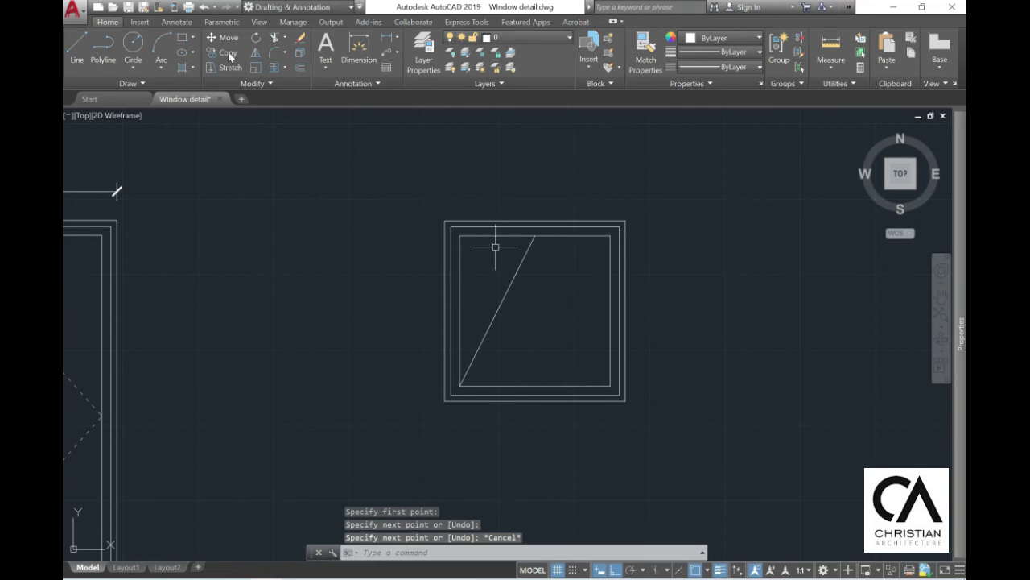
left_click(79, 45)
left_click(535, 235)
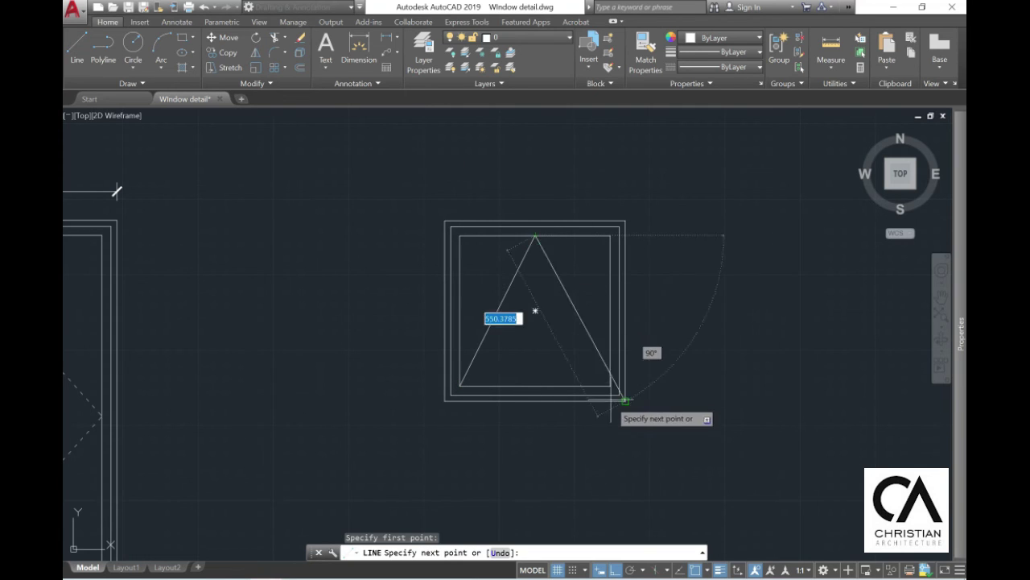
left_click(624, 399)
key("Escape")
Step: Set both diagonal opening lines to the ACAD_ISO03W100 linetype and a grey colour
left_click(563, 264)
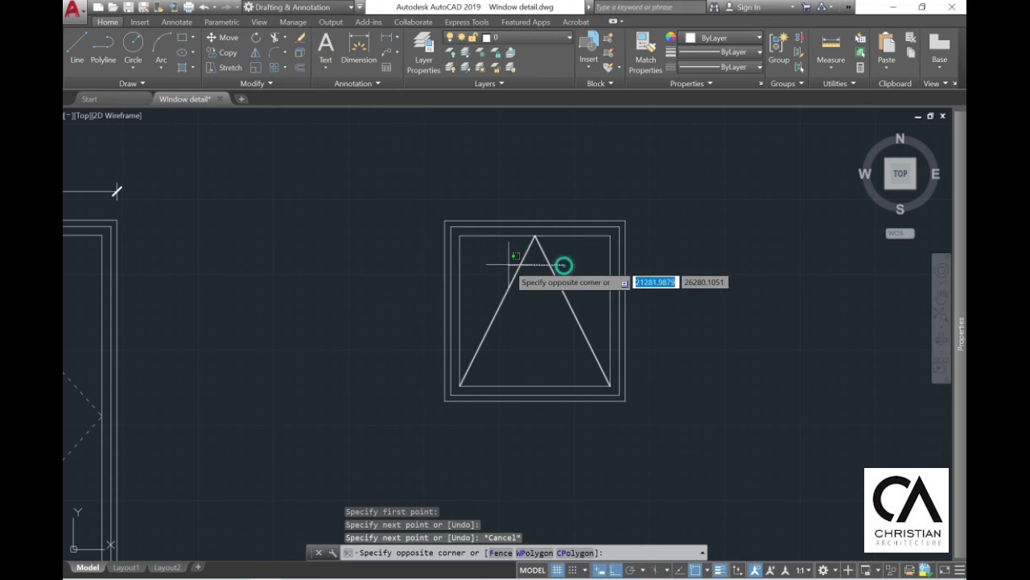
left_click(564, 264)
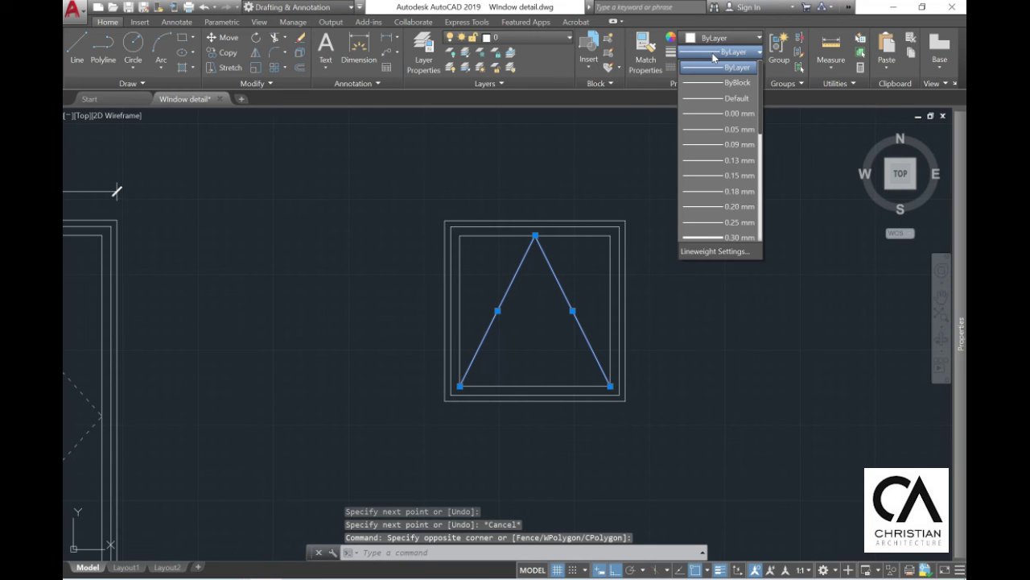
left_click(715, 65)
left_click(711, 68)
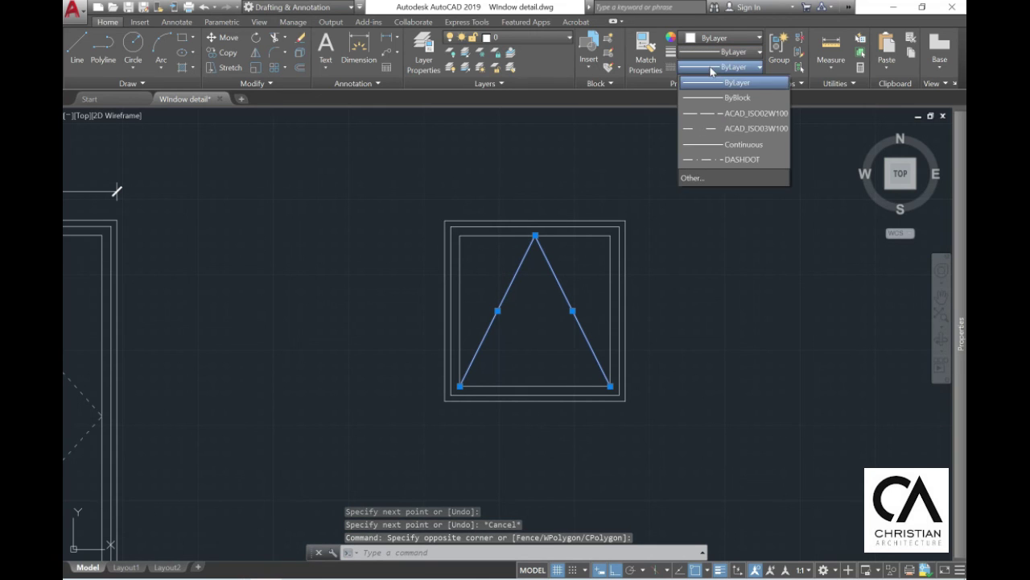
left_click(725, 129)
left_click(715, 40)
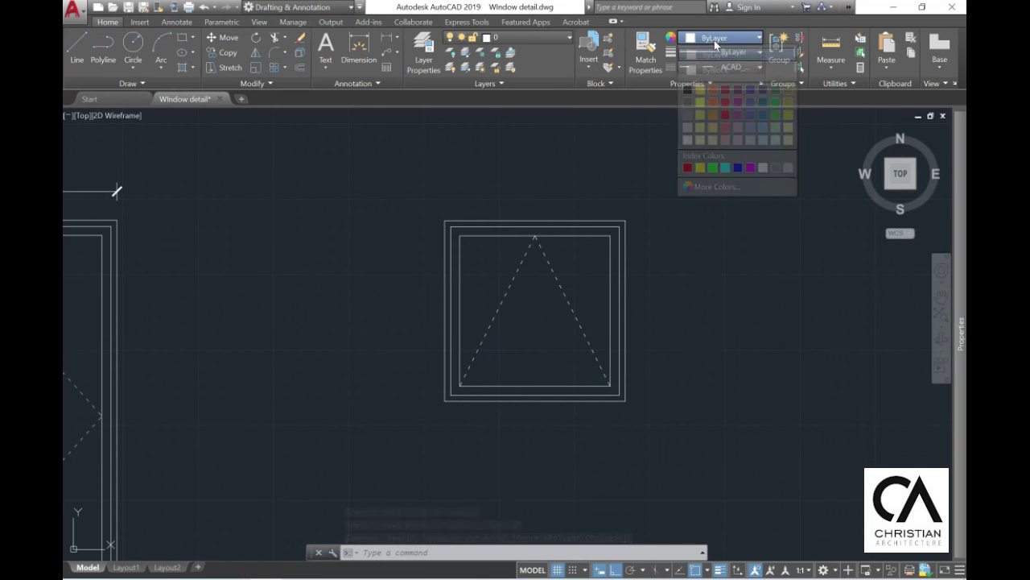
left_click(690, 120)
left_click(668, 229)
key("Escape")
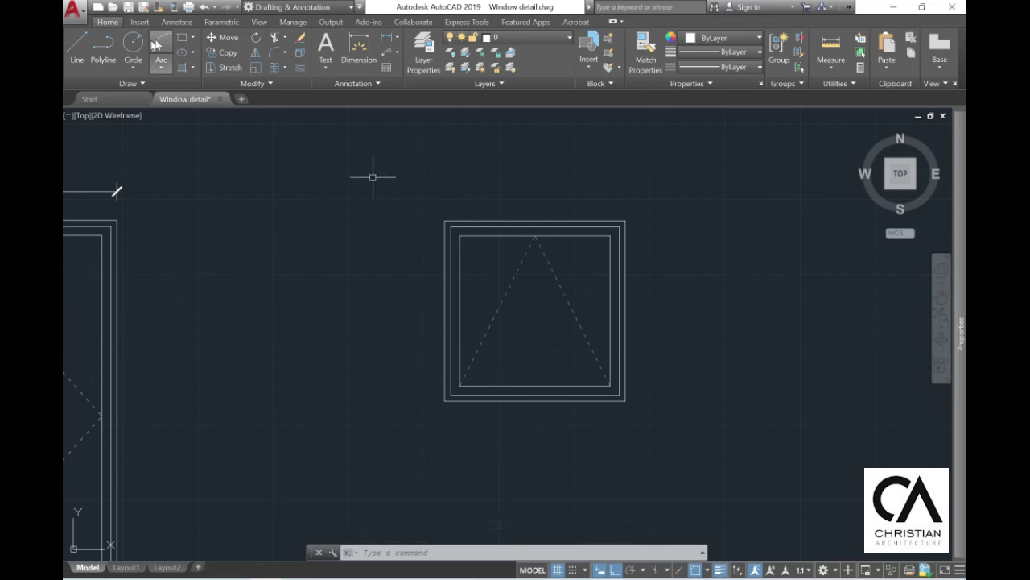
Step: Copy the three diagonal glass lines from the casement window's left sash into the middle of the top-hung window
left_click(224, 53)
middle_click_drag(114, 383, 357, 332)
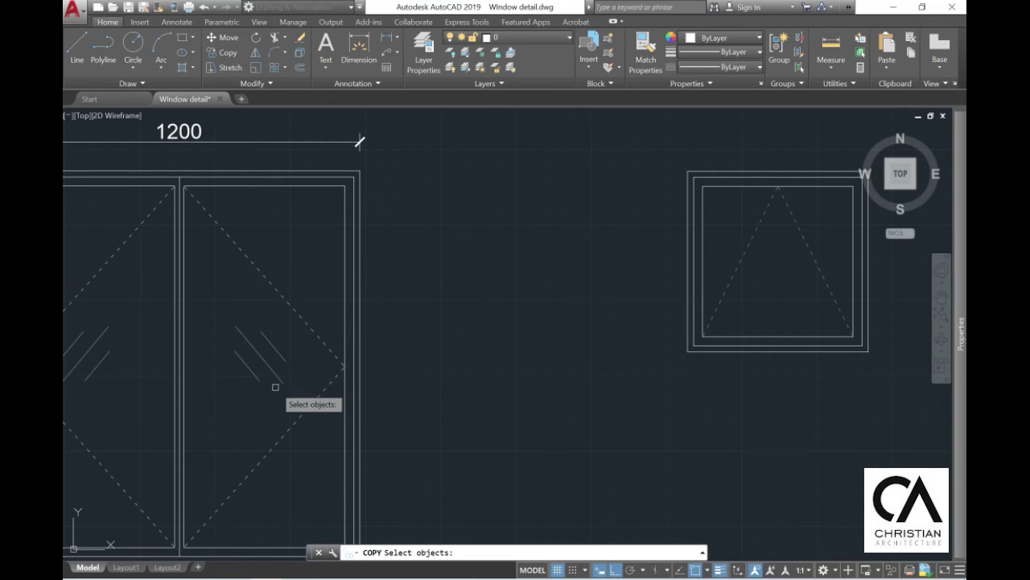
left_click(121, 377)
left_click(69, 306)
key("Return")
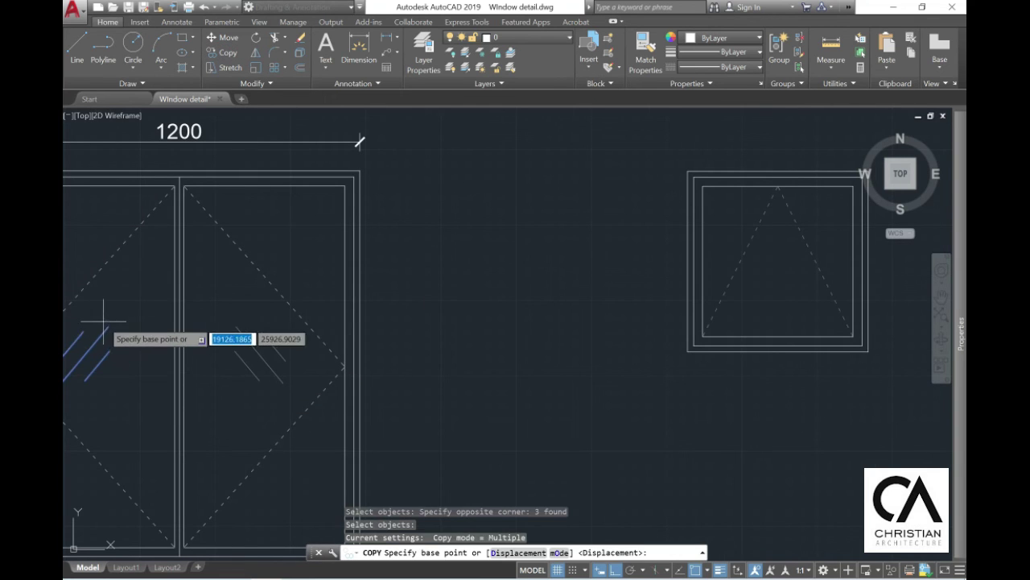
left_click(84, 354)
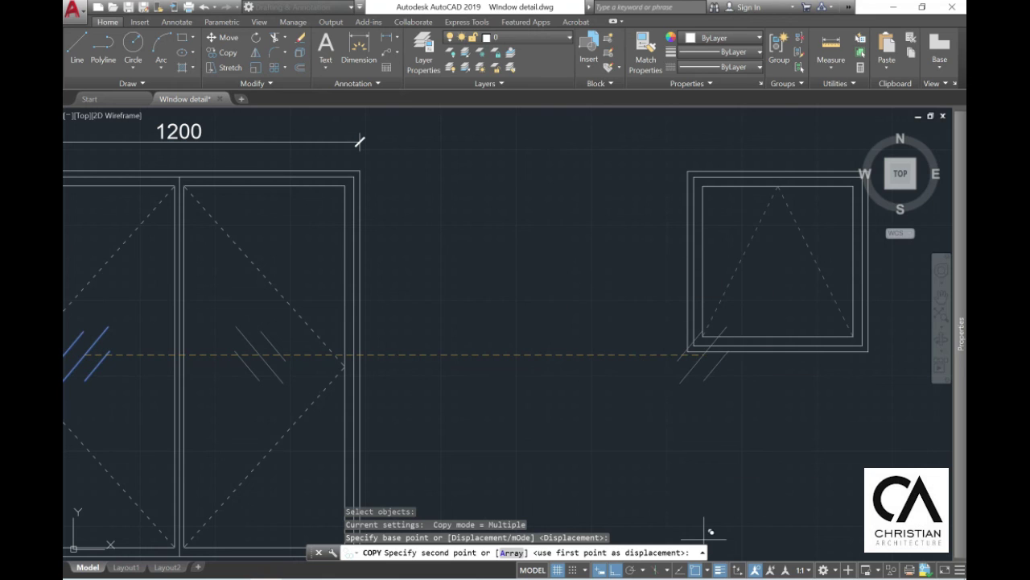
left_click(616, 570)
middle_click_drag(715, 285, 543, 352)
scroll(542, 352, "up", 6)
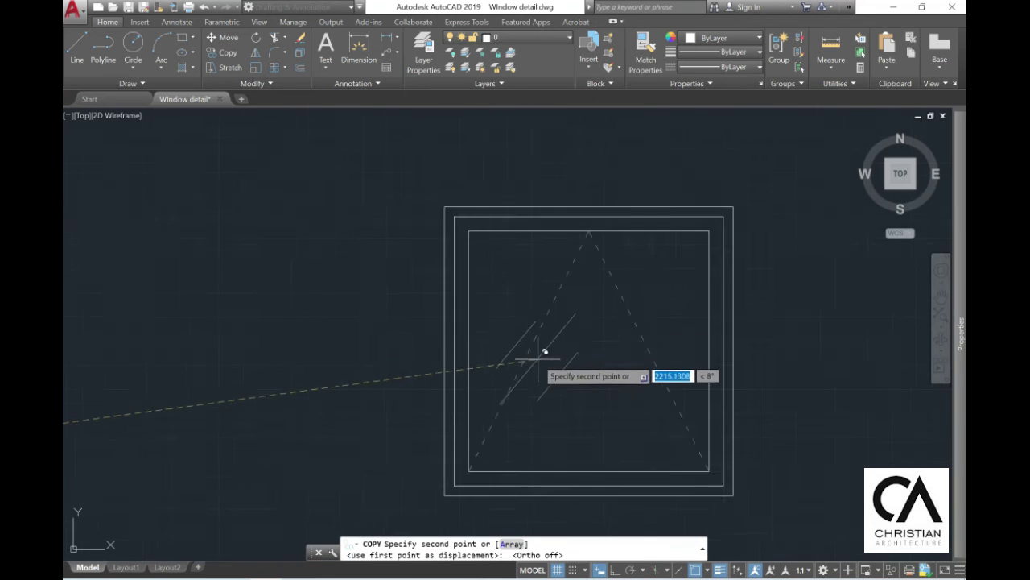
left_click(607, 348)
key("Escape")
scroll(603, 315, "down", 4)
scroll(603, 320, "down", 3)
scroll(616, 322, "up", 4)
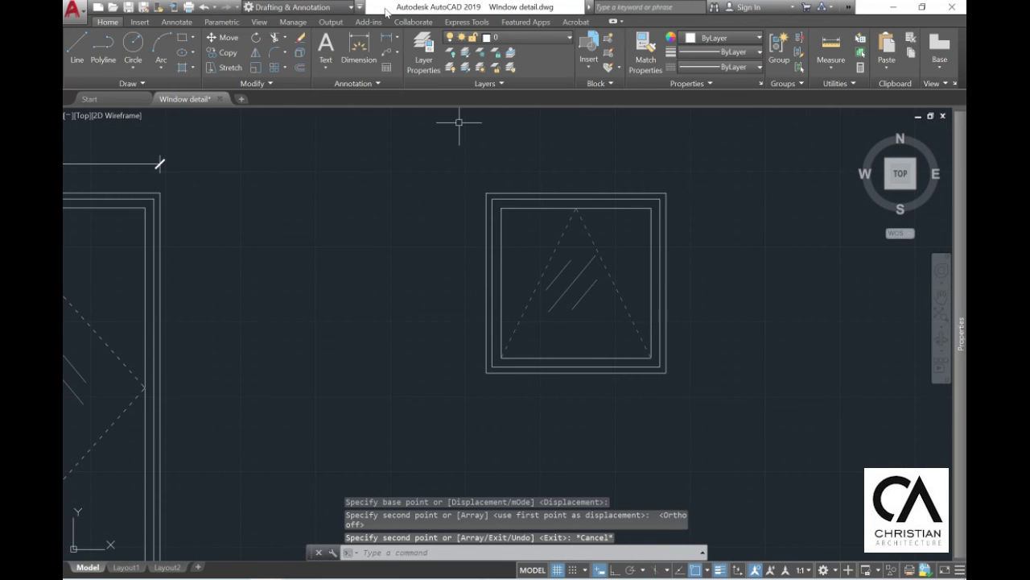
Step: Dimension the top-hung window's width above its top edge and its height beside its left edge
left_click(352, 45)
left_click(487, 193)
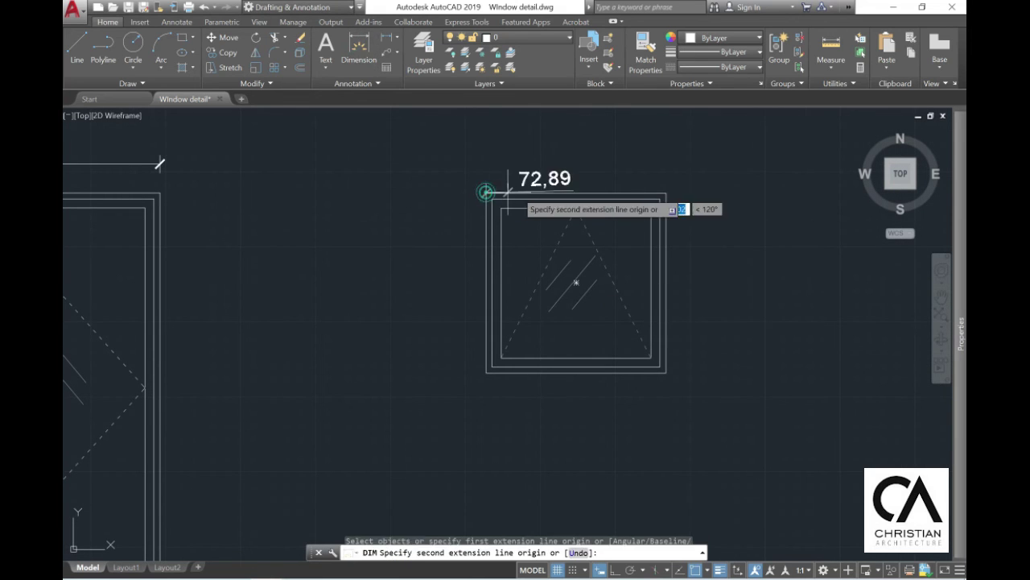
left_click(668, 194)
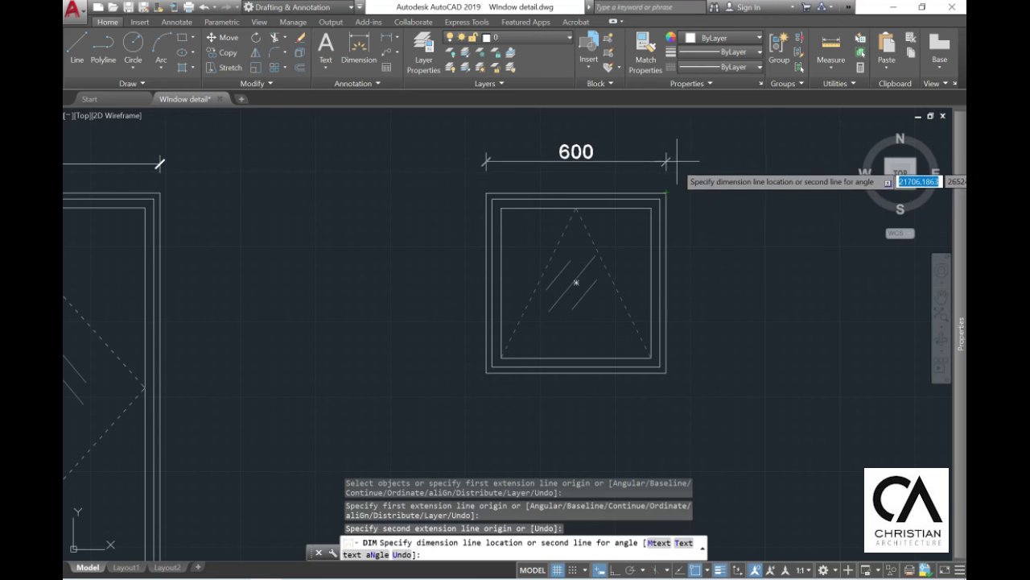
left_click(678, 167)
left_click(486, 193)
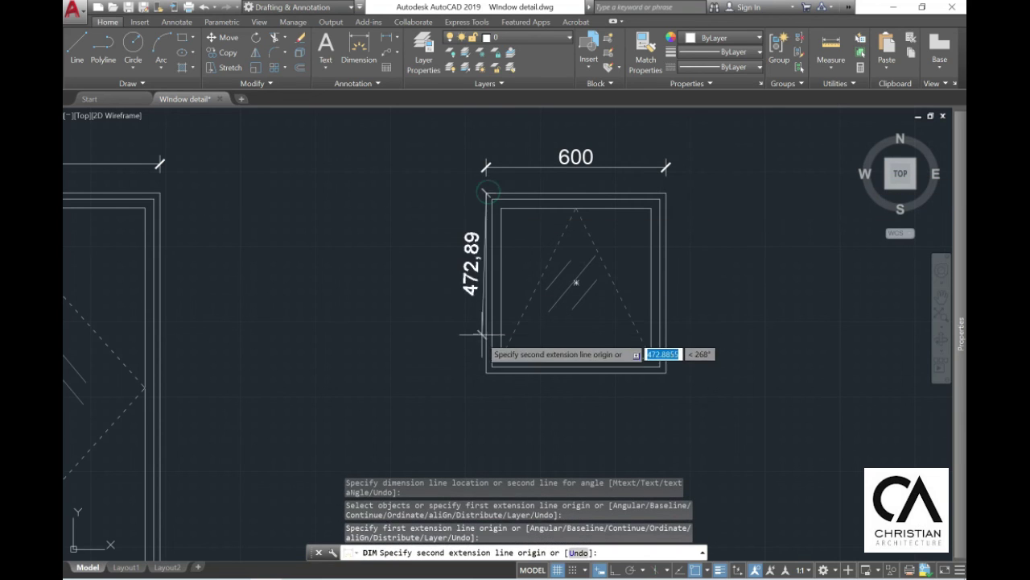
left_click(486, 372)
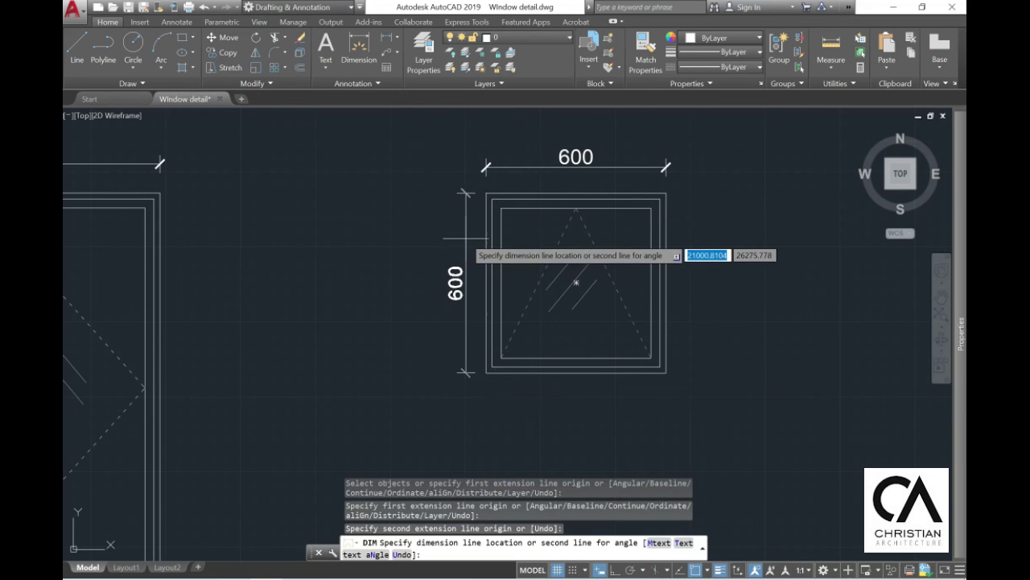
left_click(465, 235)
key("Escape")
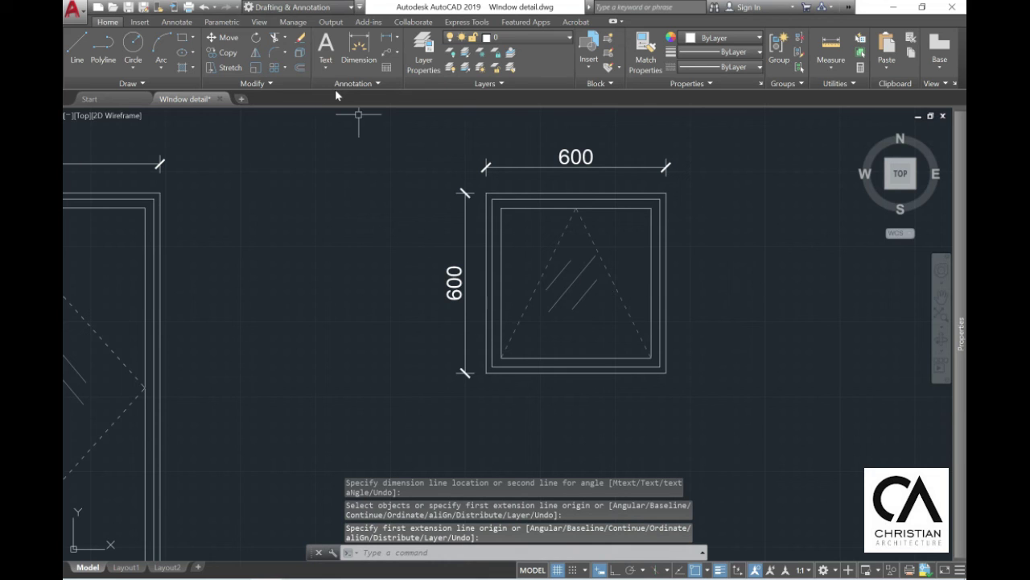
Step: Draw a 600 by 100 mm rectangle below the top-hung window, aligned with its left edge, as the plan view
left_click(183, 40)
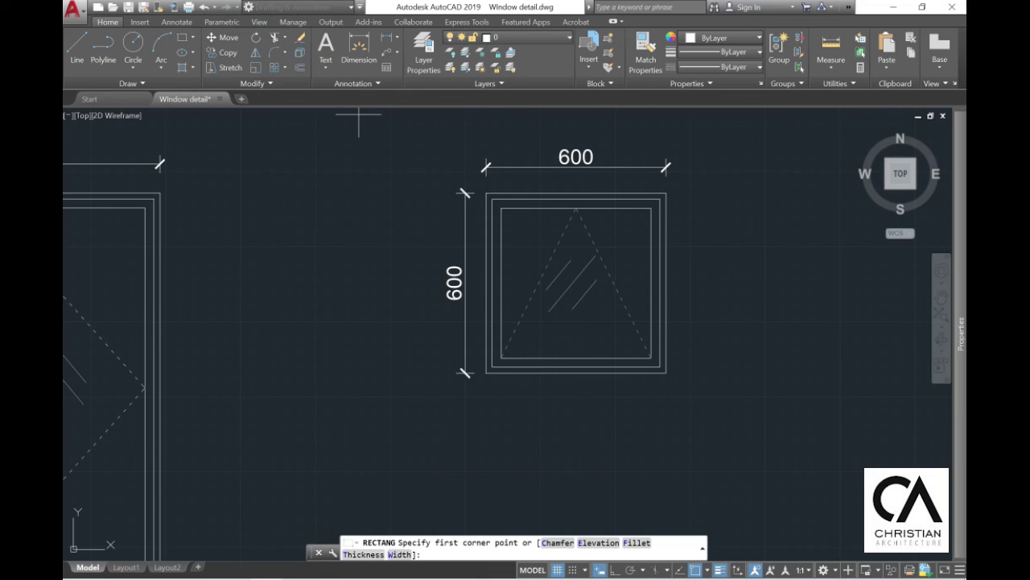
left_click(485, 467)
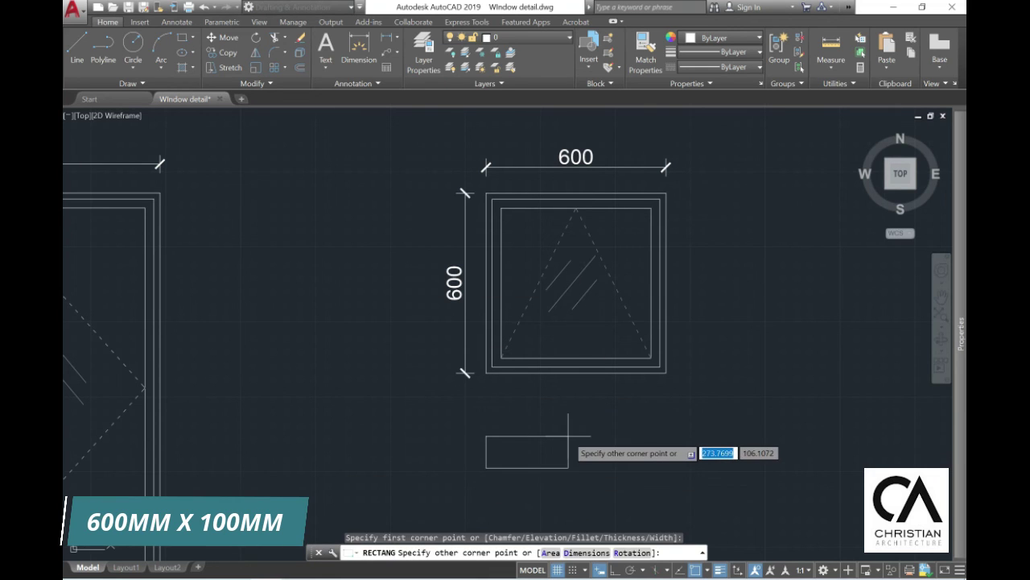
type("600")
key("Tab")
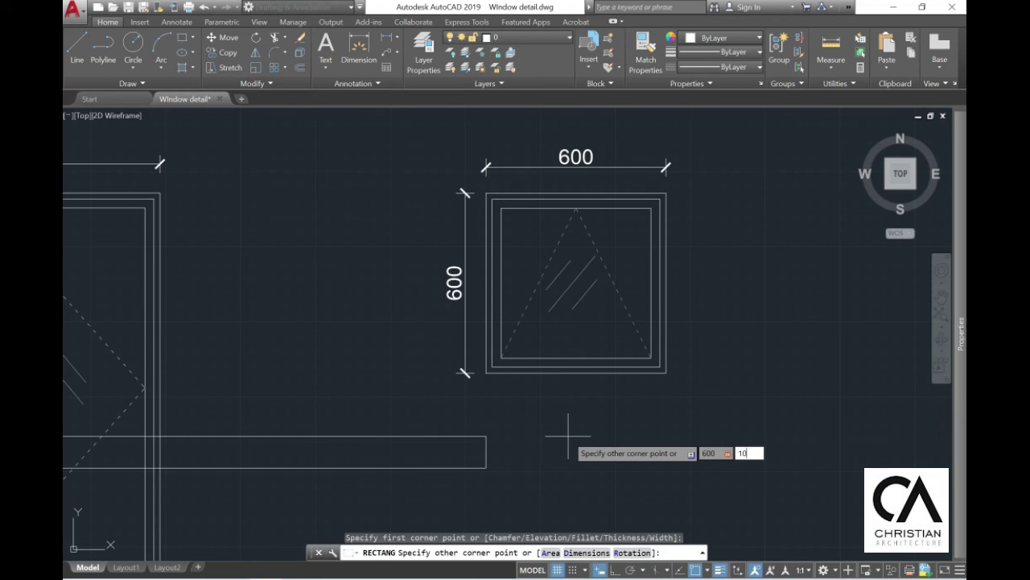
key("Return")
key("Escape")
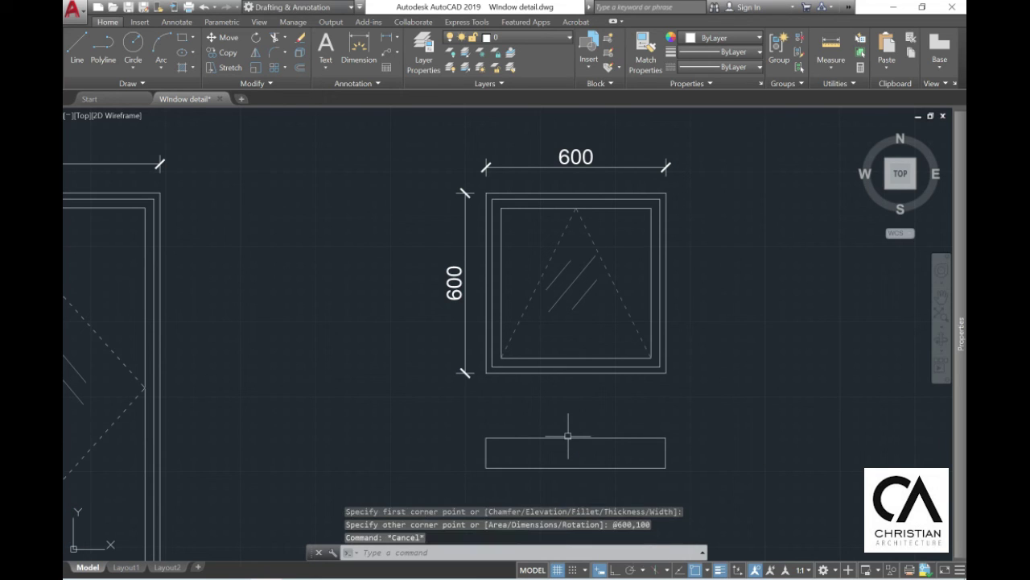
Step: Explode the 600 by 100 mm plan rectangle into separate lines
left_click(299, 54)
left_click_drag(575, 502, 510, 458)
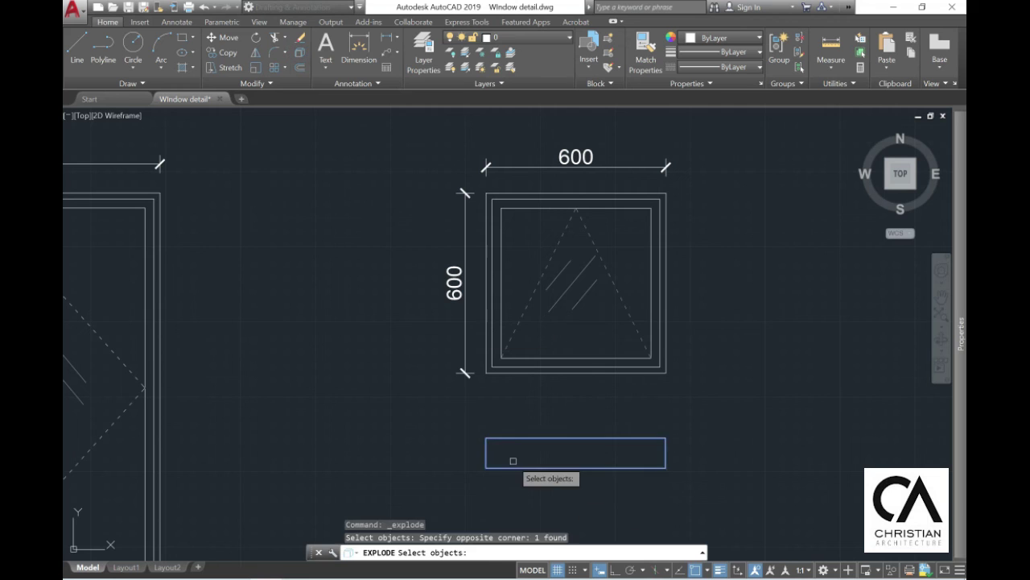
key("Return")
Step: Offset the left and right edges of the plan rectangle inward by 20 mm
left_click(297, 54)
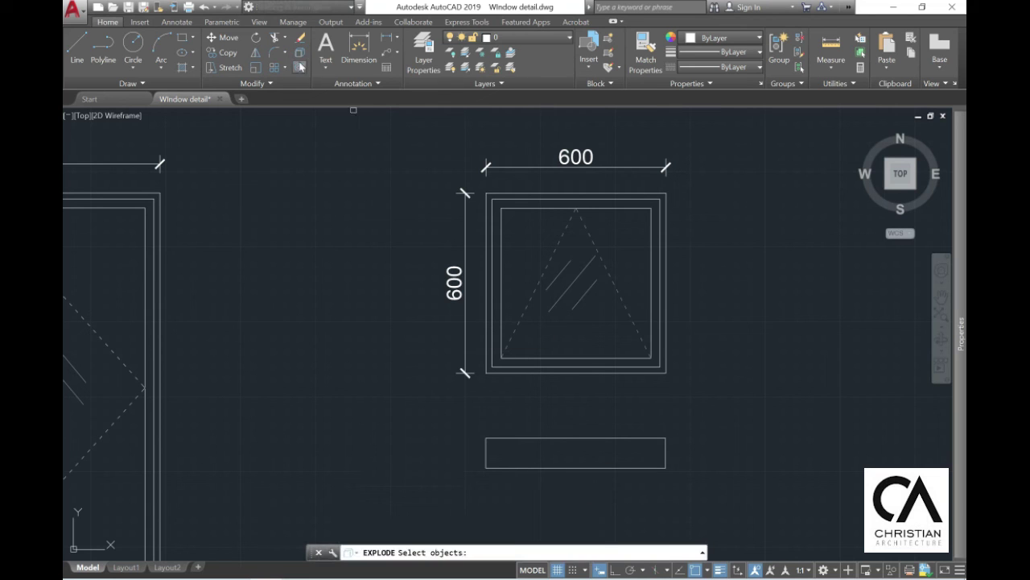
type("0")
key("Return")
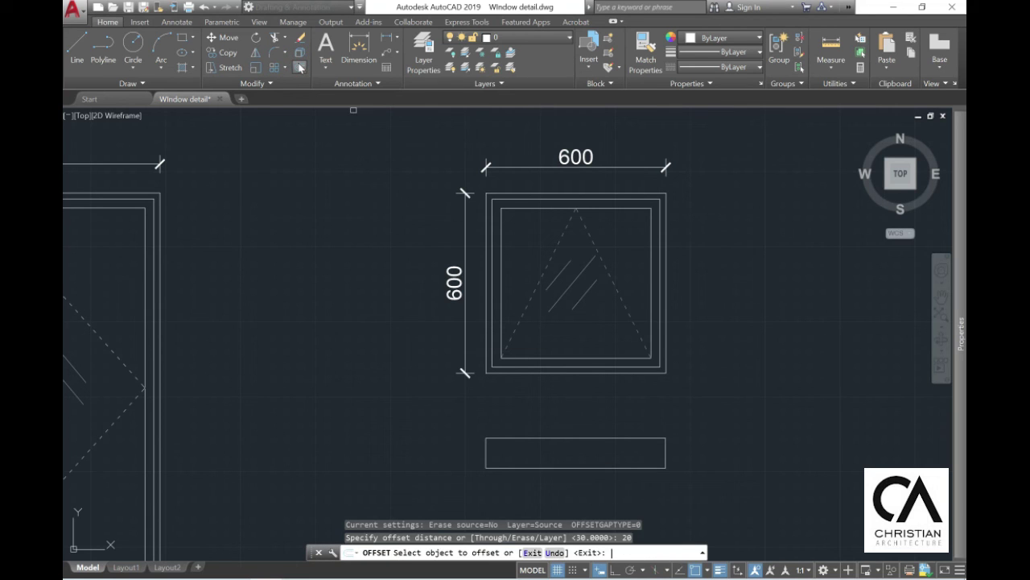
left_click(485, 452)
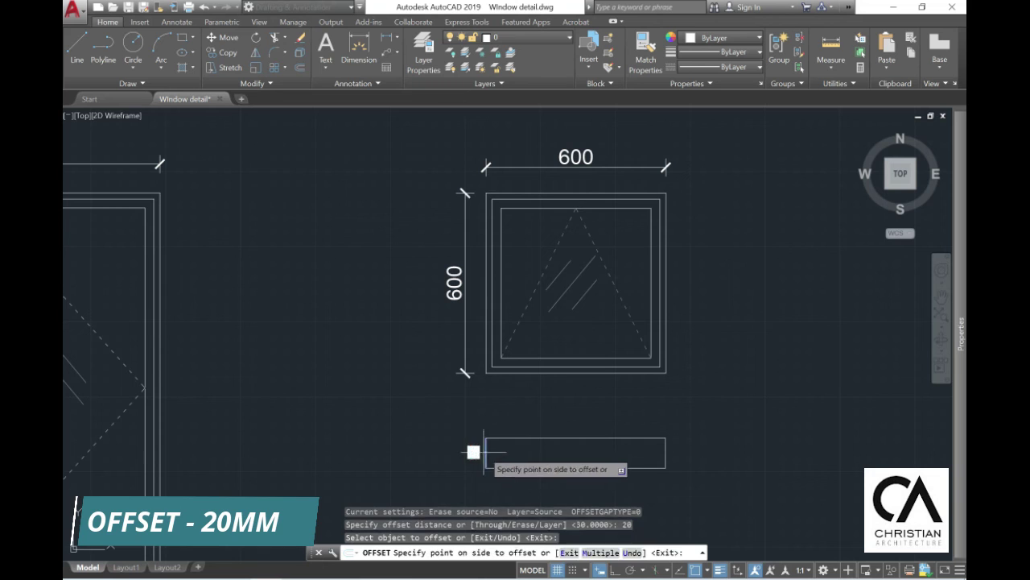
left_click(607, 456)
left_click(665, 456)
left_click(644, 456)
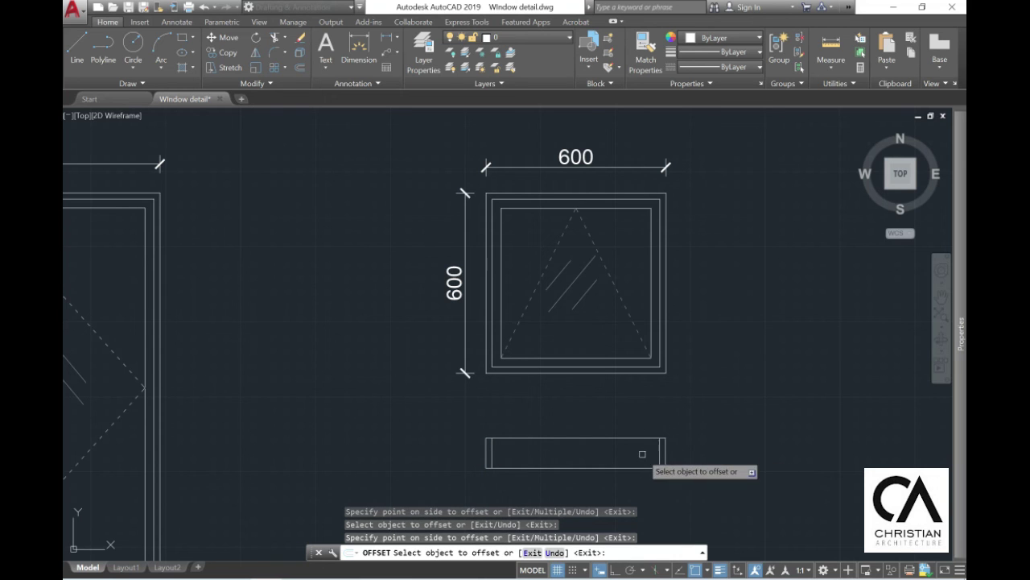
Step: Offset both inner vertical lines of the plan view a further 30 mm toward its centre
scroll(644, 456, "up", 4)
scroll(405, 456, "up", 2)
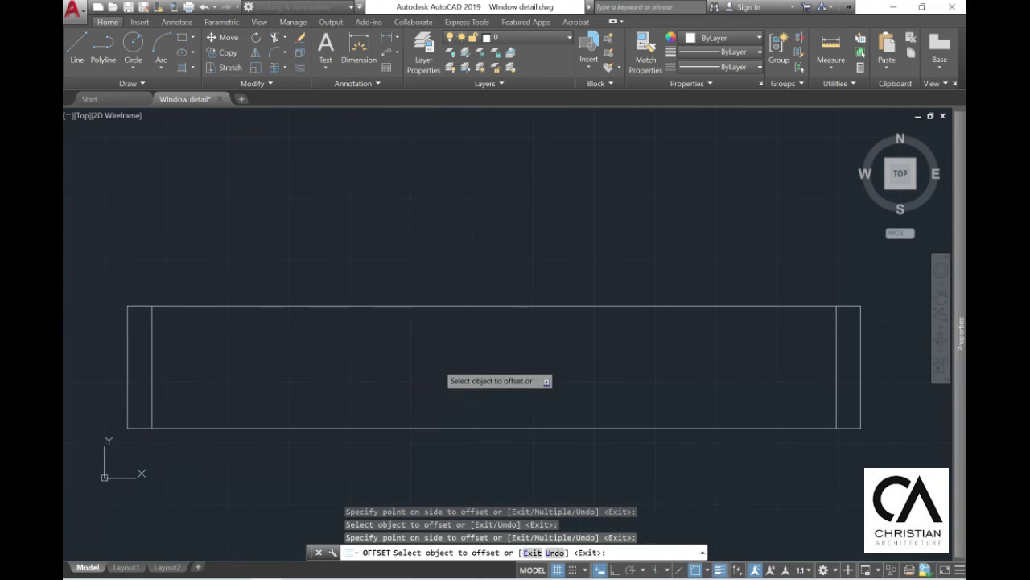
left_click(301, 69)
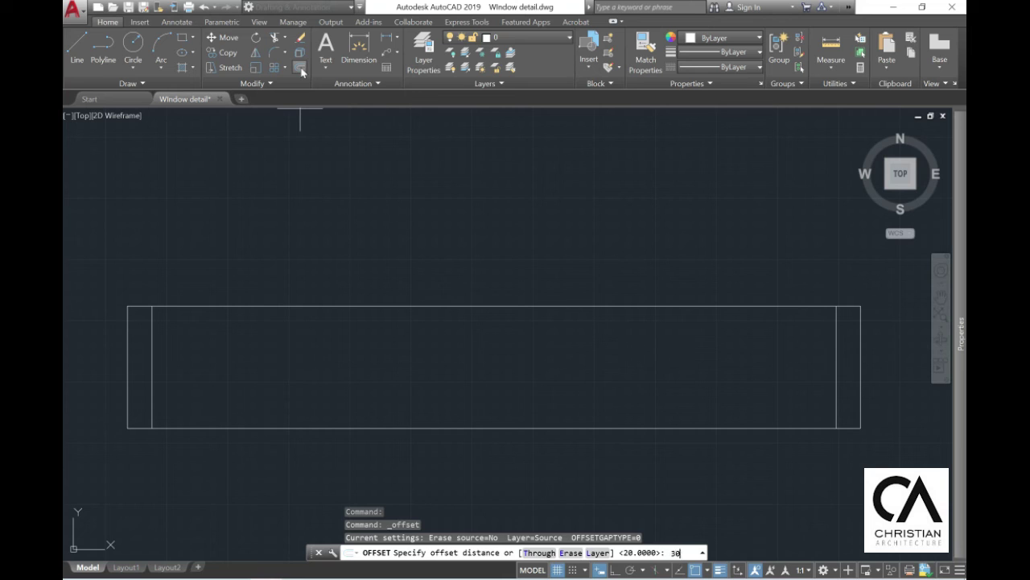
key("Return")
left_click(147, 333)
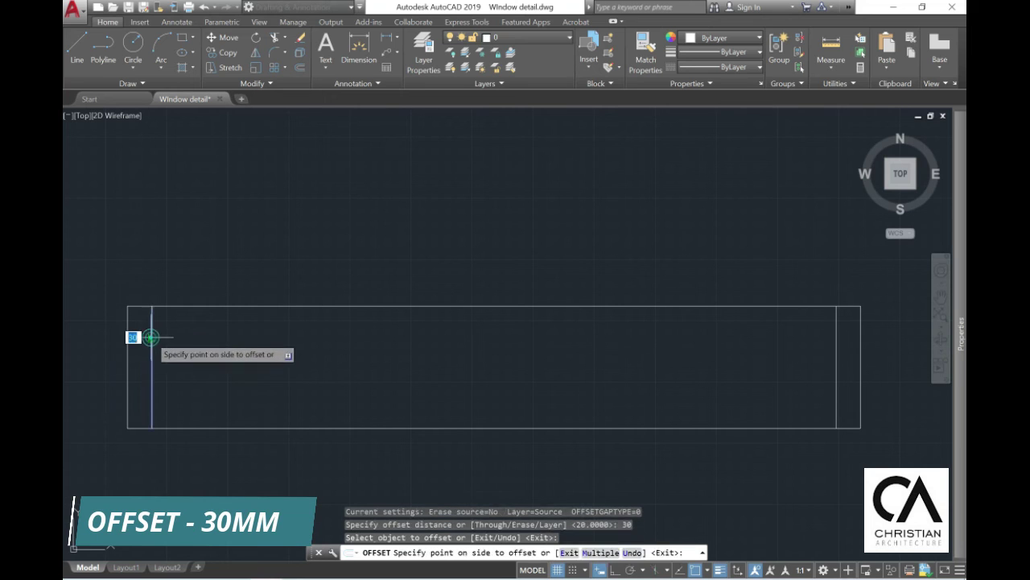
left_click(276, 367)
left_click(837, 353)
left_click(825, 356)
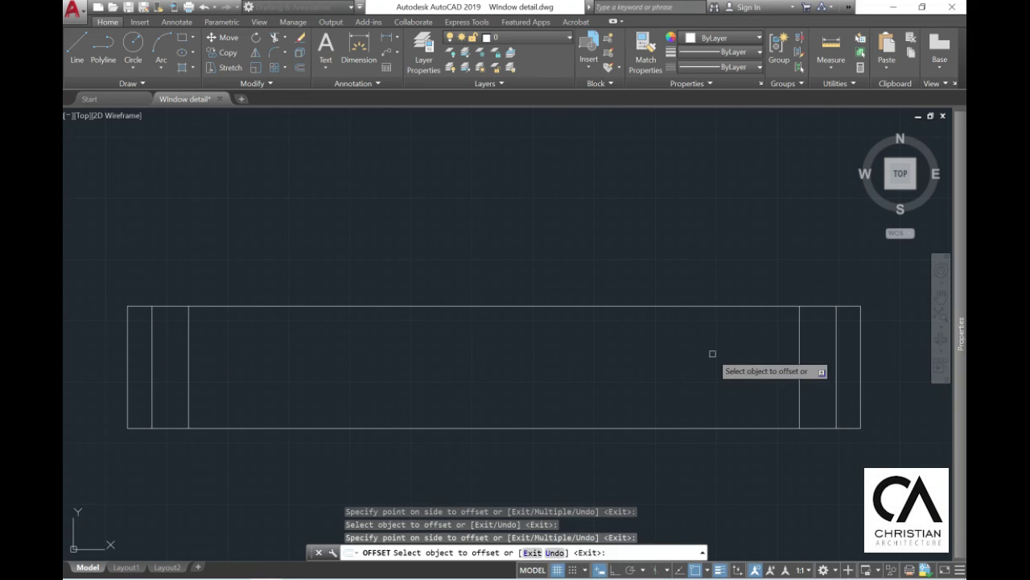
key("Escape")
Step: Draw a horizontal glass line about 496 mm long at the plan's mid-height, ending at the right innermost vertical line
left_click(78, 55)
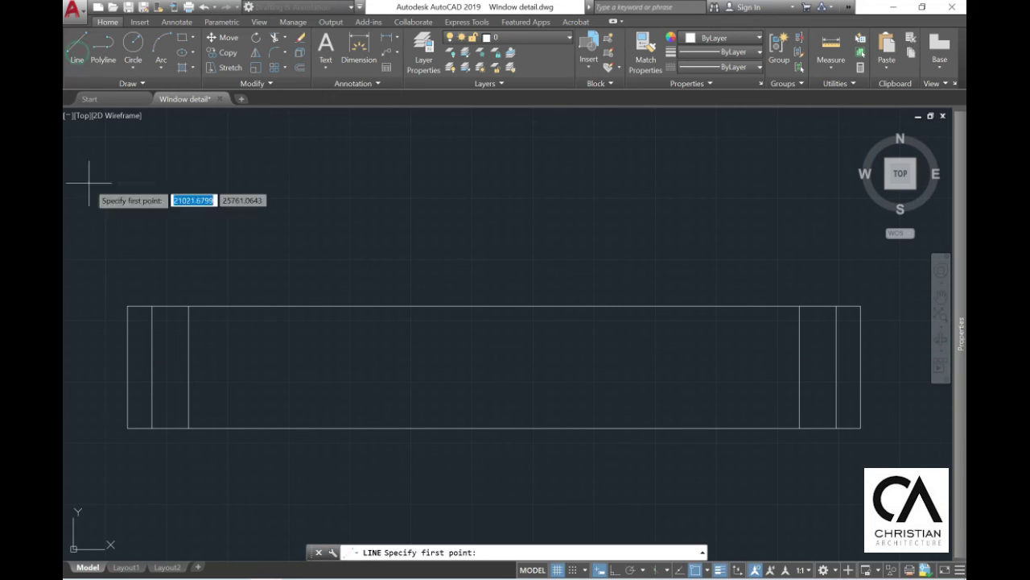
left_click(193, 366)
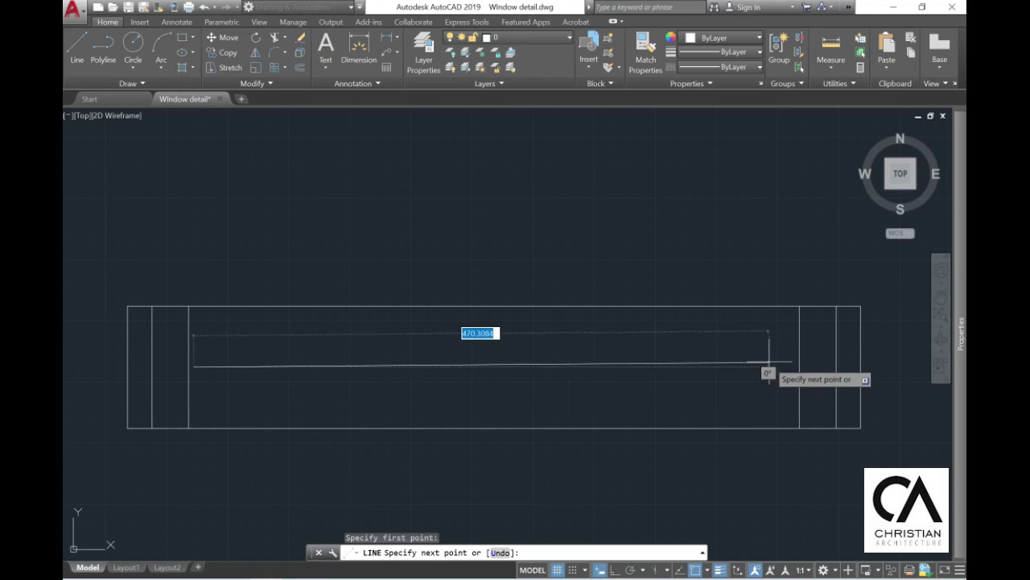
left_click(800, 366)
key("Escape")
Step: Assign a heavier lineweight to the horizontal glass line in the plan view
left_click(787, 379)
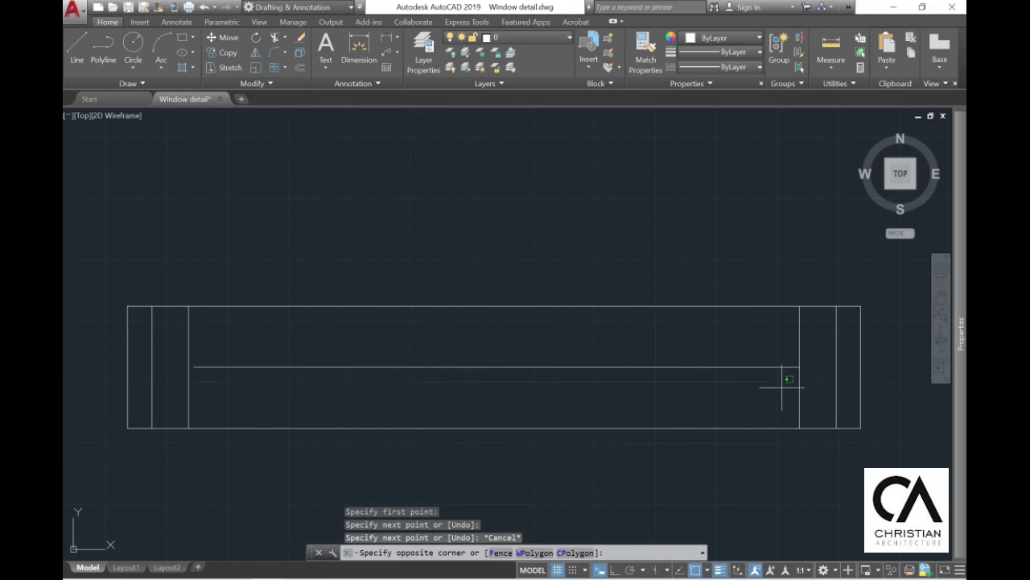
left_click(736, 250)
left_click(727, 53)
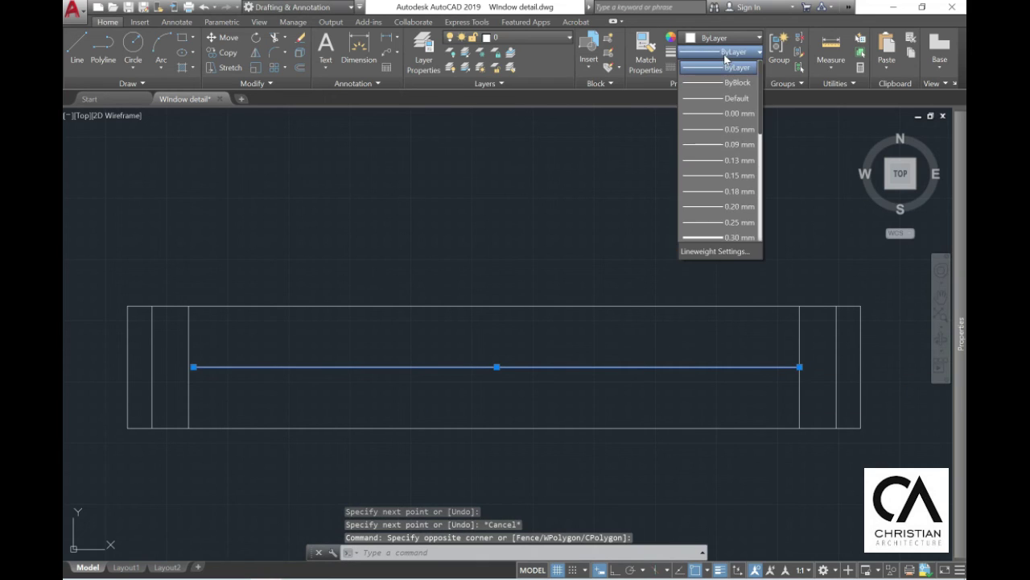
scroll(719, 225, "down", 3)
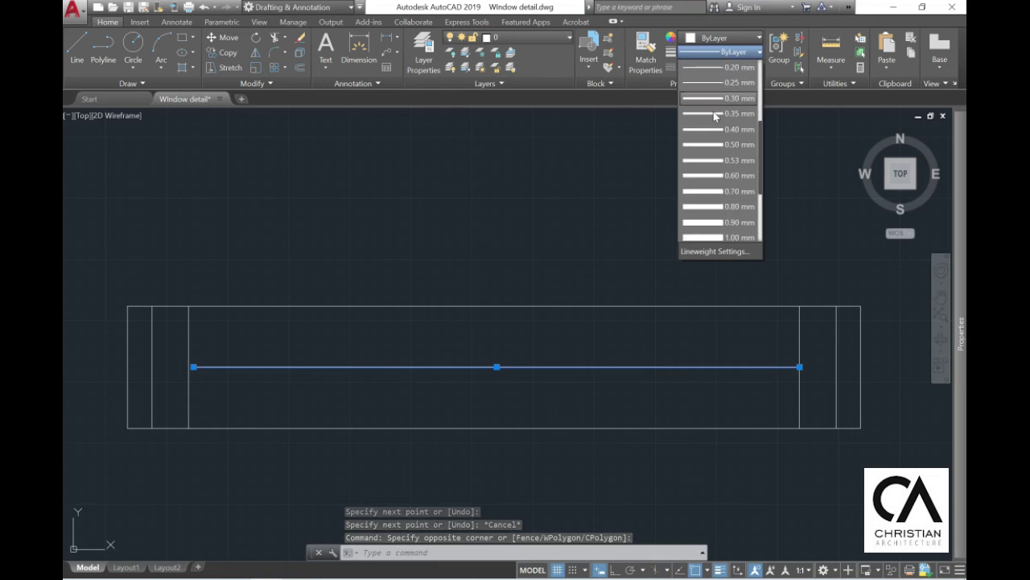
key("Escape")
key("Escape")
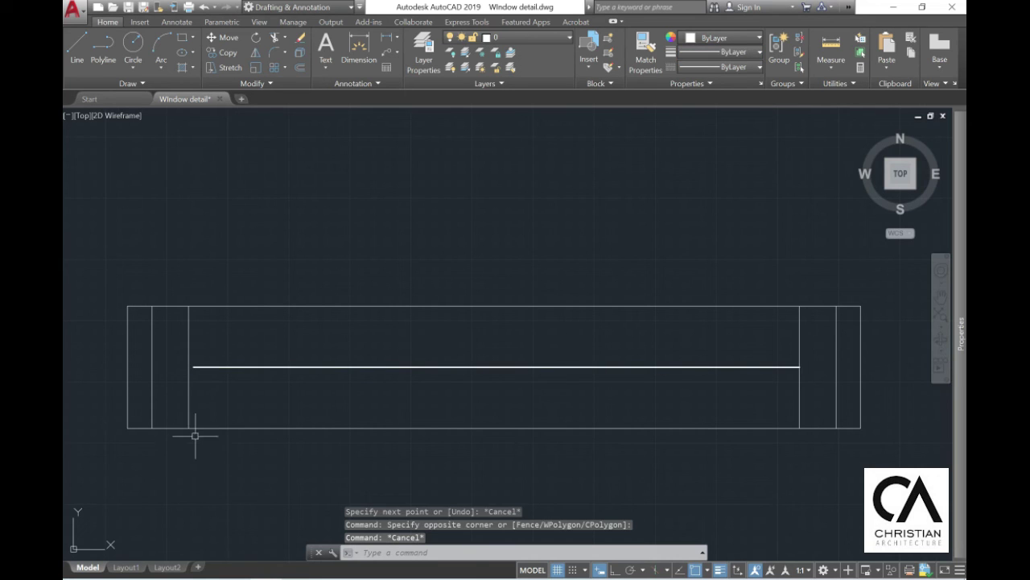
key("Escape")
Step: Stretch the glass line's left end to the midpoint of the plan's left innermost vertical line
left_click(182, 345)
scroll(185, 345, "up", 6)
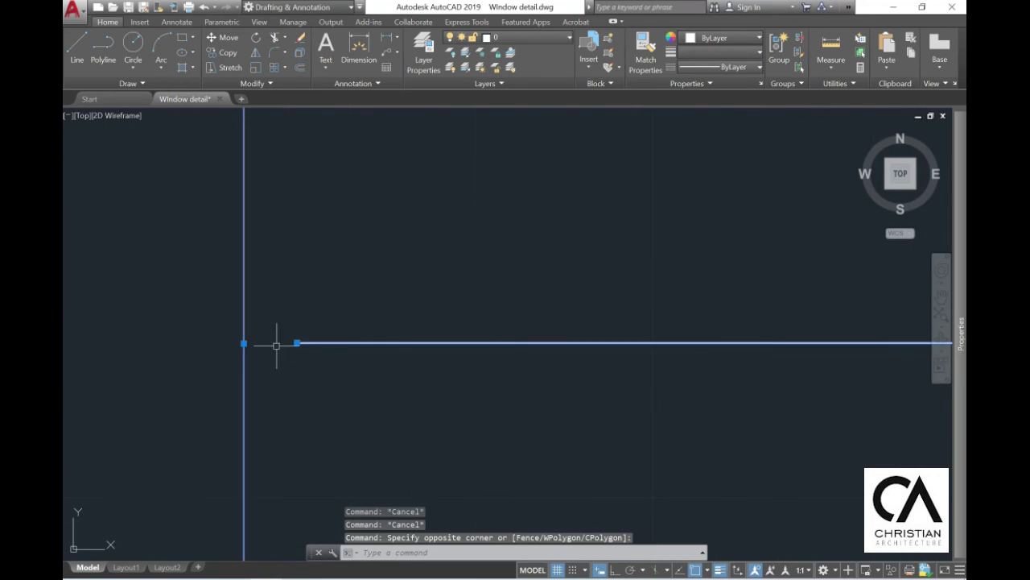
left_click(299, 342)
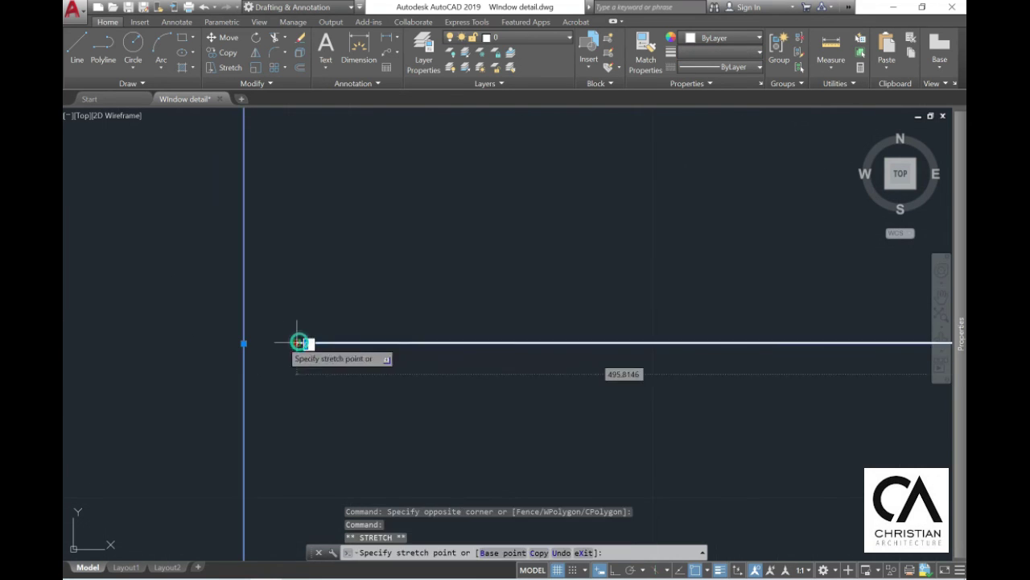
left_click(247, 345)
key("Escape")
scroll(246, 345, "down", 8)
key("Escape")
middle_click_drag(527, 279, 533, 375)
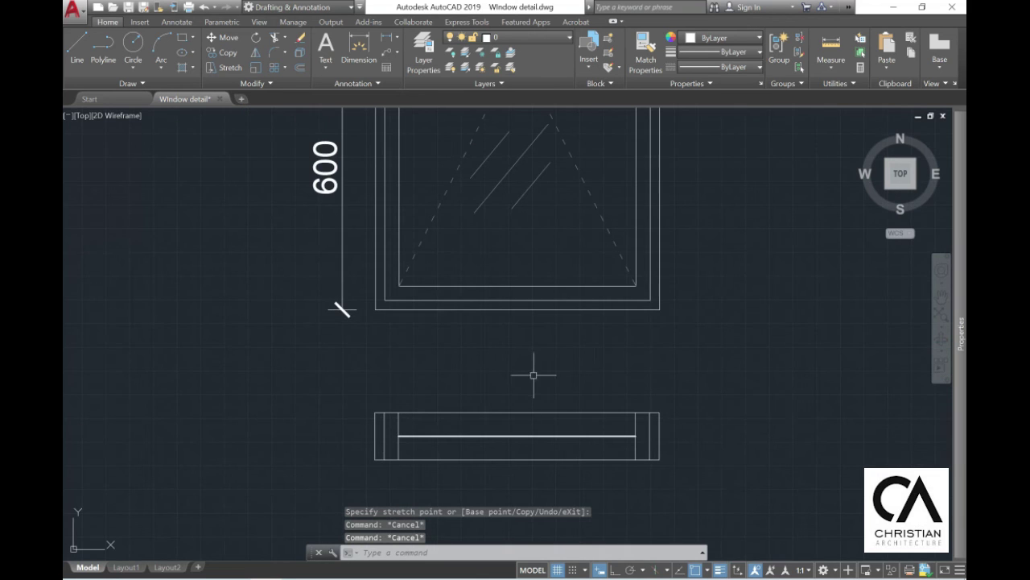
Step: Add a vertical dimension for the depth of the top-hung window's plan view, aligned with the elevation's height dimension line
left_click(358, 46)
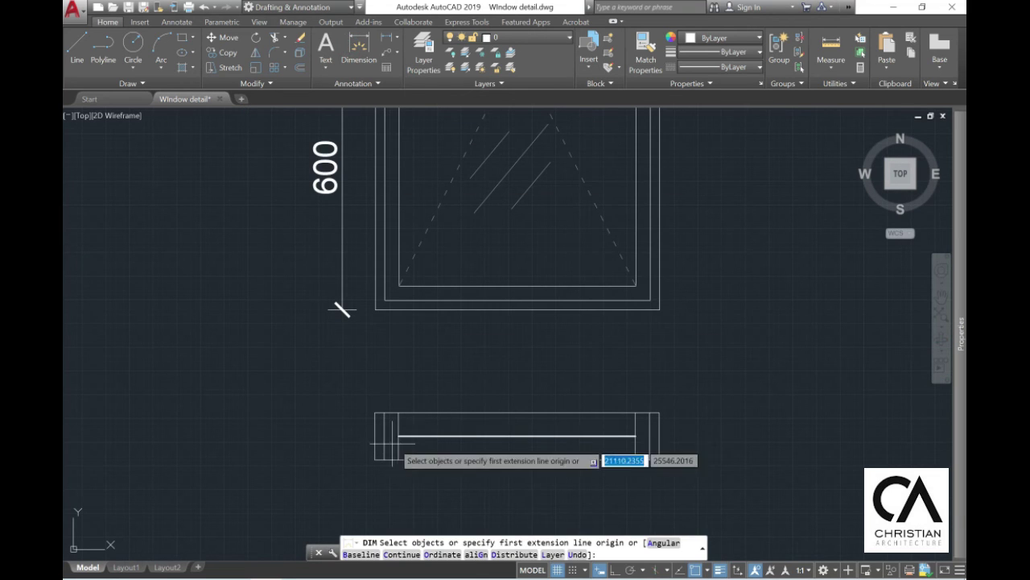
left_click(372, 414)
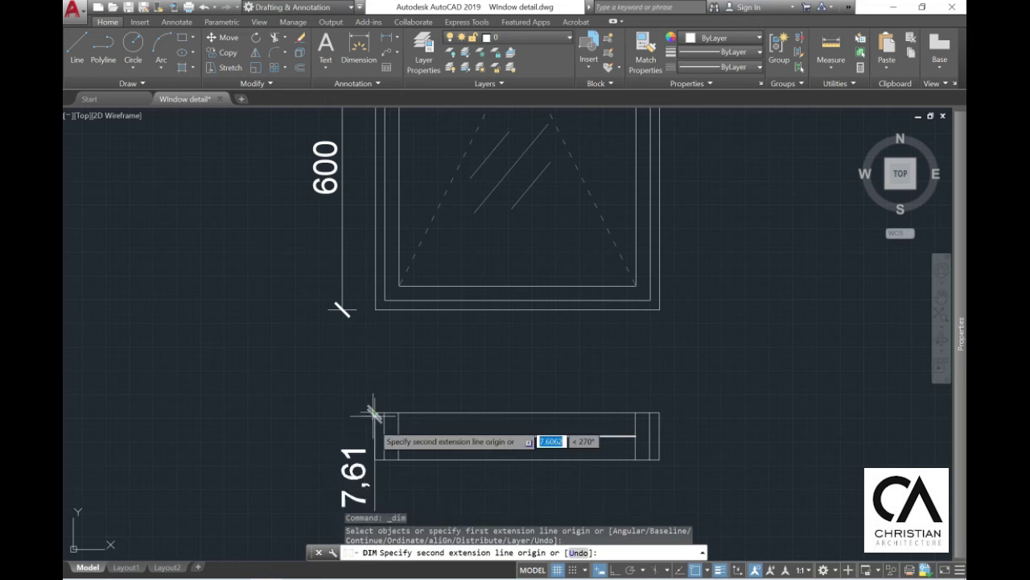
left_click(373, 460)
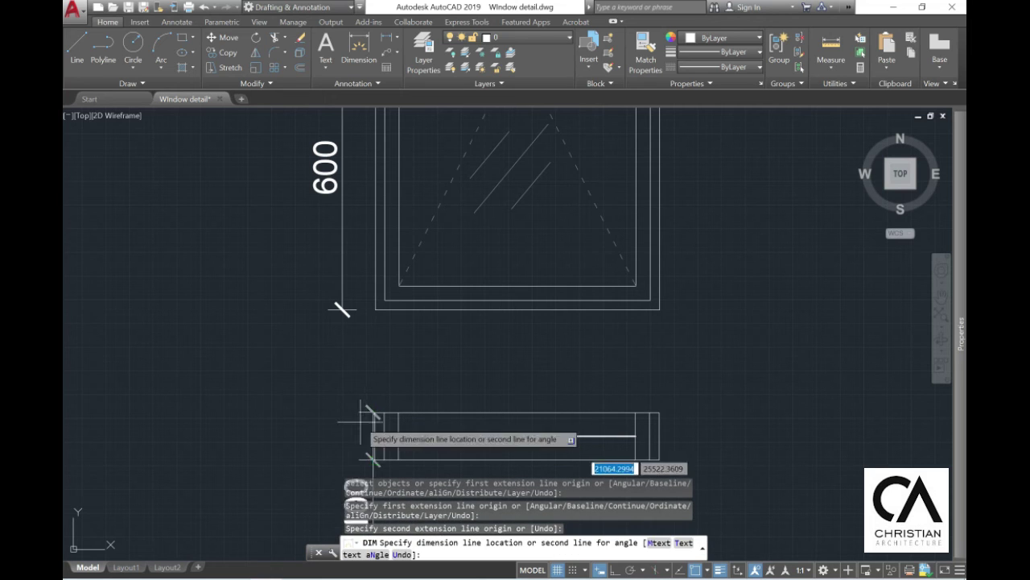
left_click(341, 346)
key("Return")
Step: Move the top-hung plan view and its dimension straight down with Ortho on, placing them below the level of the other plans
scroll(433, 350, "down", 2)
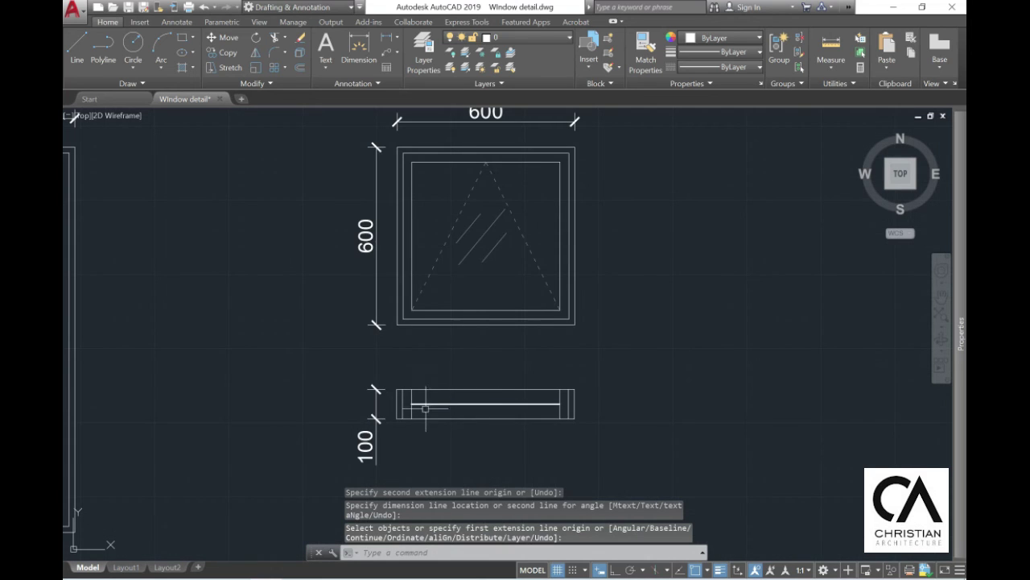
scroll(520, 378, "down", 2)
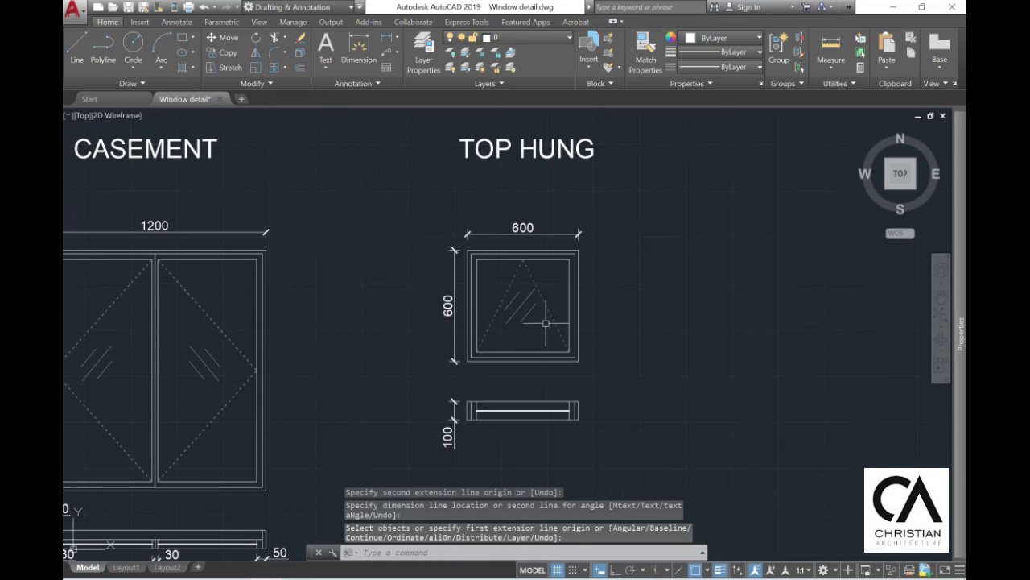
scroll(539, 314, "down", 2)
mouse_move(364, 299)
middle_mouse_down()
mouse_move(458, 260)
mouse_move(533, 262)
mouse_move(593, 246)
mouse_move(581, 238)
middle_mouse_up()
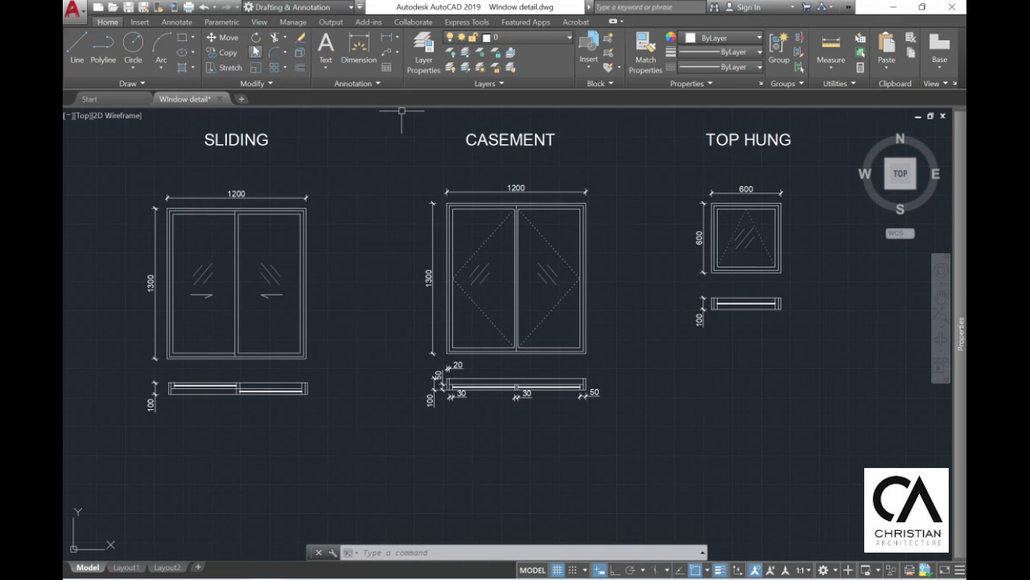
left_click(226, 41)
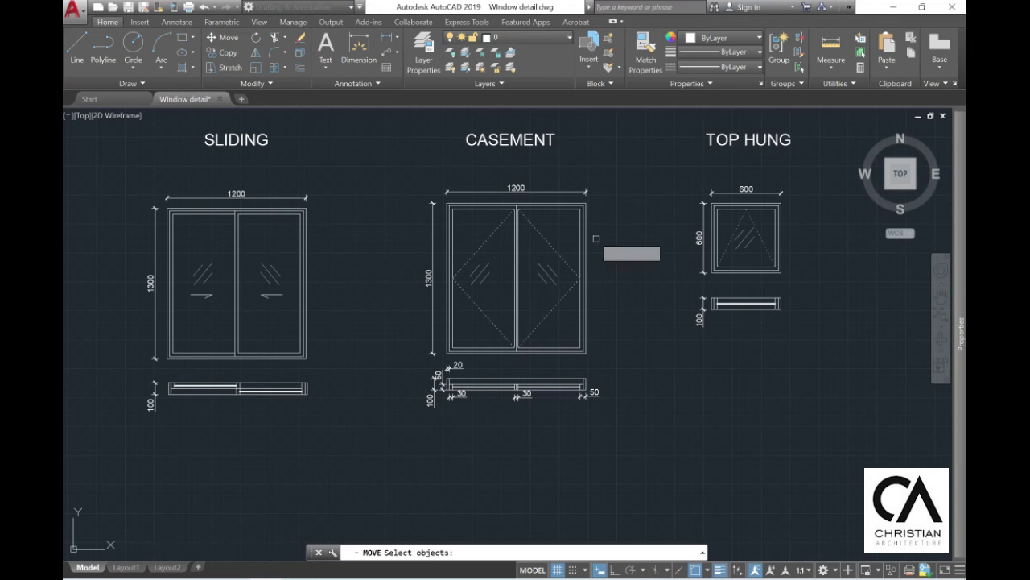
left_click(680, 274)
key("Return")
left_click(668, 269)
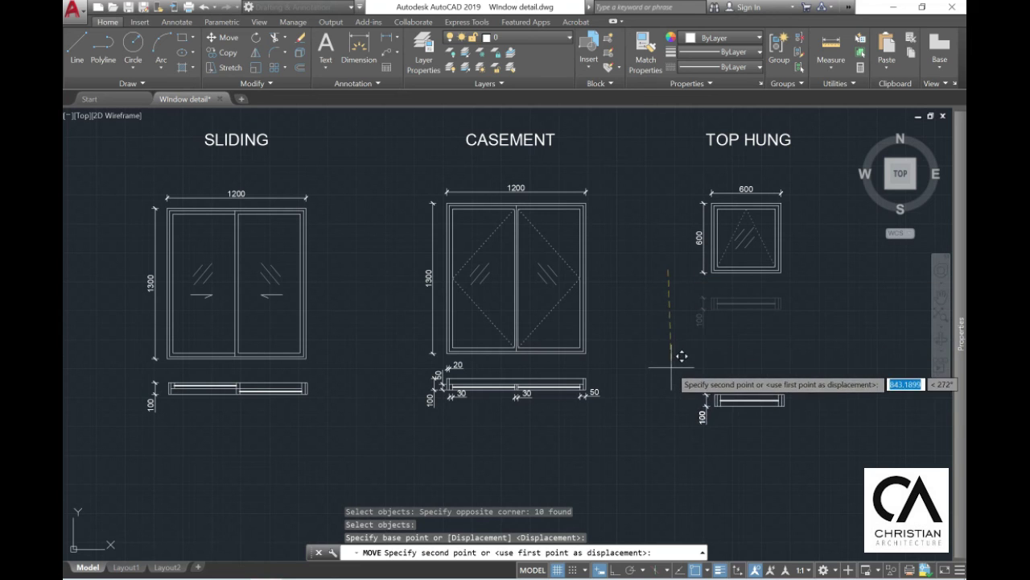
left_click(614, 570)
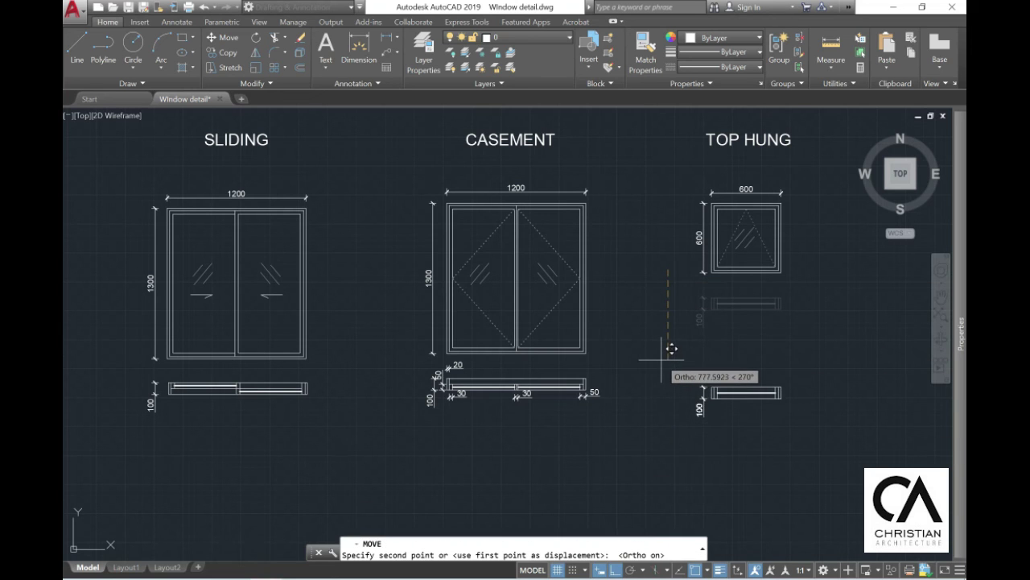
left_click(668, 388)
key("Escape")
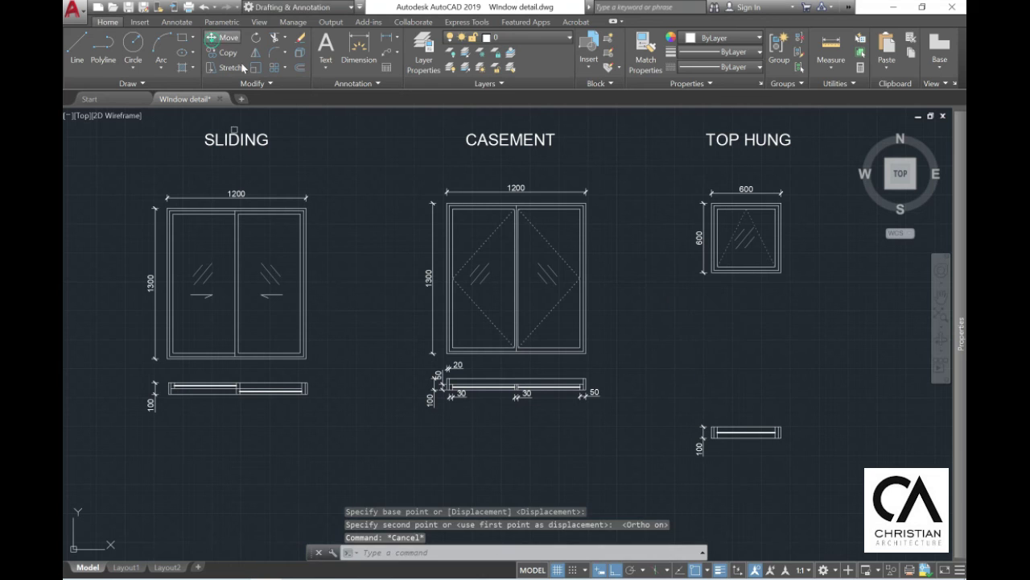
Step: Move the sliding and casement plan views with their dimensions about 420 mm straight down, level with the top-hung plan
left_click(225, 38)
left_click(647, 410)
left_click(117, 363)
key("Return")
left_click(108, 325)
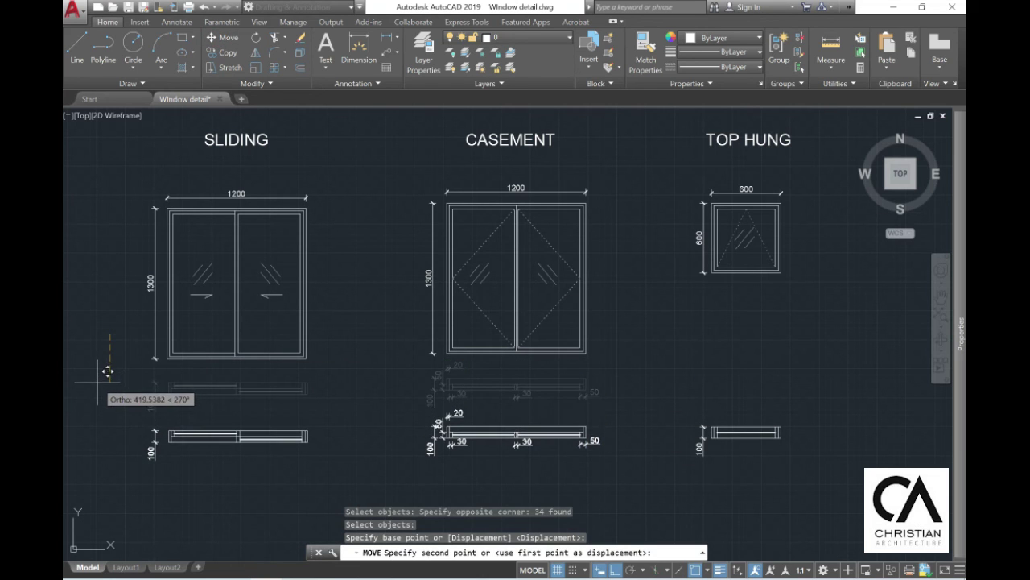
key("Escape")
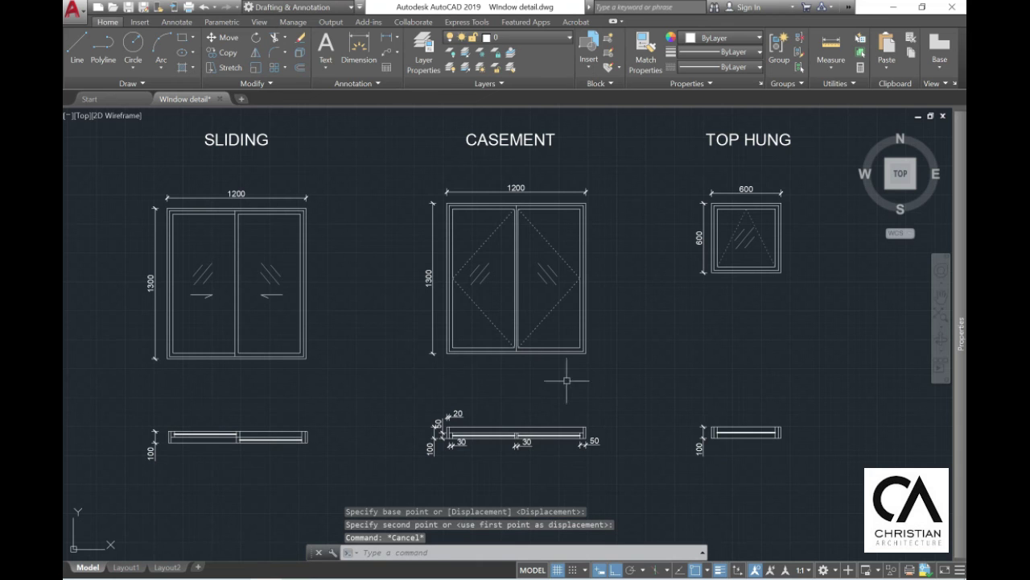
middle_click_drag(567, 380, 578, 389)
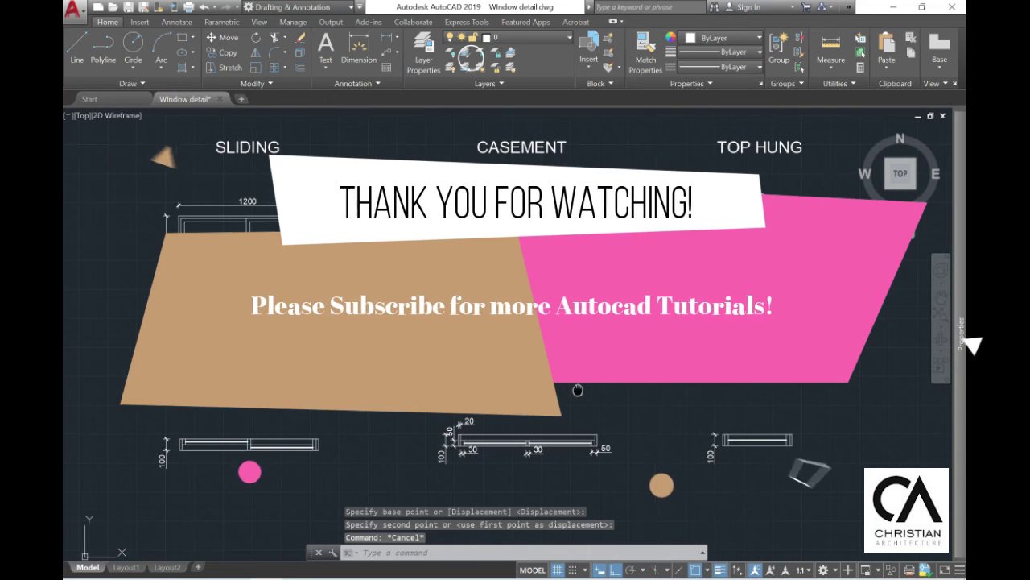